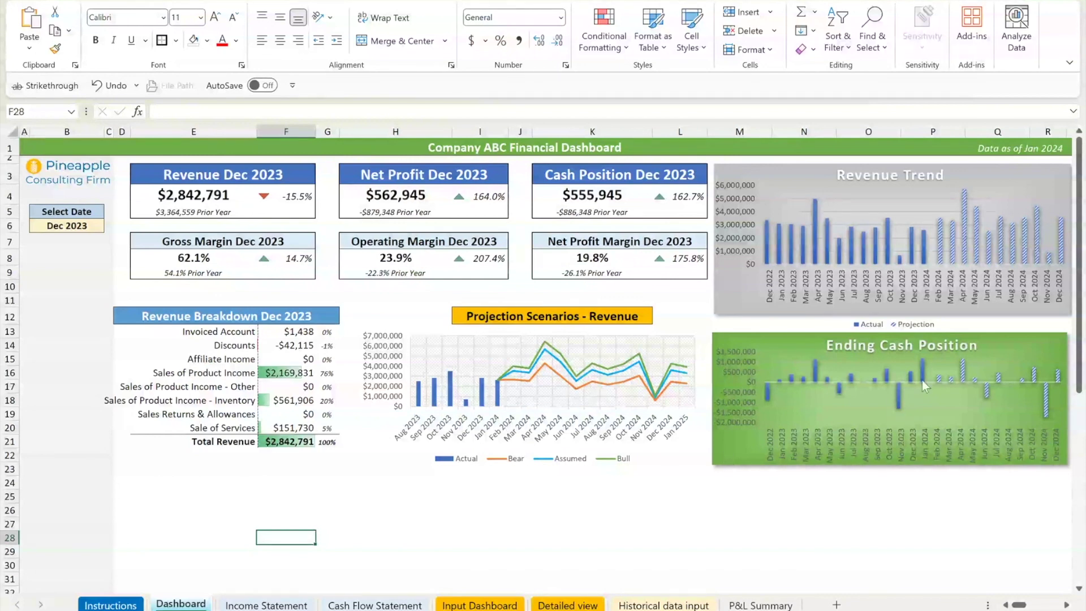
# - Check the Select Date dropdown in B6 and leave Dec 2023 selected
pyautogui.click(96, 227)
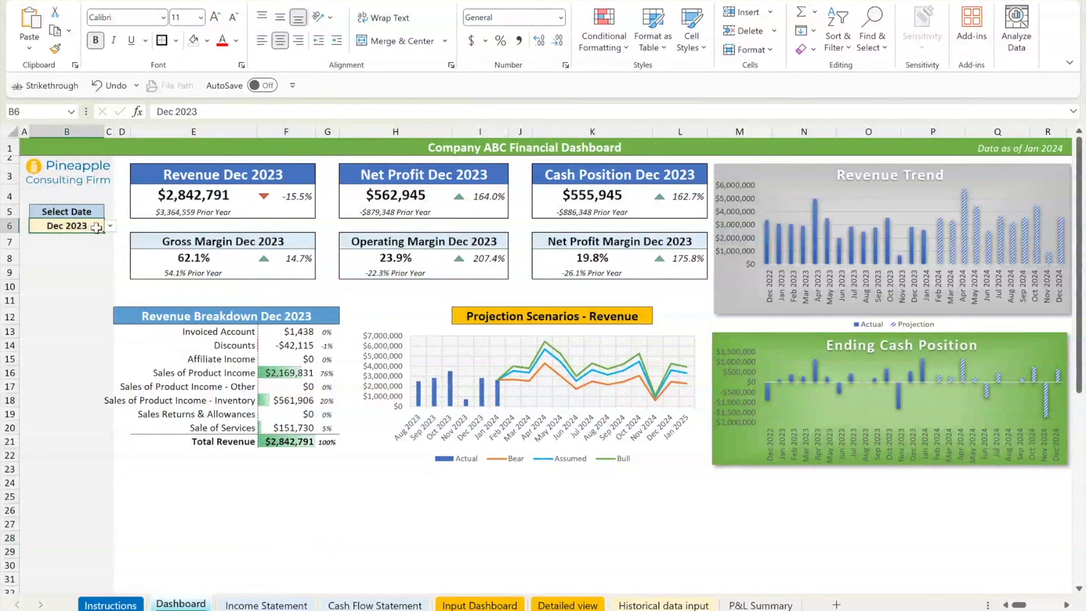
pyautogui.click(110, 227)
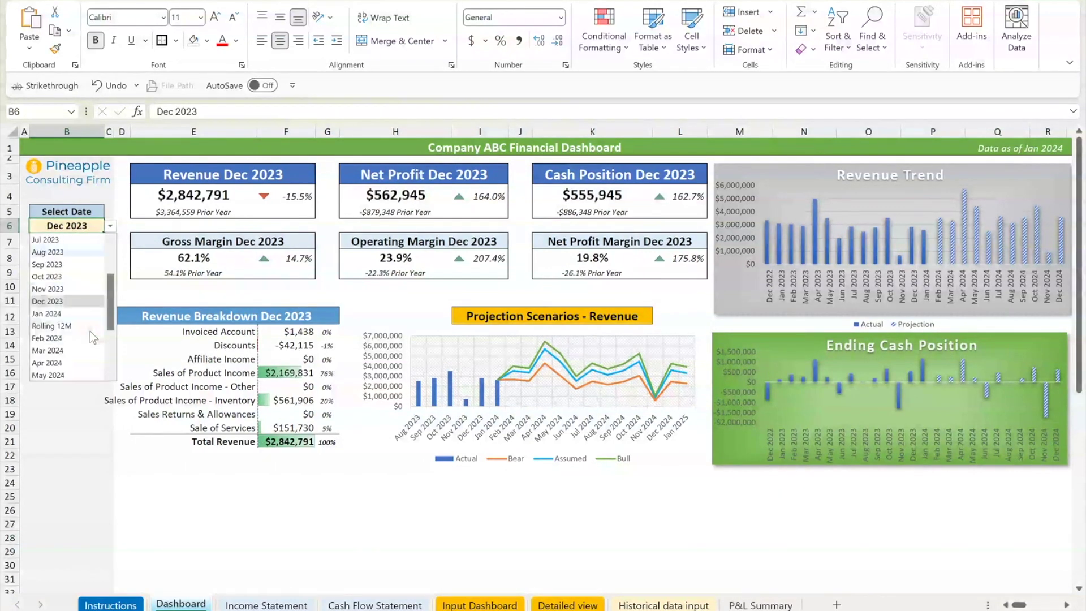
pyautogui.click(382, 536)
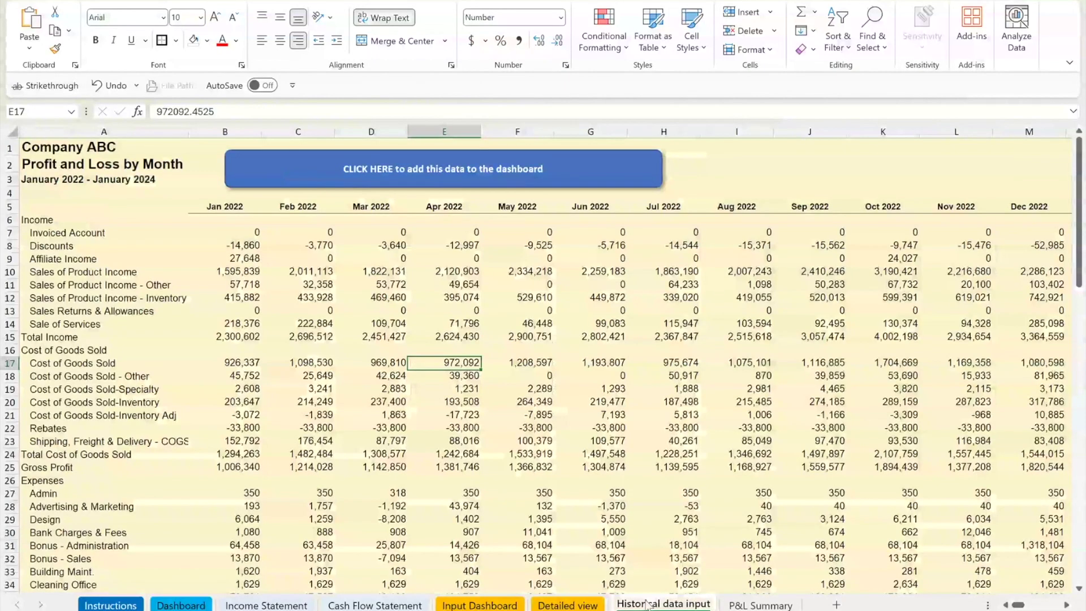
# - Inspect the Jan–Jun 2022 product income and cost of goods sold figures in Profit and Loss by Month
pyautogui.click(356, 271)
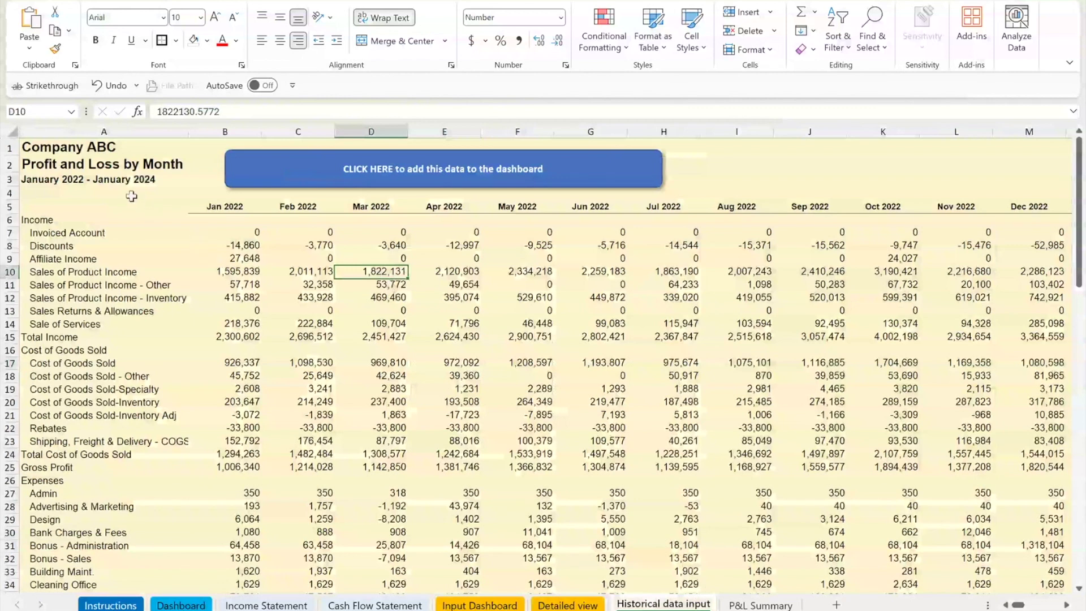
pyautogui.click(113, 165)
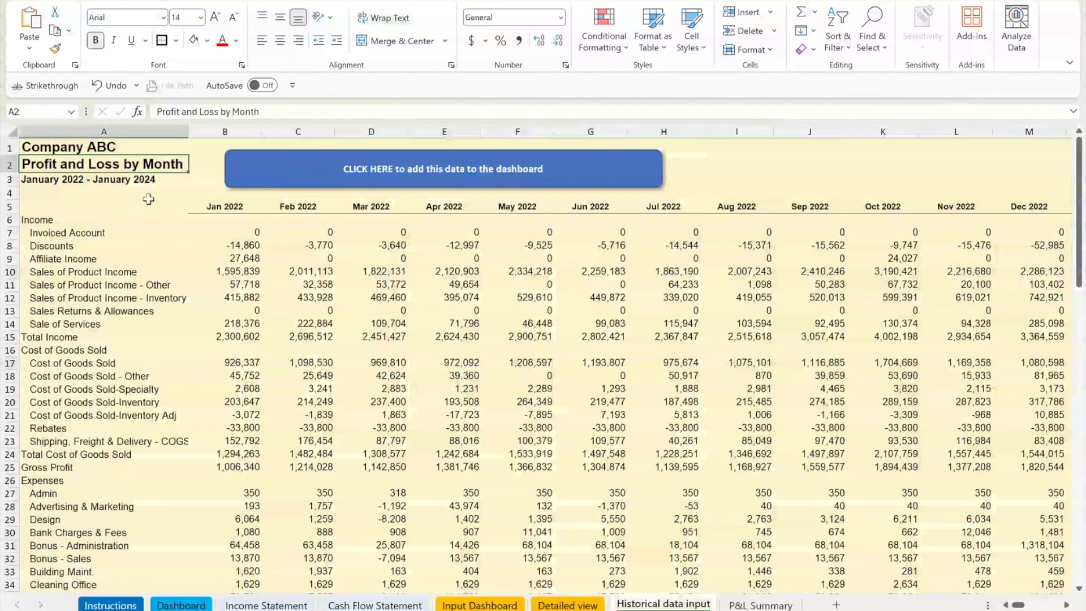
pyautogui.click(235, 275)
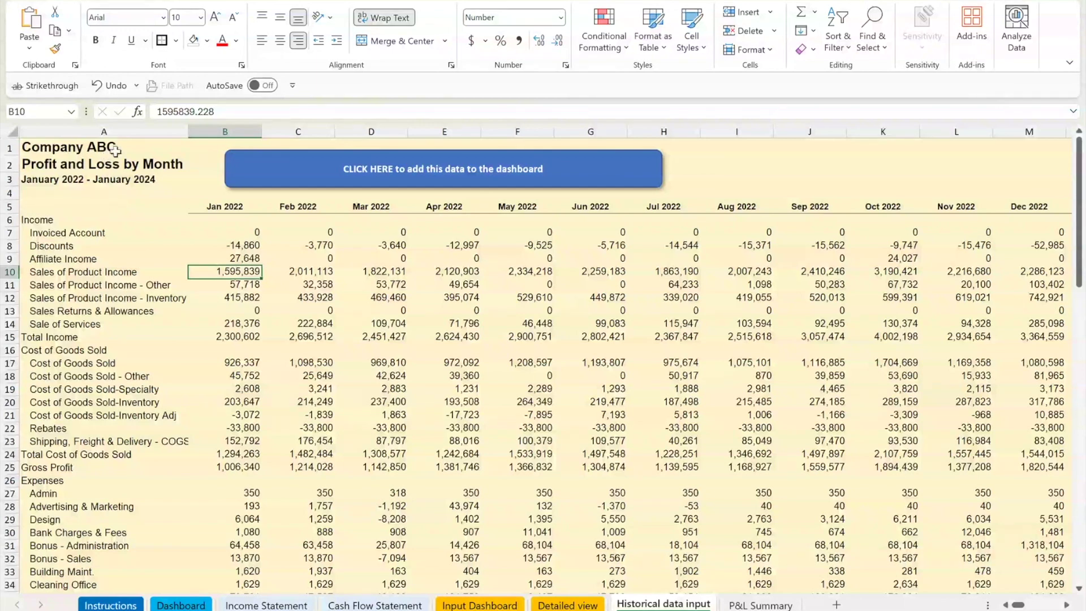
pyautogui.click(139, 150)
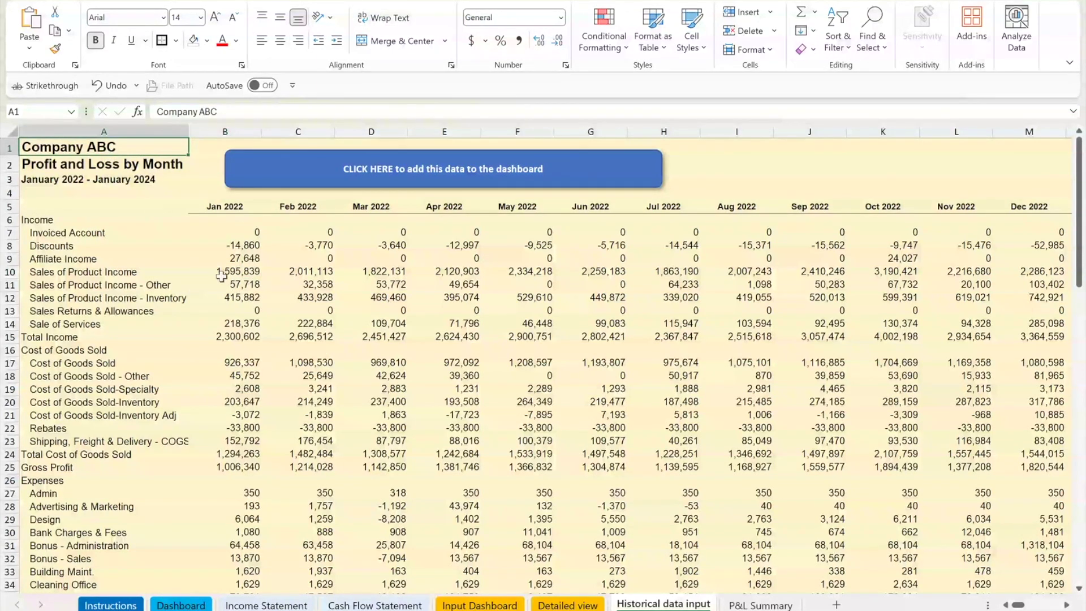
pyautogui.click(493, 272)
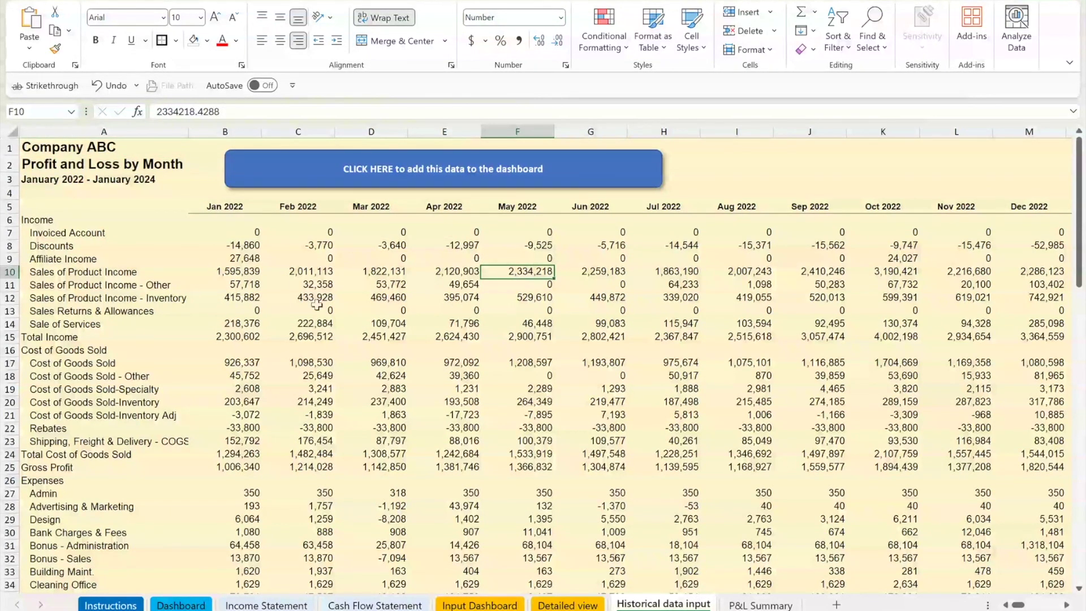
pyautogui.moveTo(124, 148); pyautogui.dragTo(741, 443)
pyautogui.click(592, 361)
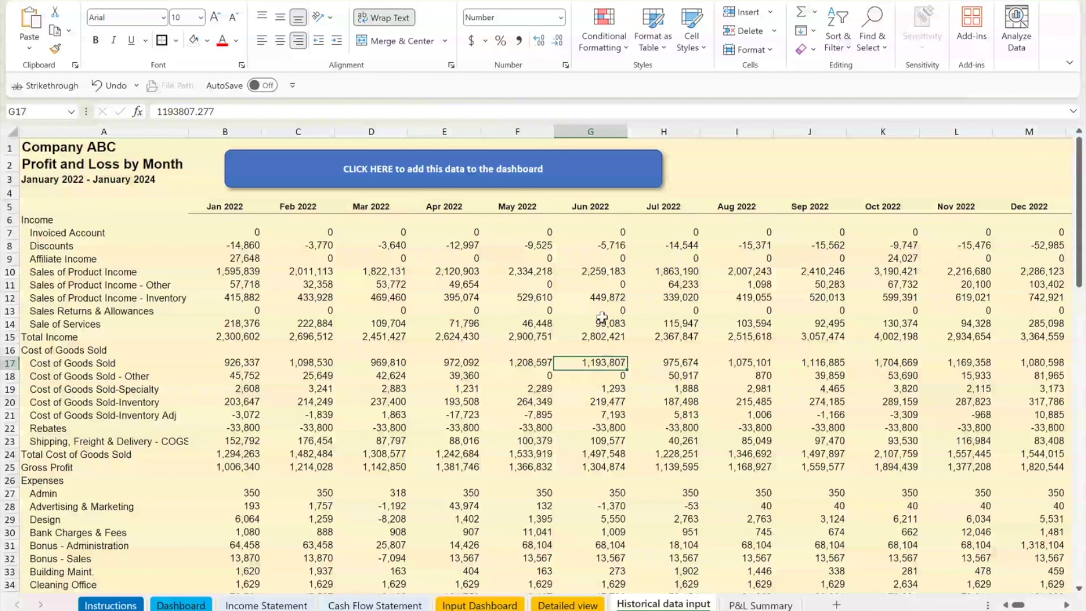
# - Compare P&L Summary's untrimmed account names in column A with the Historical data input labels
pyautogui.click(754, 606)
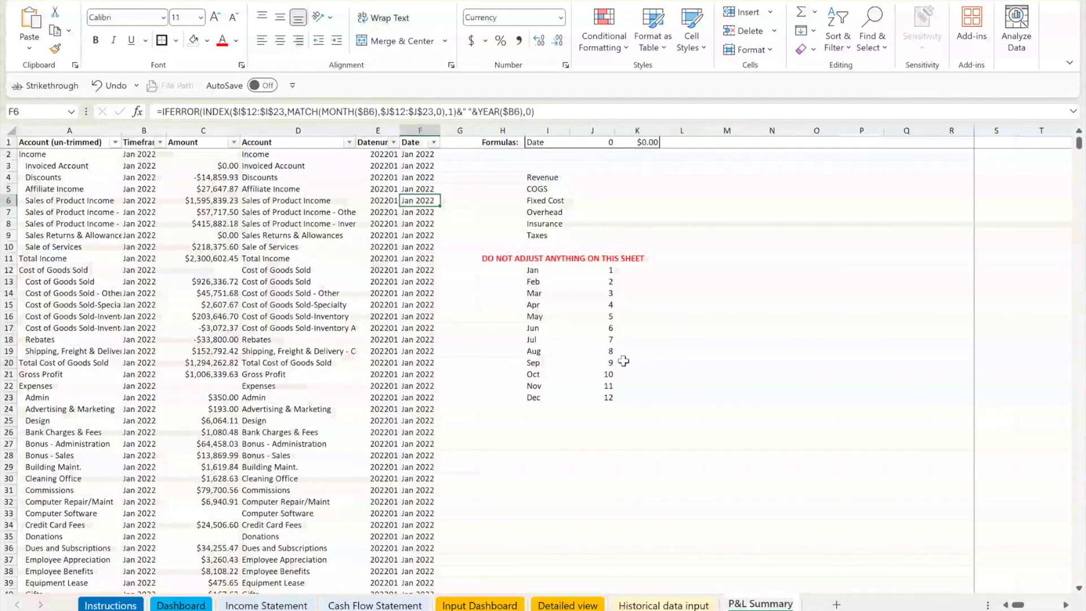
pyautogui.click(277, 225)
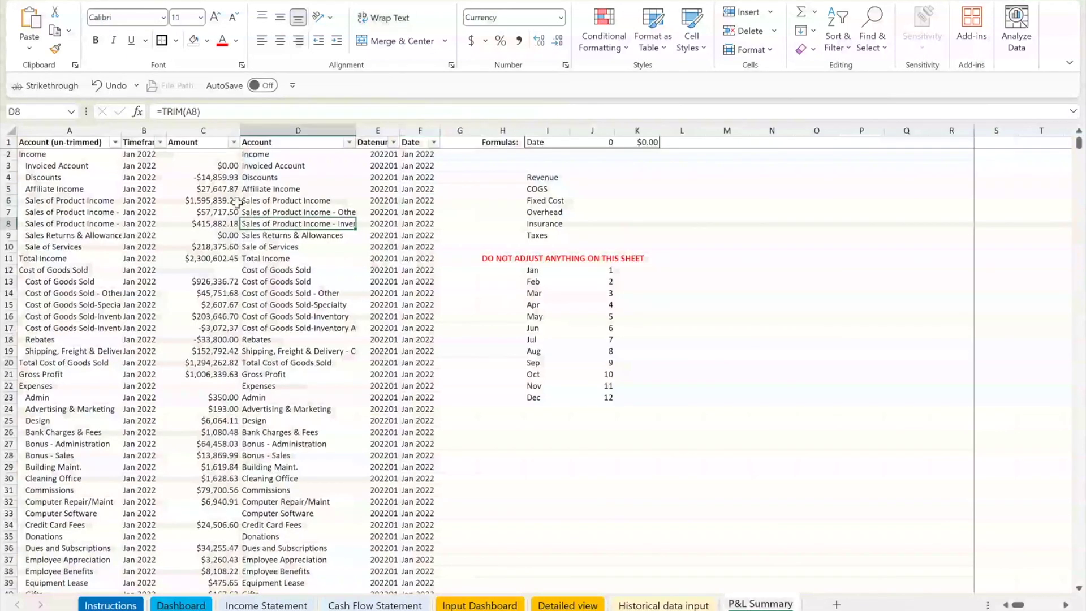
pyautogui.click(111, 178)
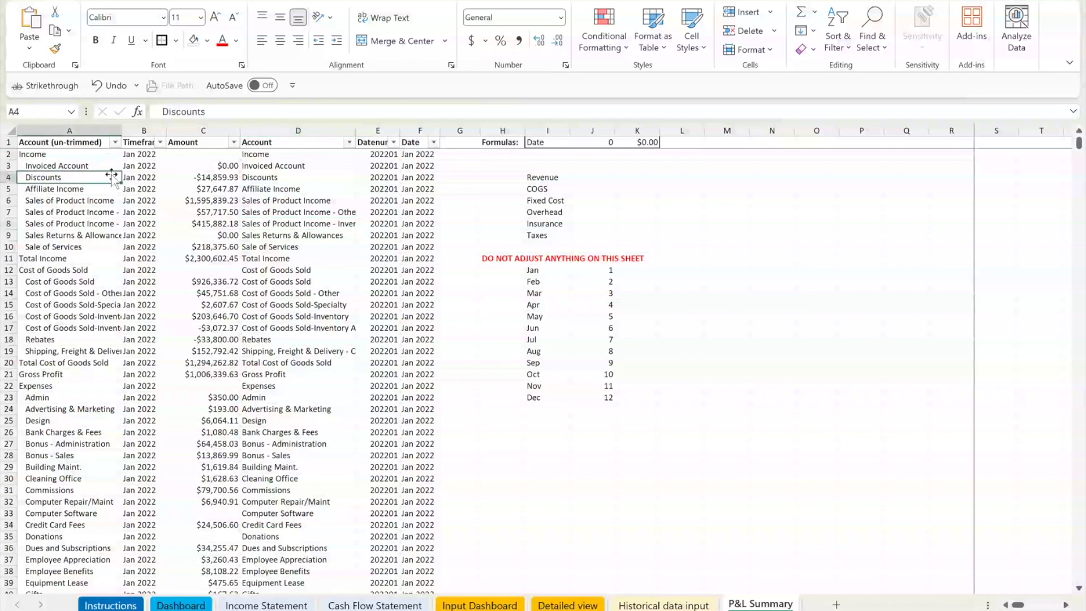
pyautogui.moveTo(103, 154); pyautogui.dragTo(67, 559)
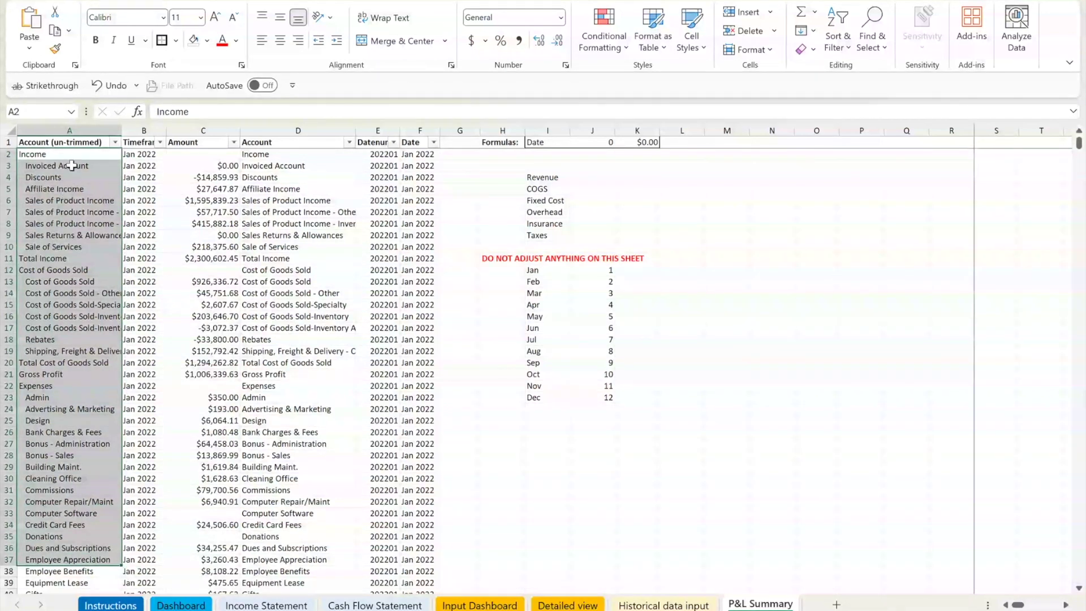
pyautogui.click(663, 604)
pyautogui.moveTo(105, 222); pyautogui.dragTo(85, 455)
pyautogui.click(761, 604)
pyautogui.click(73, 189)
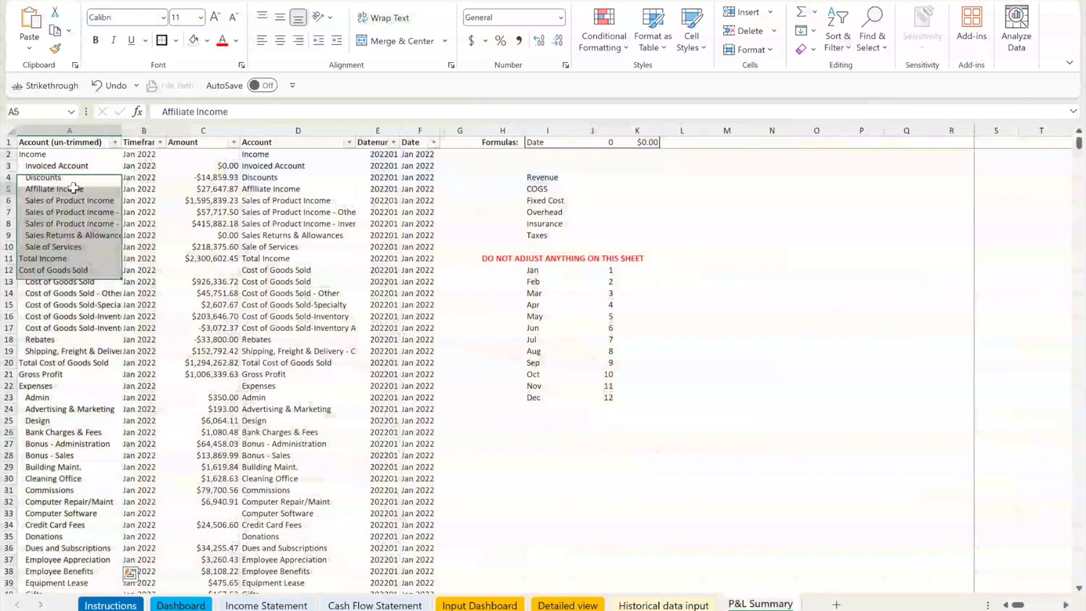
# - Review P&L Summary's Timeframe, Amount, trimmed Account, Datenum and Date columns
pyautogui.moveTo(138, 155); pyautogui.dragTo(141, 533)
pyautogui.moveTo(212, 166); pyautogui.dragTo(204, 488)
pyautogui.click(334, 179)
pyautogui.click(390, 167)
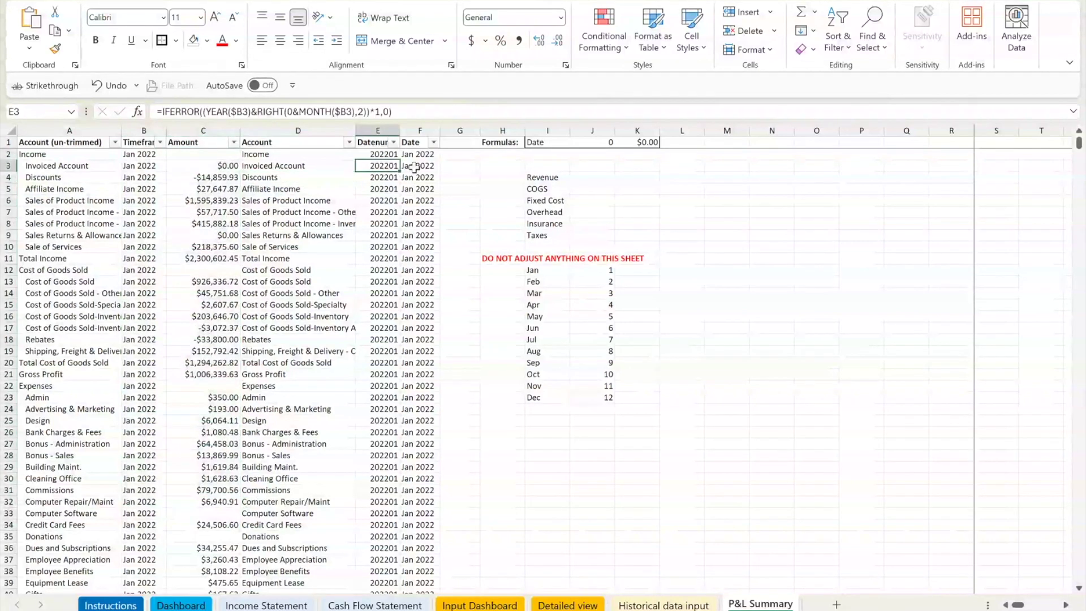
pyautogui.click(415, 167)
pyautogui.click(299, 165)
pyautogui.moveTo(299, 154); pyautogui.dragTo(309, 286)
# - Reveal Affiliate Income's leading spaces without editing it, then inspect its TRIM, Datenum and Date formulas
pyautogui.click(80, 190)
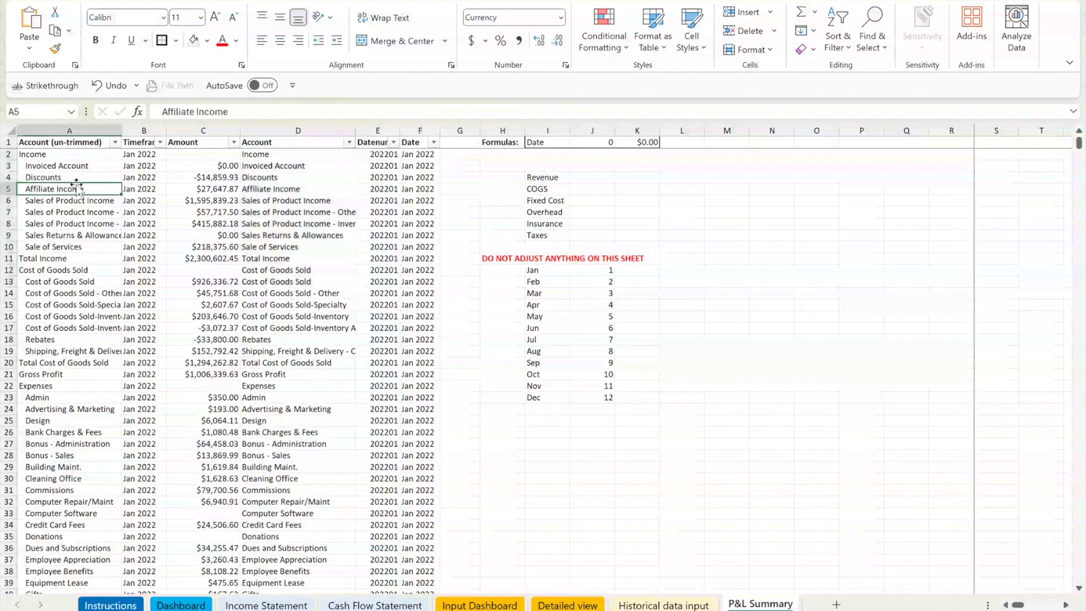
pyautogui.click(160, 112)
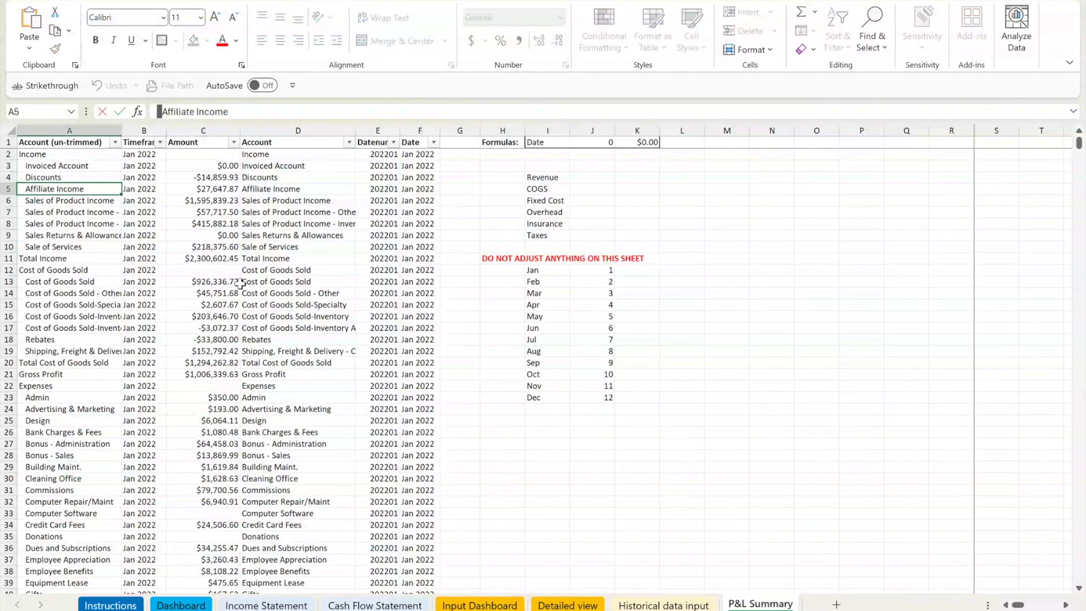
pyautogui.press('Escape')
pyautogui.click(312, 213)
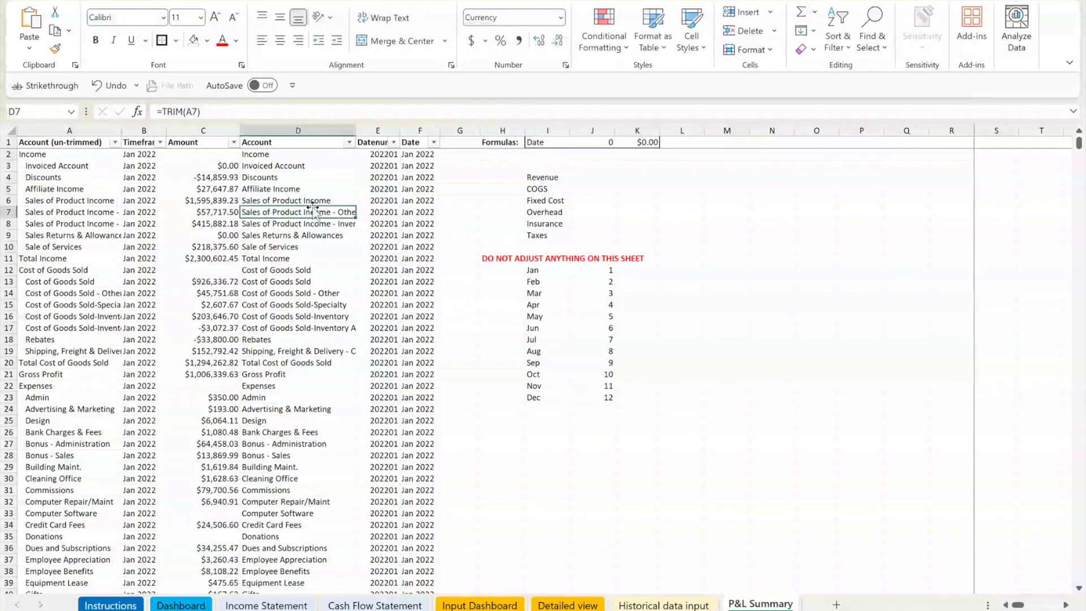
pyautogui.click(377, 179)
pyautogui.click(417, 178)
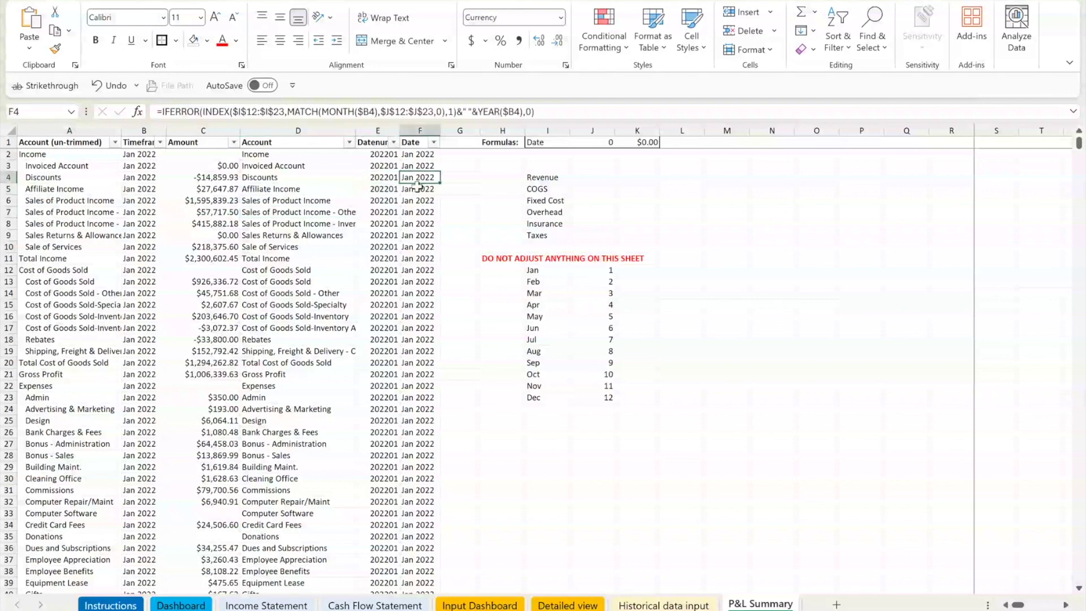
pyautogui.scroll(-4, 172, 265)
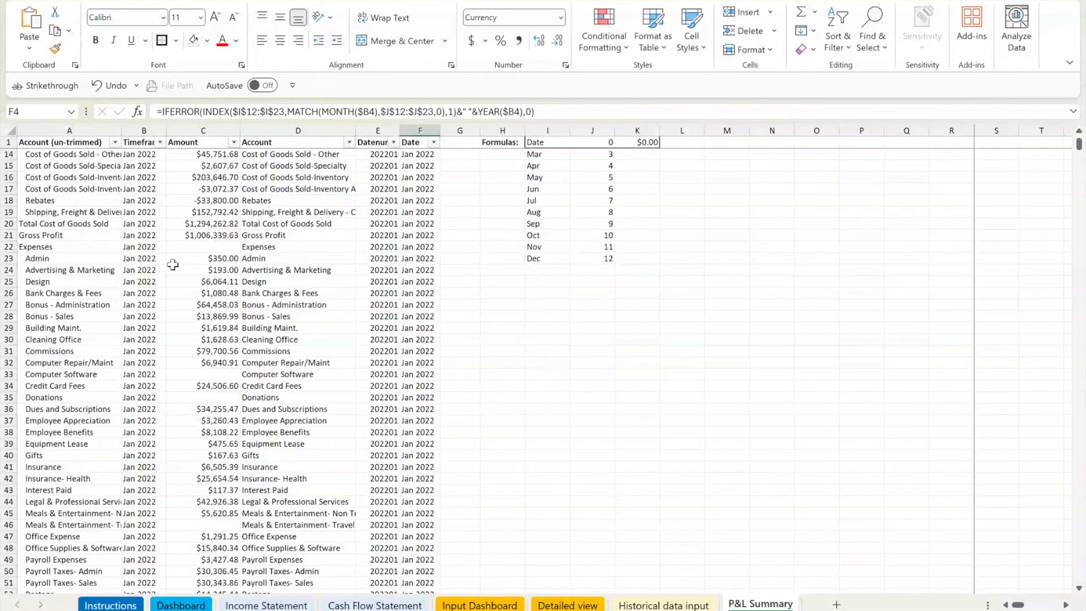
pyautogui.scroll(-20, 173, 264)
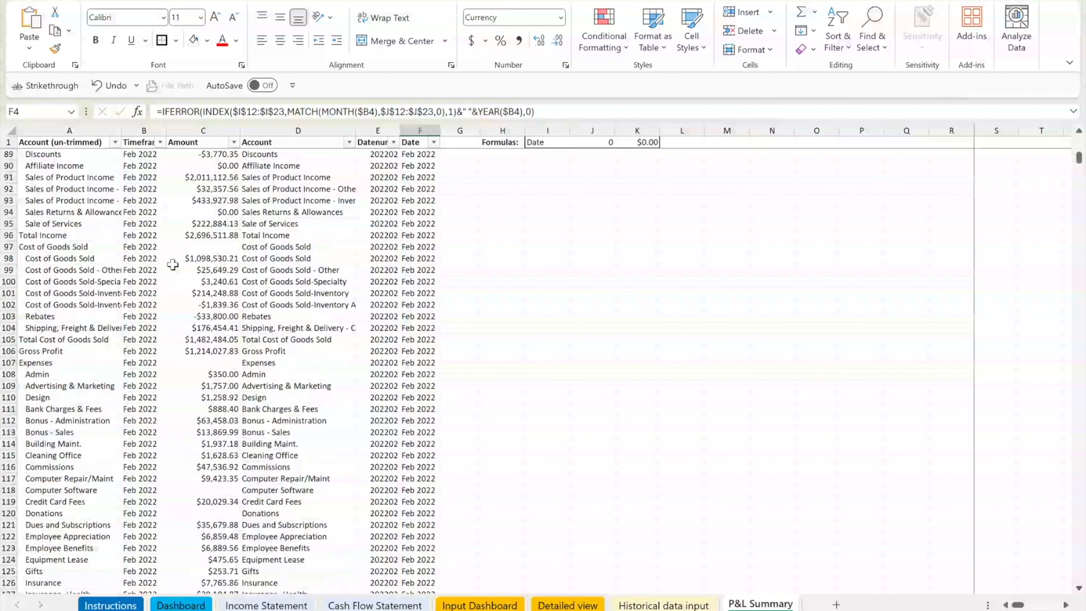
pyautogui.scroll(5, 172, 265)
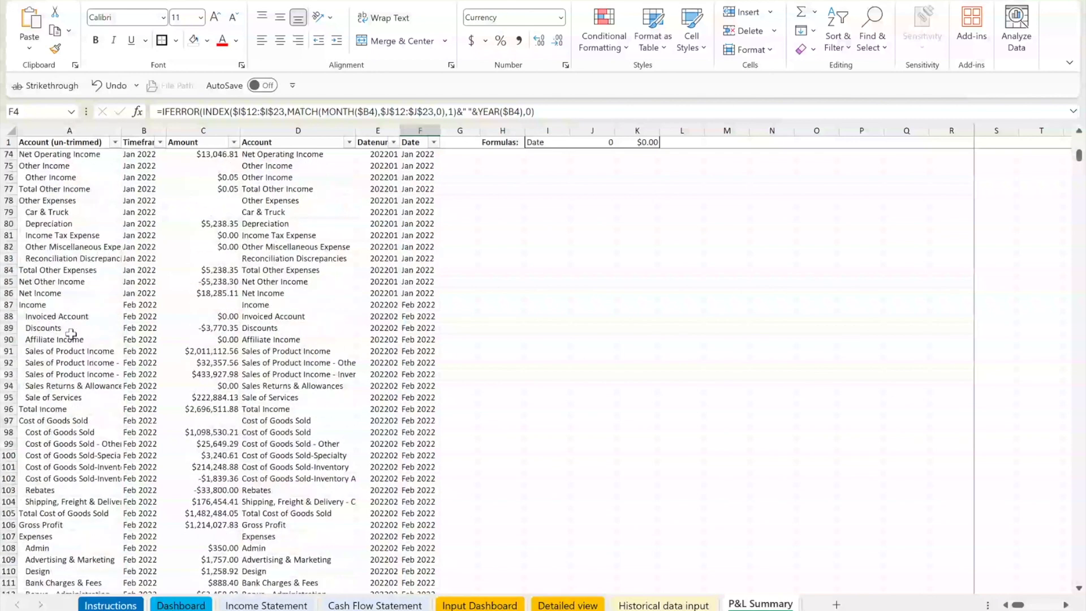
pyautogui.moveTo(68, 305); pyautogui.dragTo(63, 547)
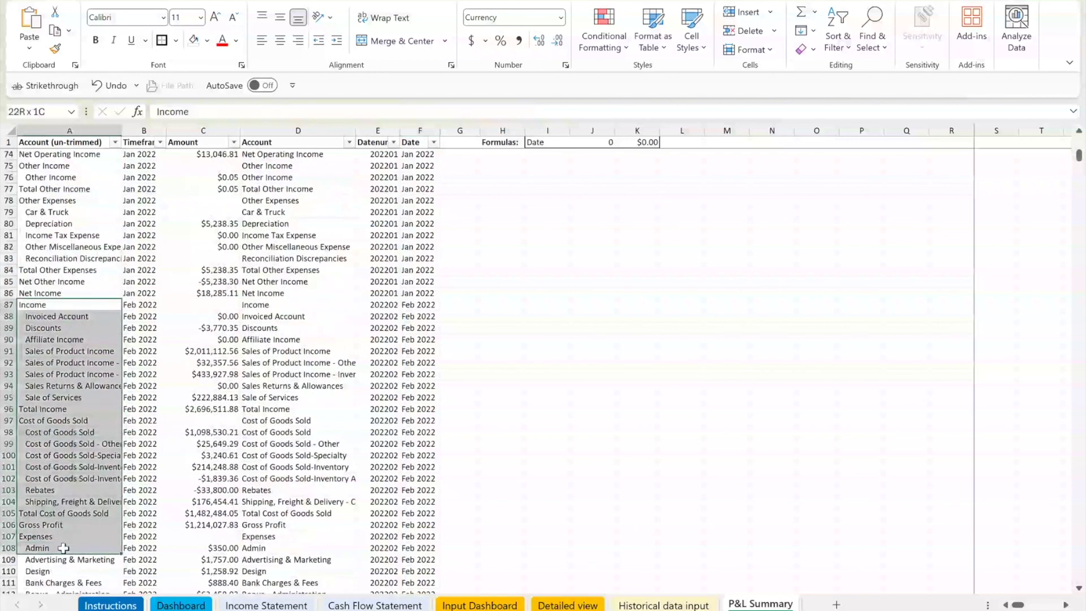
pyautogui.moveTo(148, 305); pyautogui.dragTo(136, 537)
pyautogui.moveTo(215, 316); pyautogui.dragTo(215, 536)
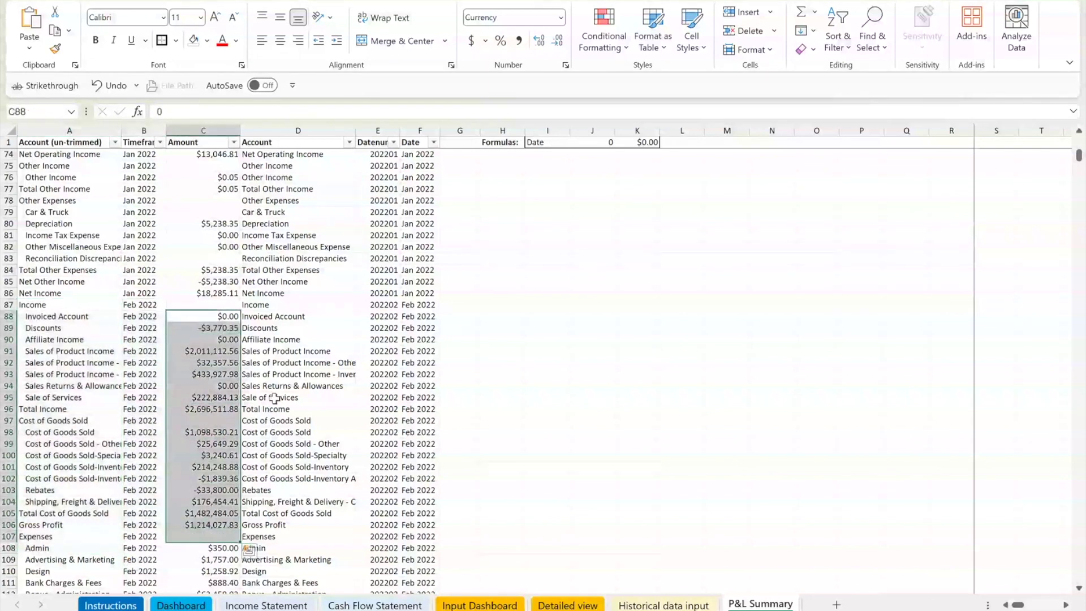
pyautogui.scroll(20, 311, 370)
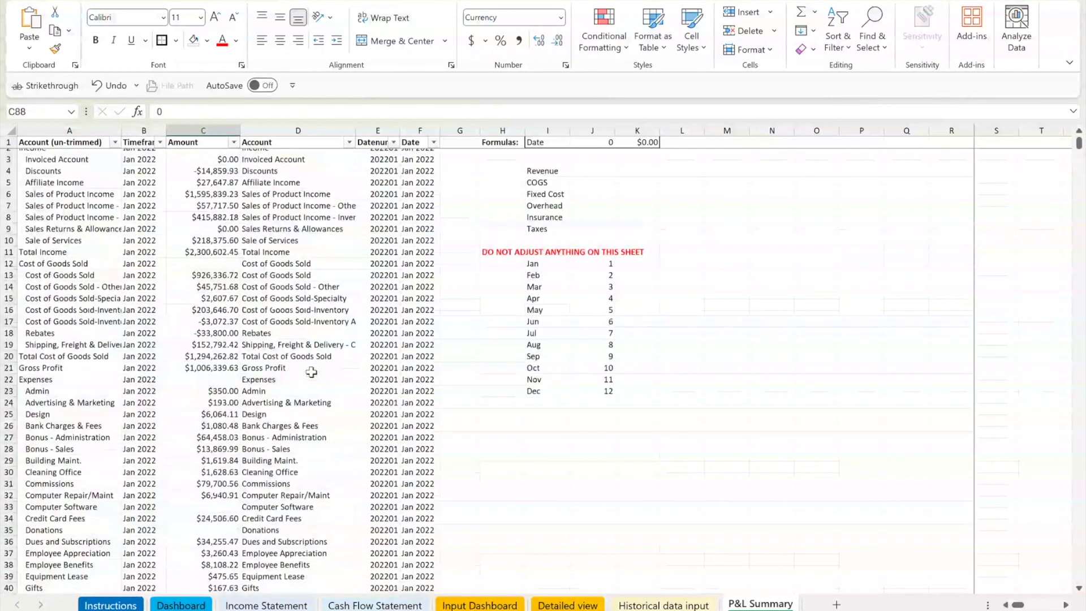
pyautogui.click(292, 339)
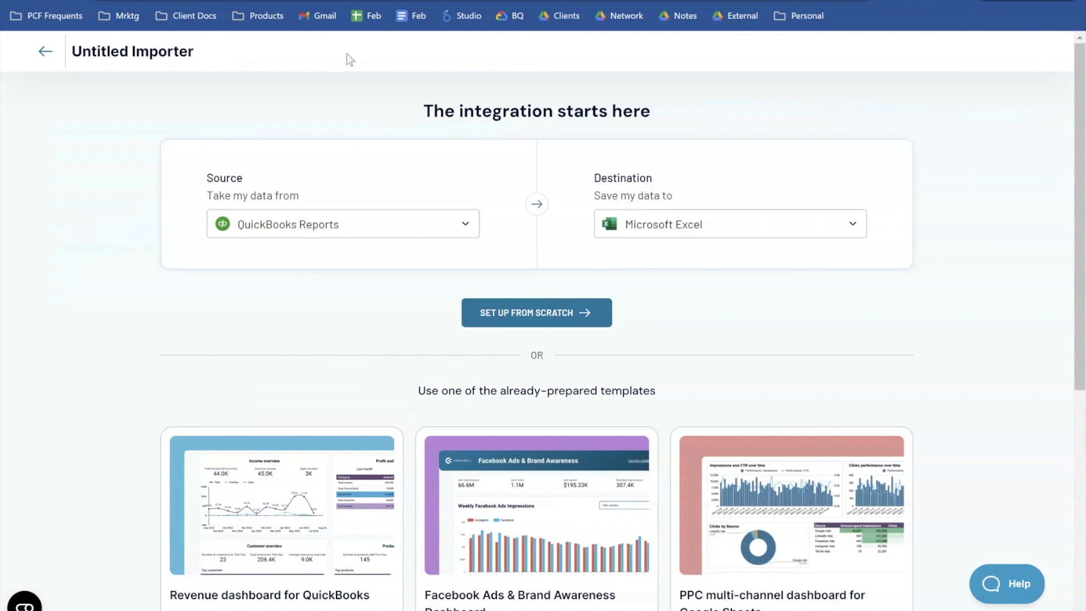
# - Set the Coupler.io importer's source to QuickBooks Reports and its destination to Microsoft Excel
pyautogui.click(383, 225)
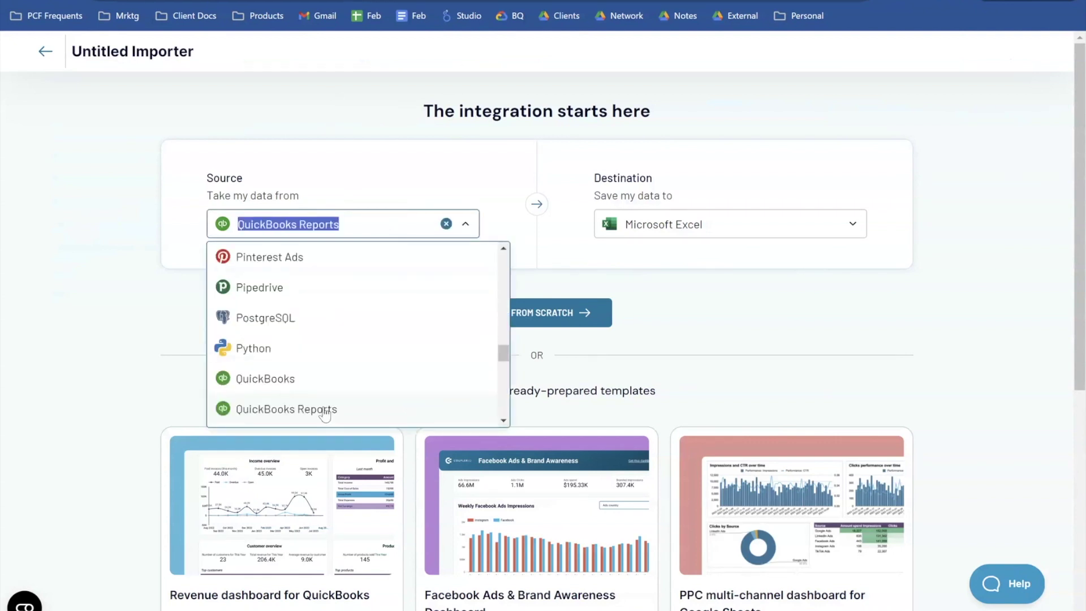
pyautogui.click(325, 418)
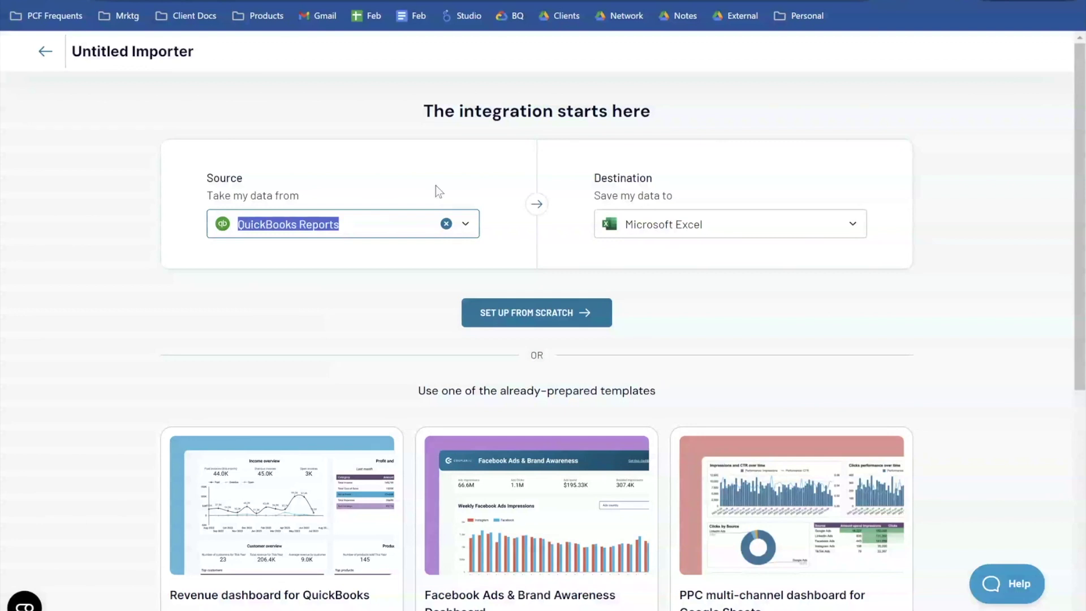
pyautogui.click(687, 223)
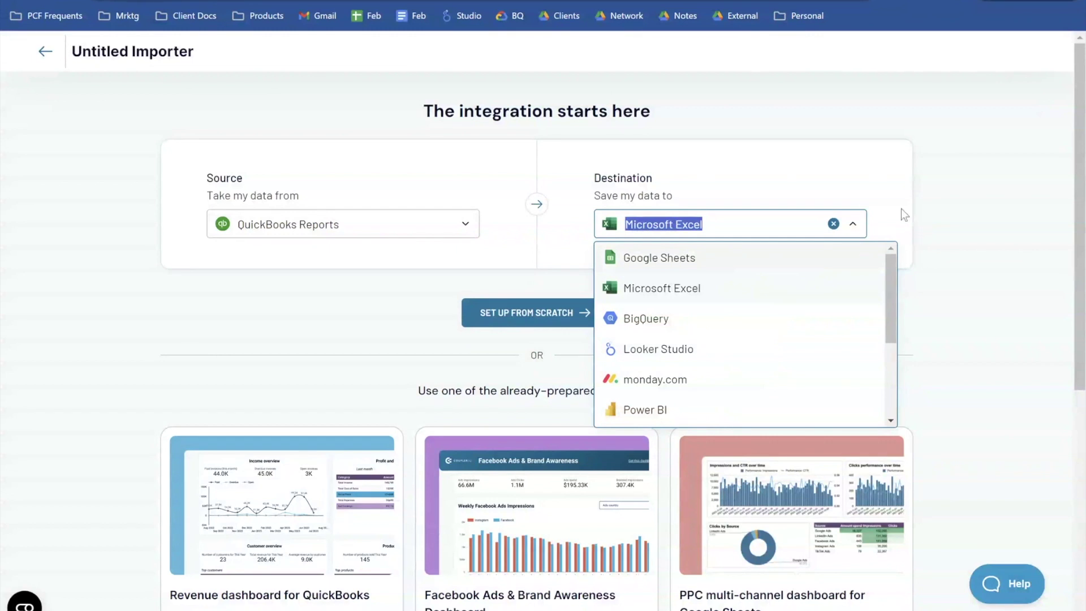
pyautogui.click(929, 237)
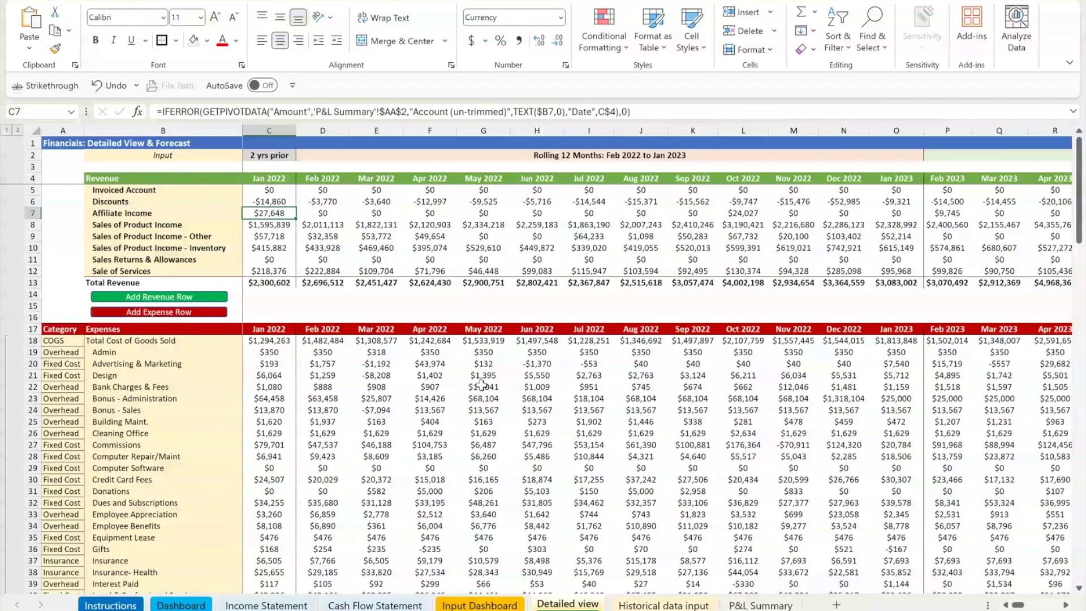
pyautogui.click(473, 313)
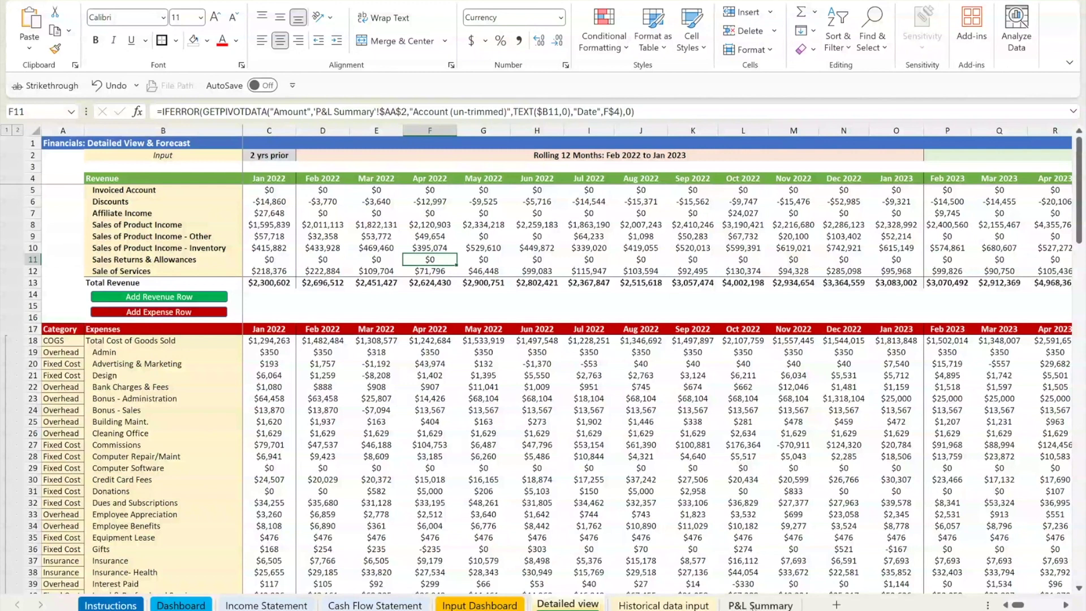
# - Inspect the Jan 2022 Sales of Product Income formula in C8 on Detailed view
pyautogui.click(758, 605)
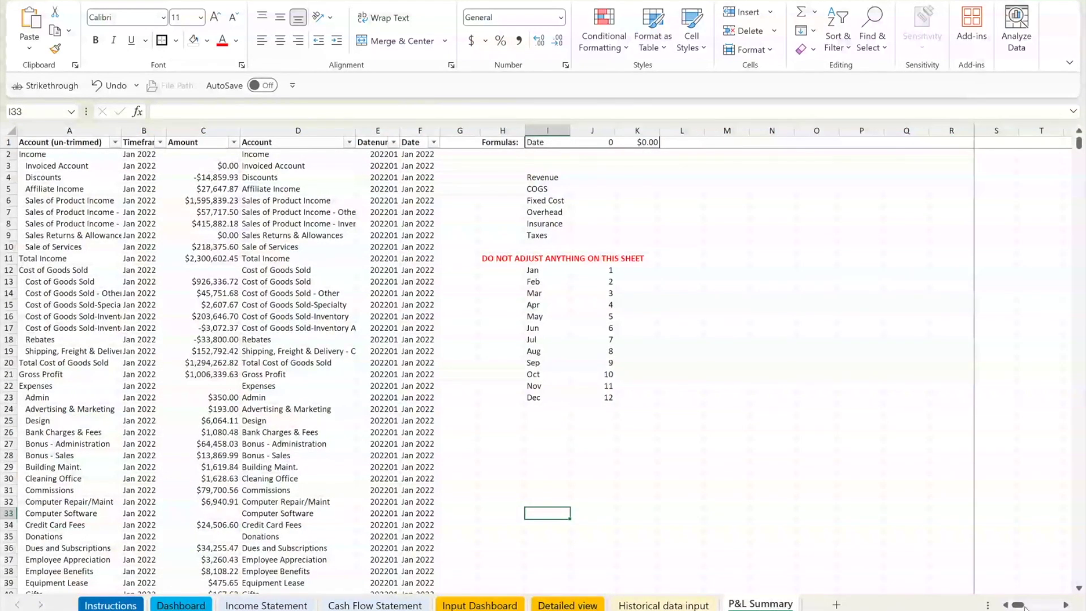
pyautogui.moveTo(1017, 604)
pyautogui.mouseDown()
pyautogui.moveTo(1041, 607)
pyautogui.moveTo(1015, 607)
pyautogui.mouseUp()
pyautogui.click(580, 602)
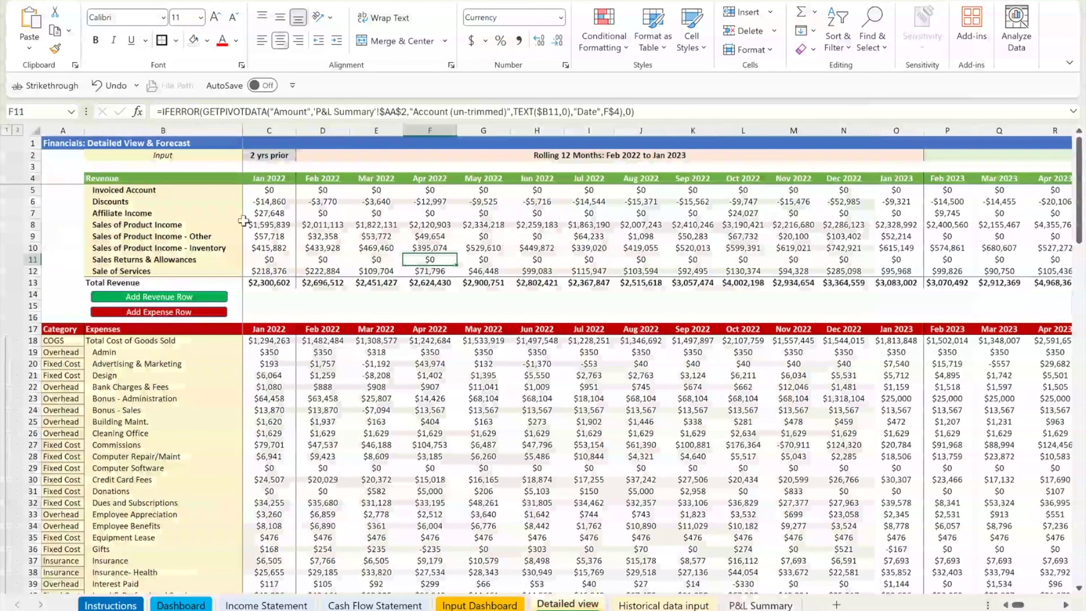
pyautogui.click(248, 226)
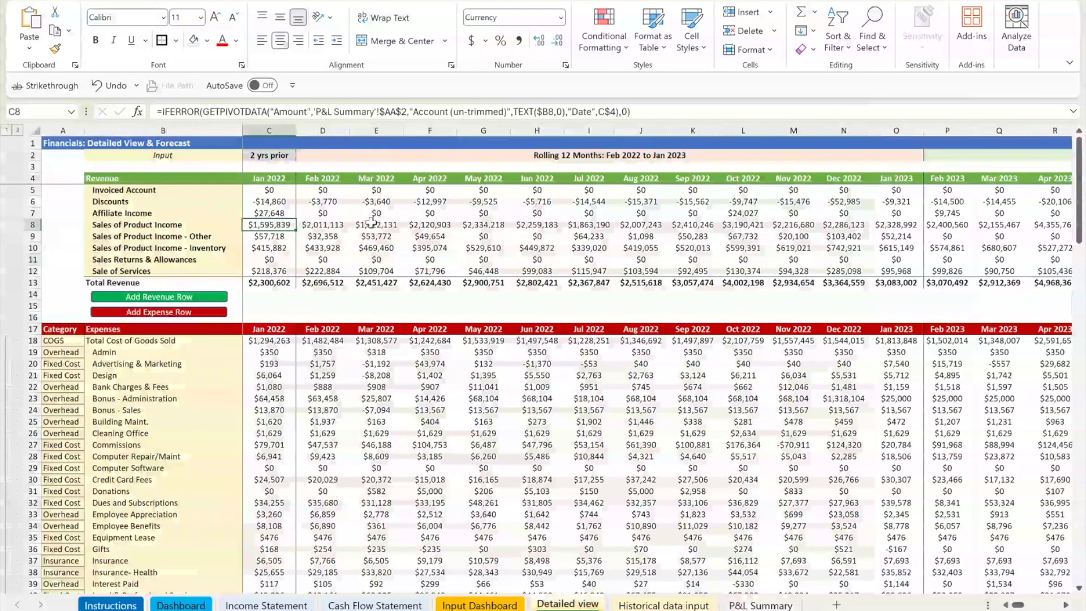
pyautogui.click(650, 110)
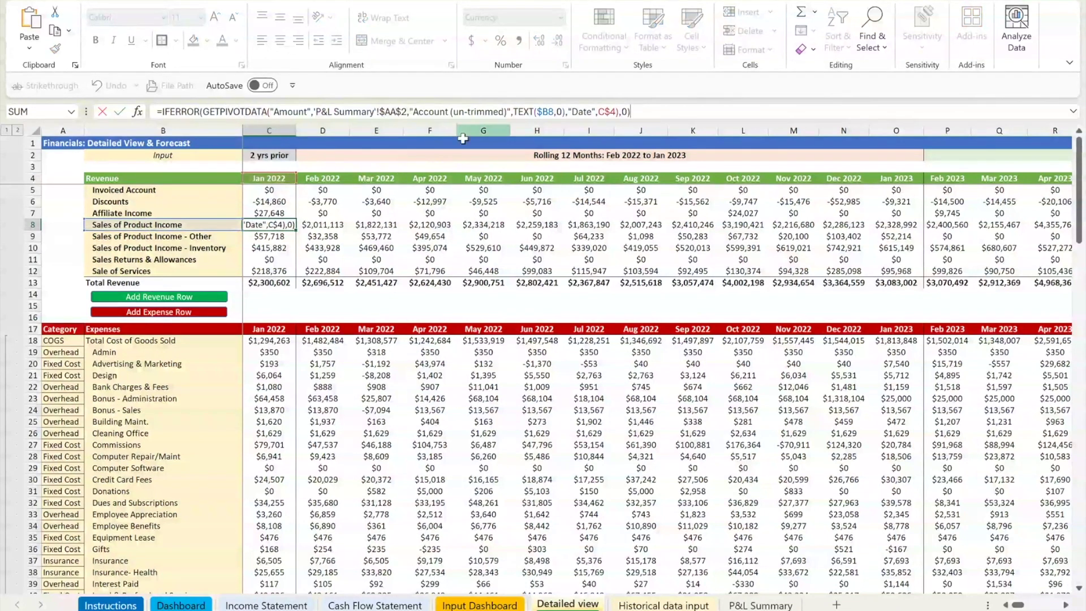
pyautogui.press('Tab')
pyautogui.press('Right')
pyautogui.press('Right')
pyautogui.press('Right')
pyautogui.press('Right')
pyautogui.press('Right')
pyautogui.press('Right')
pyautogui.press('Right')
pyautogui.press('Right')
pyautogui.press('Right')
pyautogui.press('Right')
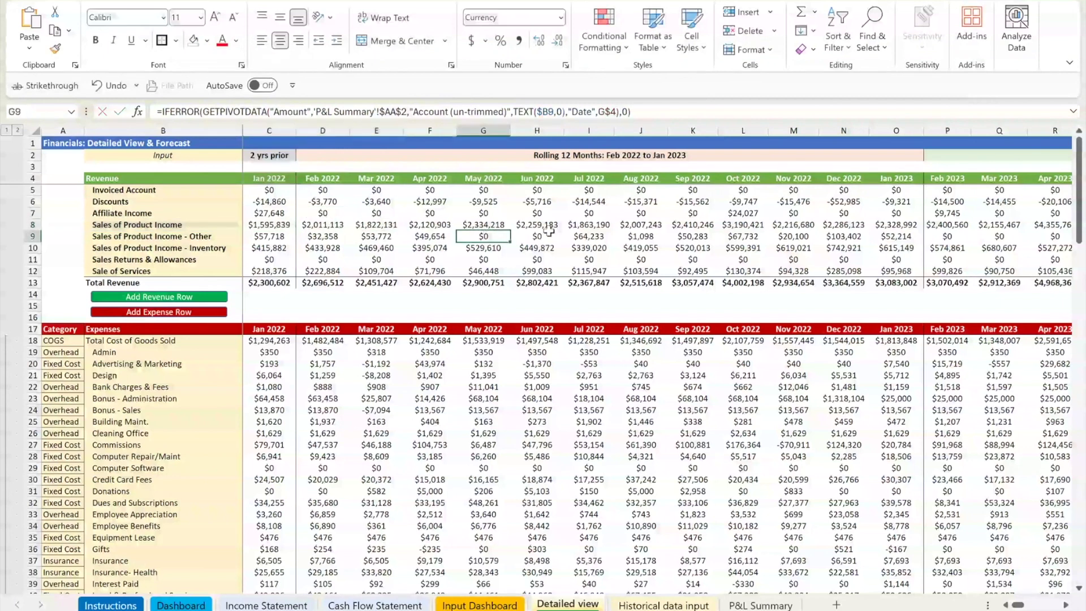
pyautogui.press('Right')
pyautogui.press('Right')
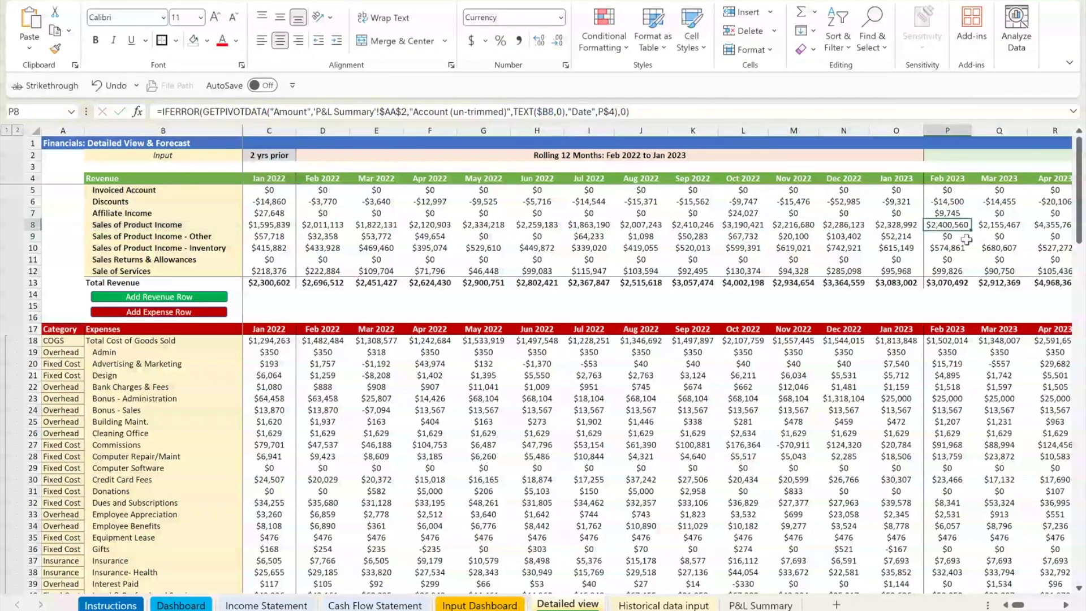
# - Inspect the Dec 2023, Jan 2024 current-month and Feb 2024 forecast header formulas
pyautogui.click(1066, 604)
pyautogui.click(1066, 604)
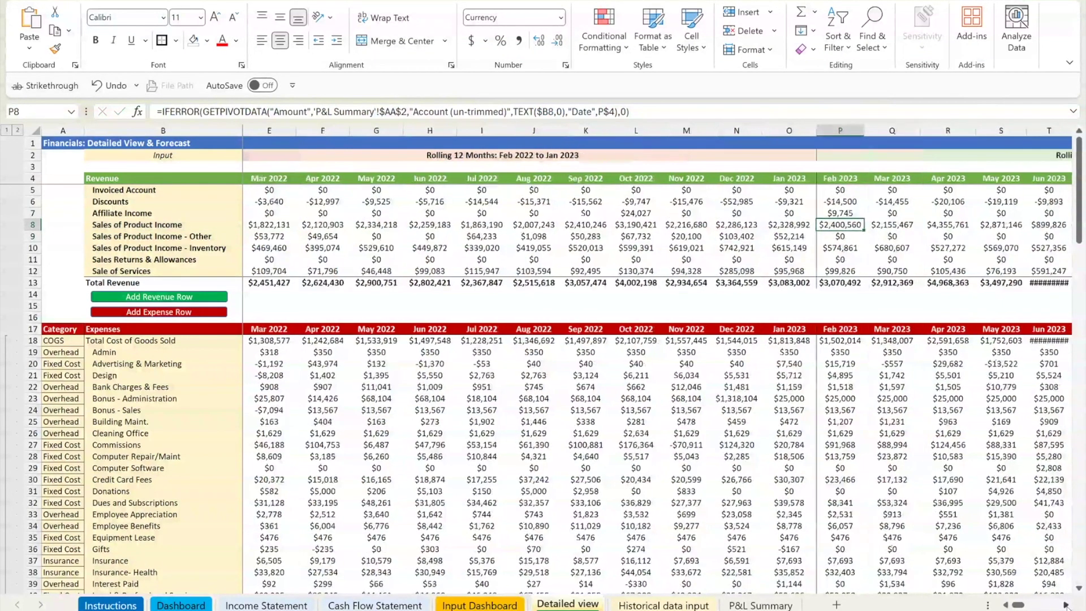
pyautogui.click(1066, 605)
pyautogui.click(1066, 605)
pyautogui.click(1066, 606)
pyautogui.click(1065, 605)
pyautogui.click(1066, 605)
pyautogui.click(1066, 605)
pyautogui.click(1066, 606)
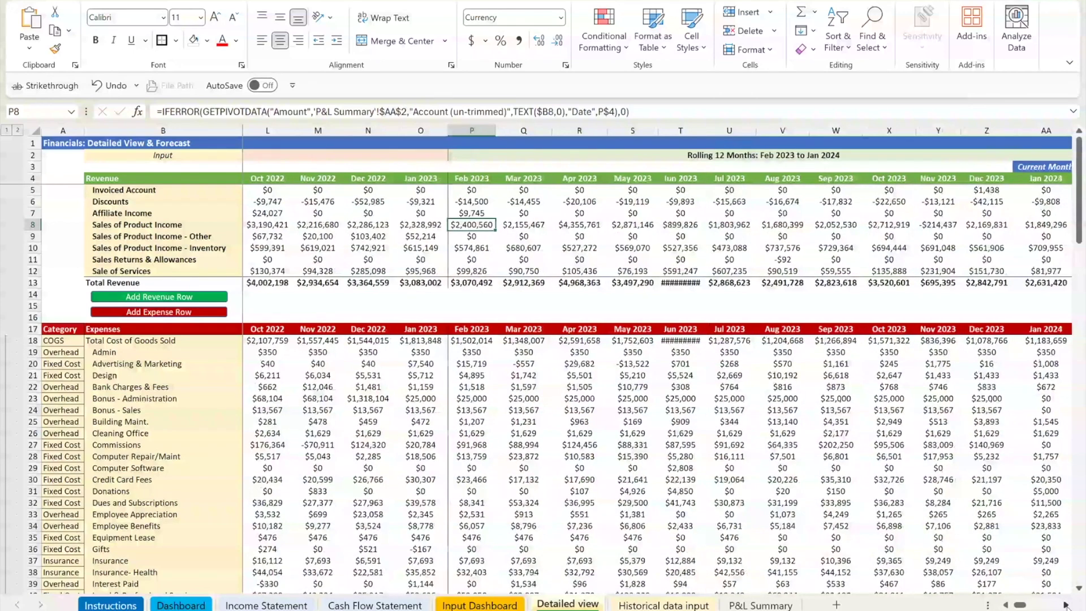
pyautogui.click(1066, 605)
pyautogui.click(1066, 606)
pyautogui.click(1066, 605)
pyautogui.click(1065, 606)
pyautogui.click(1066, 606)
pyautogui.click(1066, 606)
pyautogui.click(1066, 605)
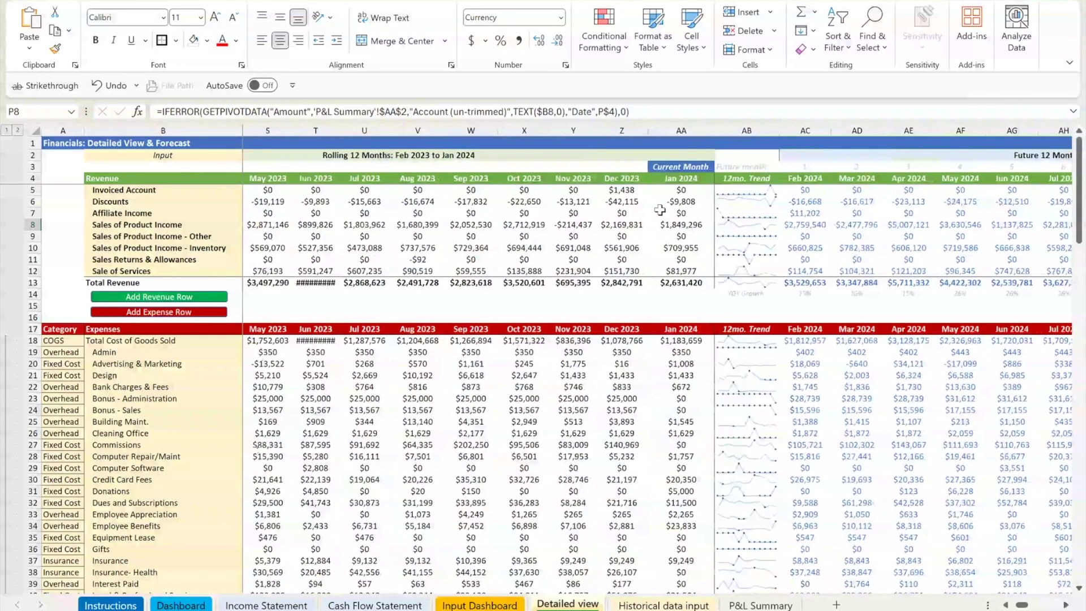
pyautogui.click(681, 178)
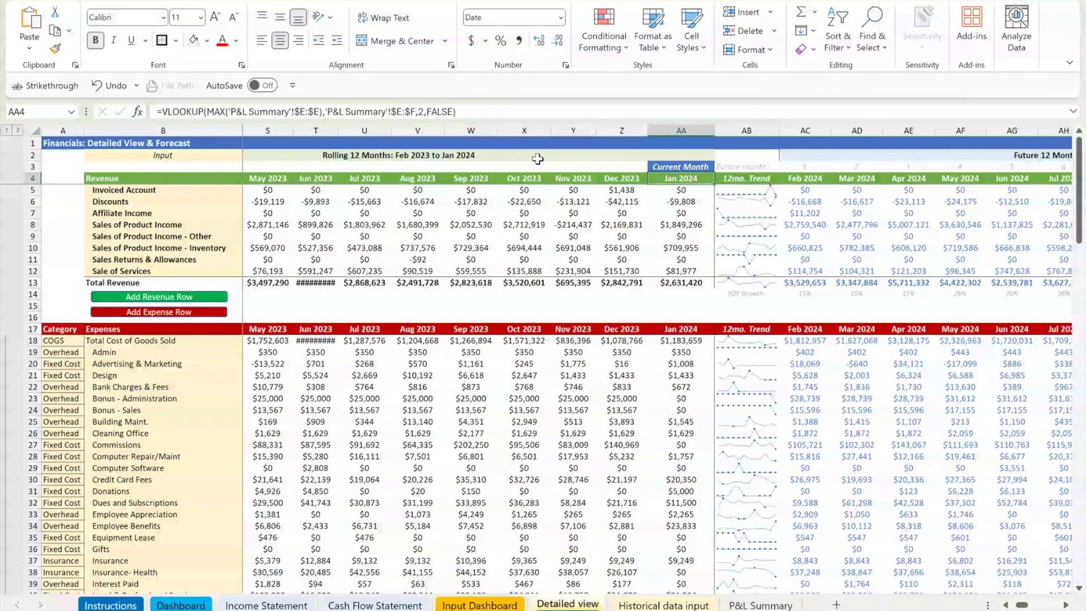
pyautogui.click(681, 195)
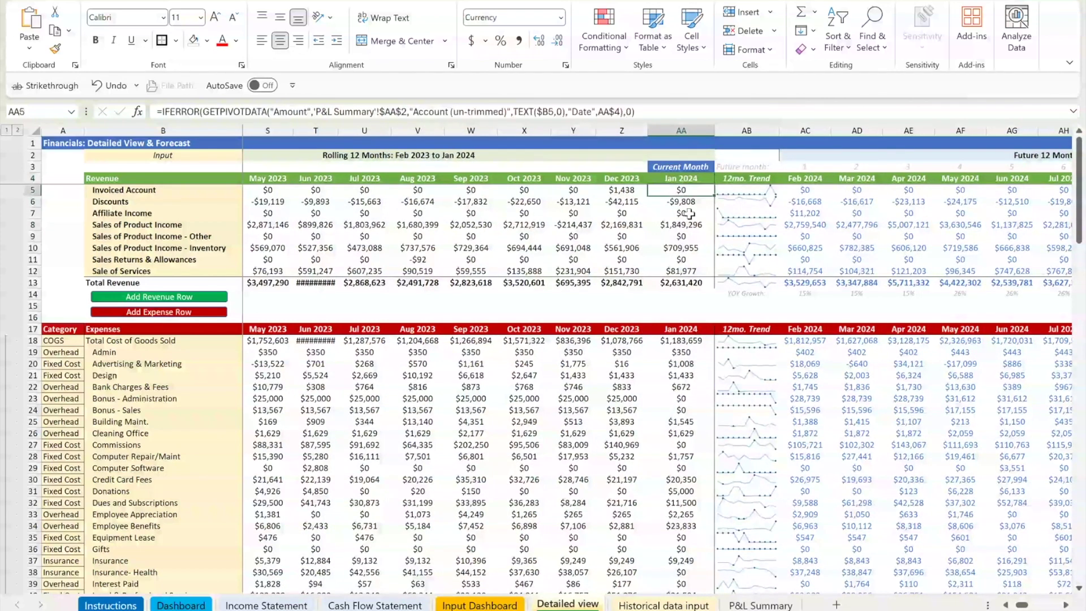
pyautogui.click(621, 178)
pyautogui.press('Right')
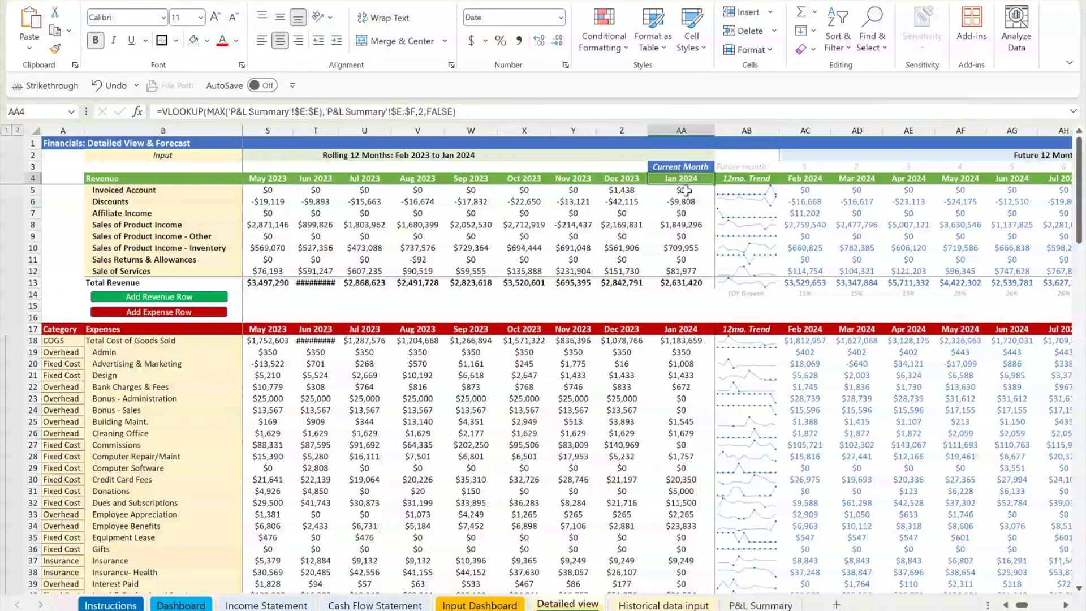
pyautogui.click(813, 178)
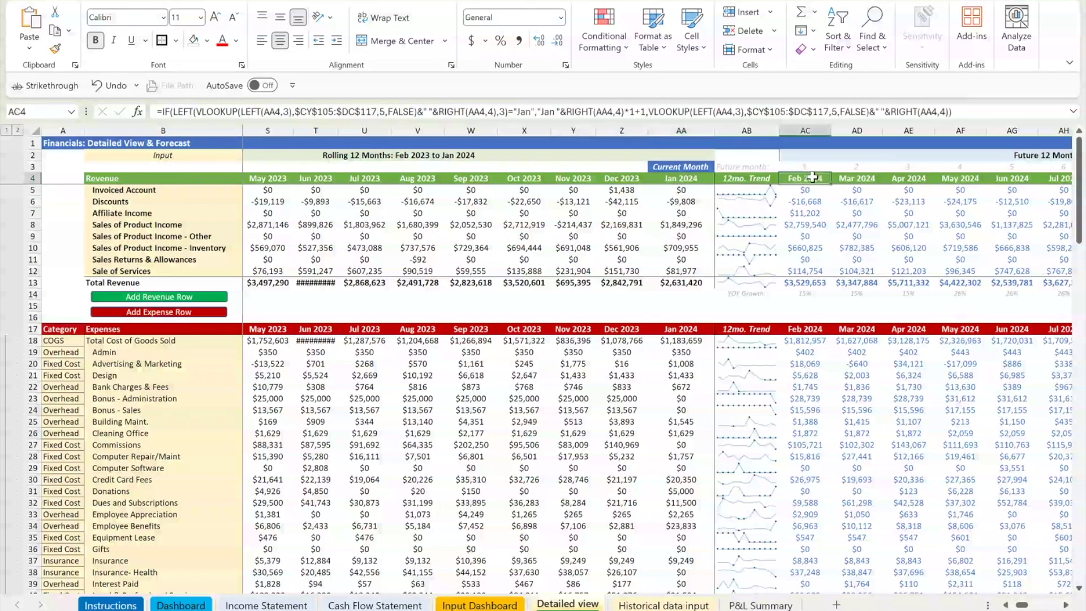
pyautogui.click(693, 181)
# - Check Jan 2024 Sales and Discounts values and several 2023 expense figures
pyautogui.click(681, 228)
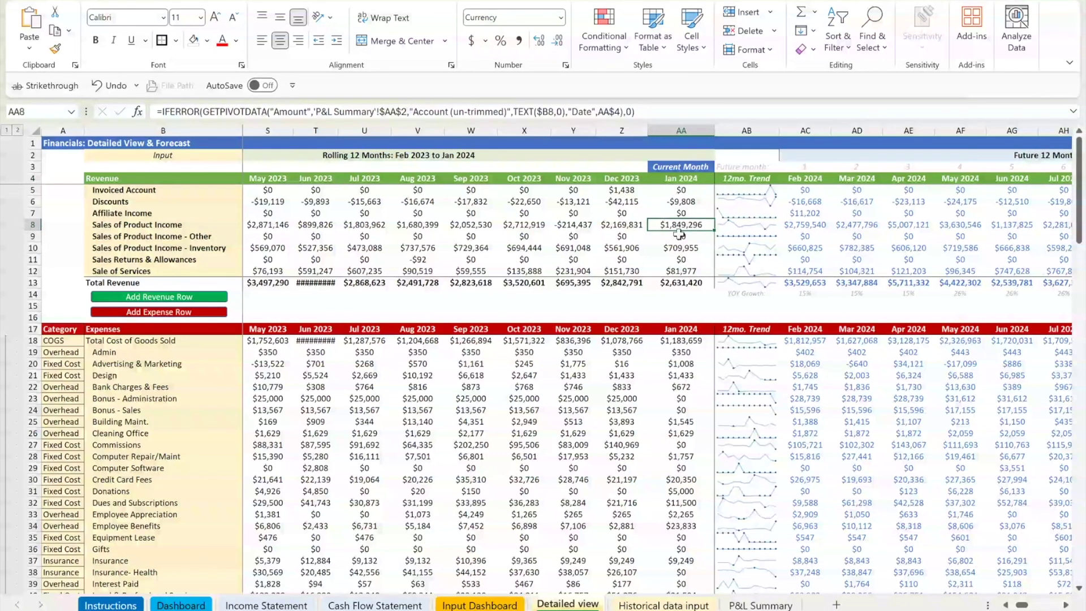
pyautogui.click(702, 178)
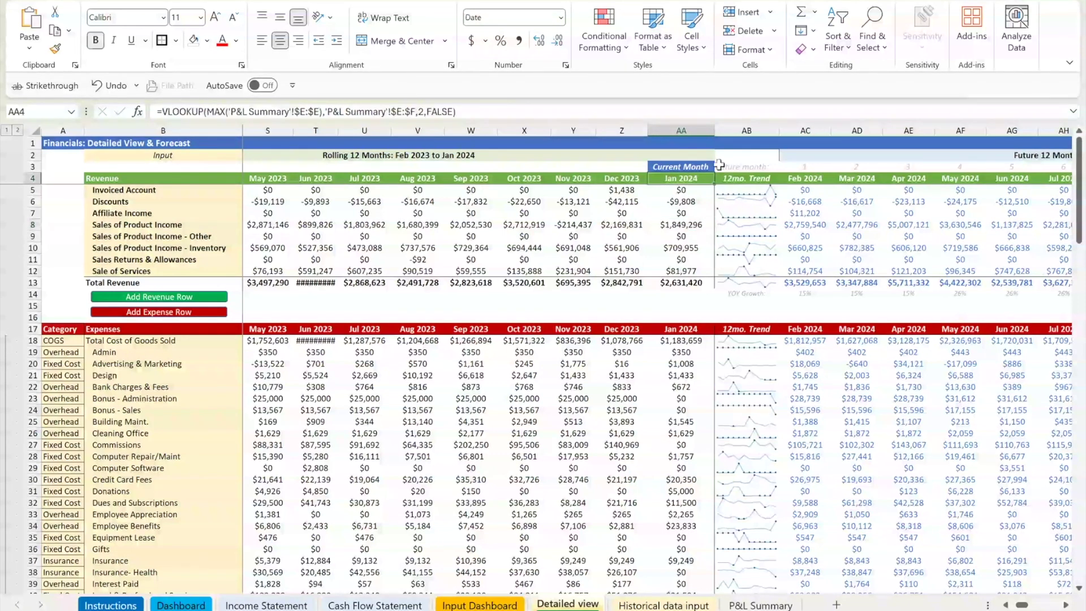
pyautogui.click(682, 202)
pyautogui.click(571, 370)
pyautogui.click(374, 406)
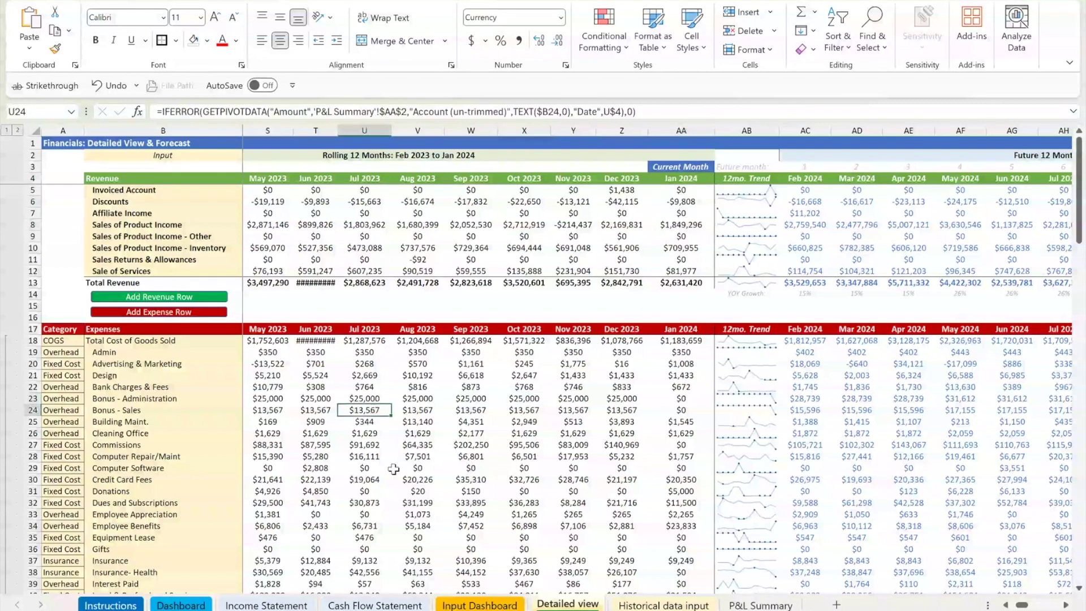
pyautogui.click(449, 500)
pyautogui.scroll(-2, 449, 498)
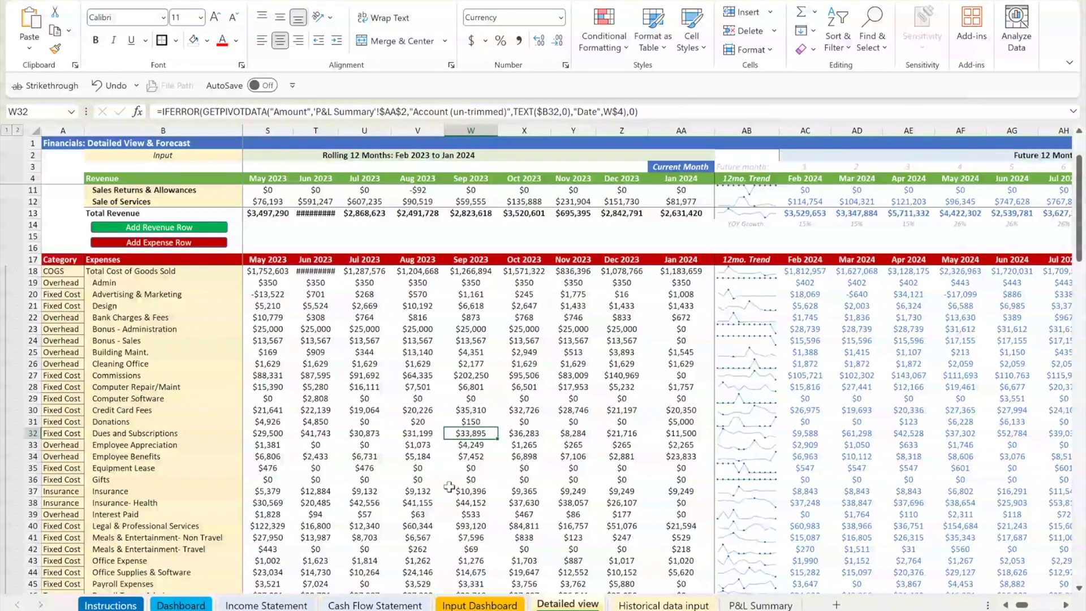
pyautogui.click(315, 341)
pyautogui.click(164, 341)
pyautogui.click(164, 410)
pyautogui.click(364, 398)
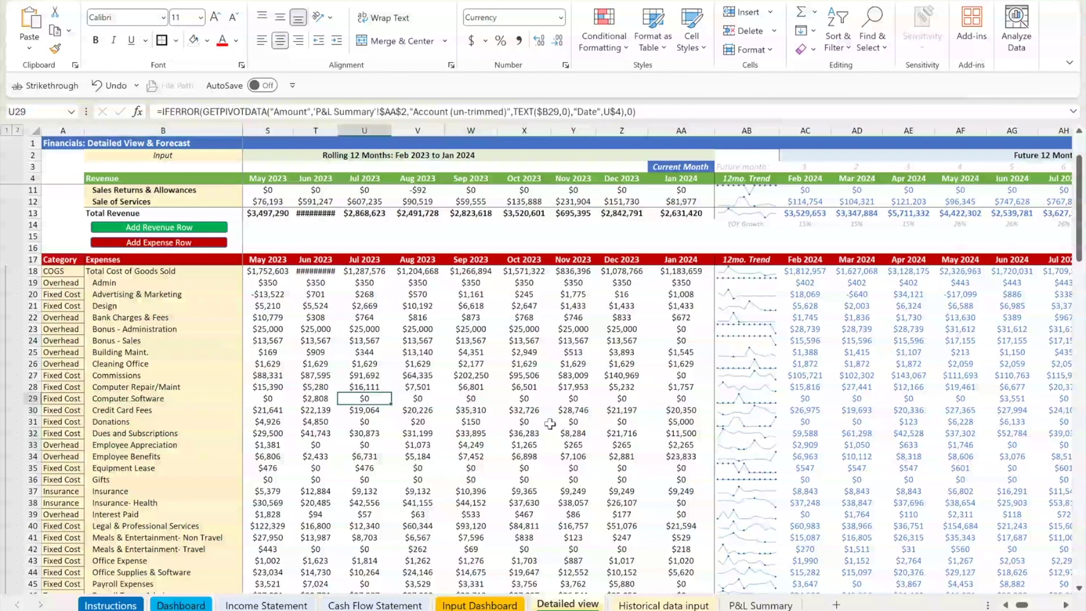
pyautogui.scroll(2, 549, 424)
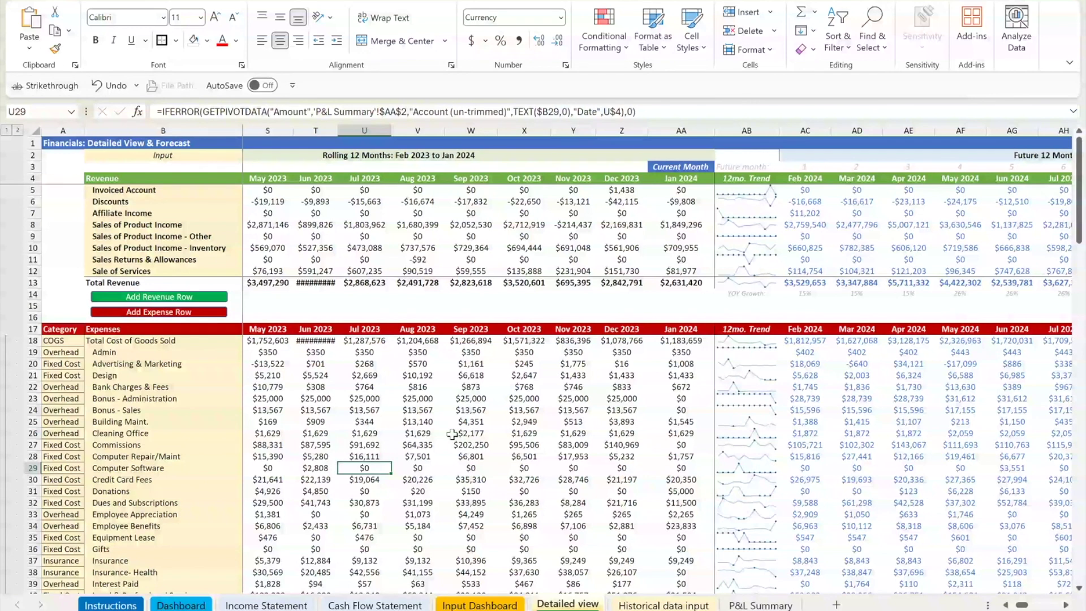
# - Autofit column T to show the Jun 2023 totals, then return to the Dashboard
pyautogui.doubleClick(334, 129)
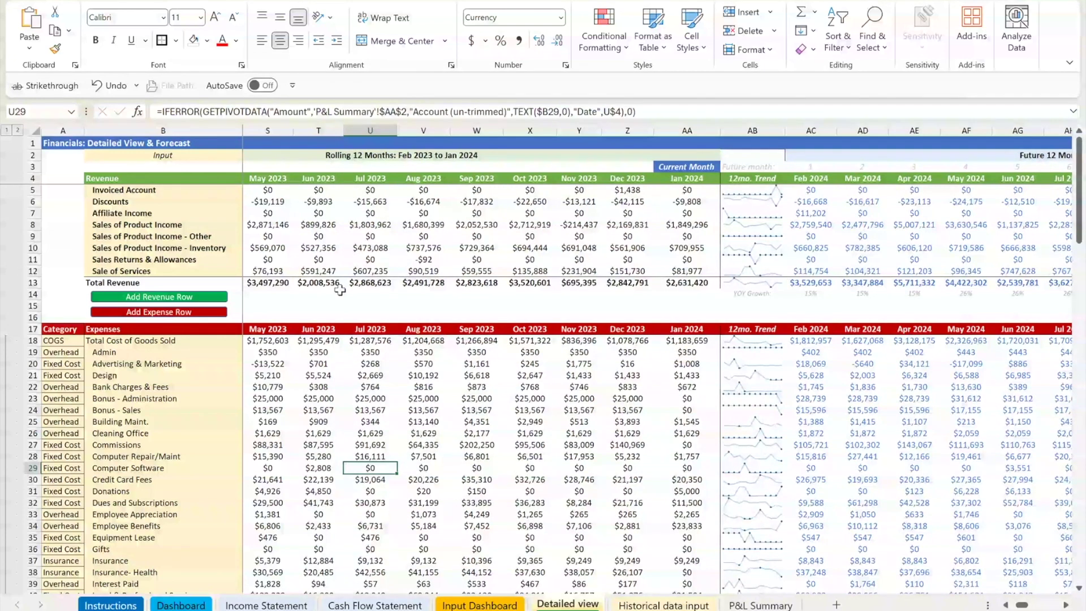
pyautogui.click(318, 225)
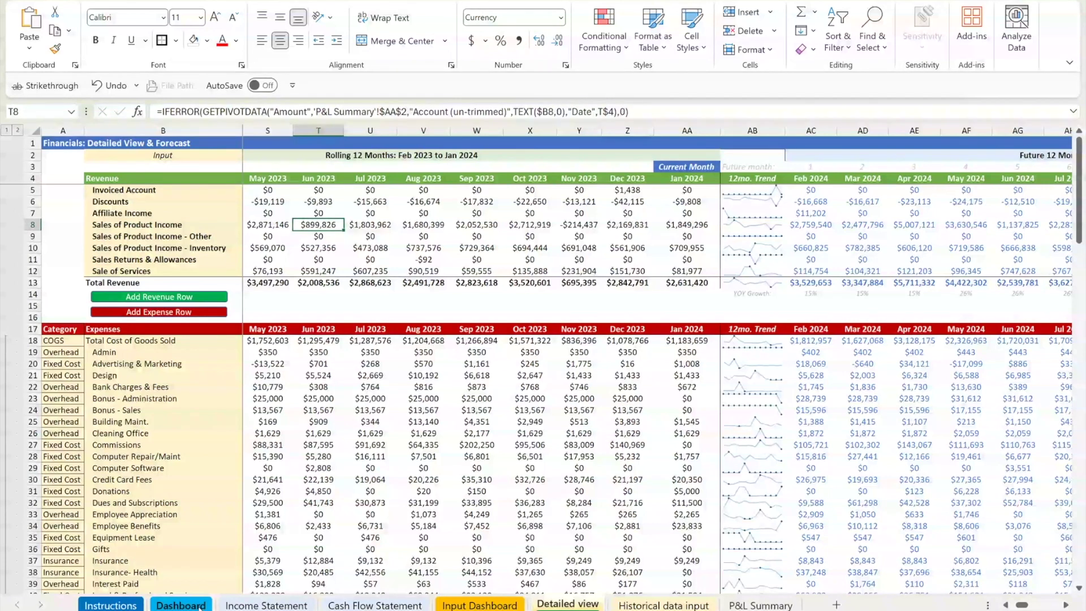
pyautogui.click(181, 605)
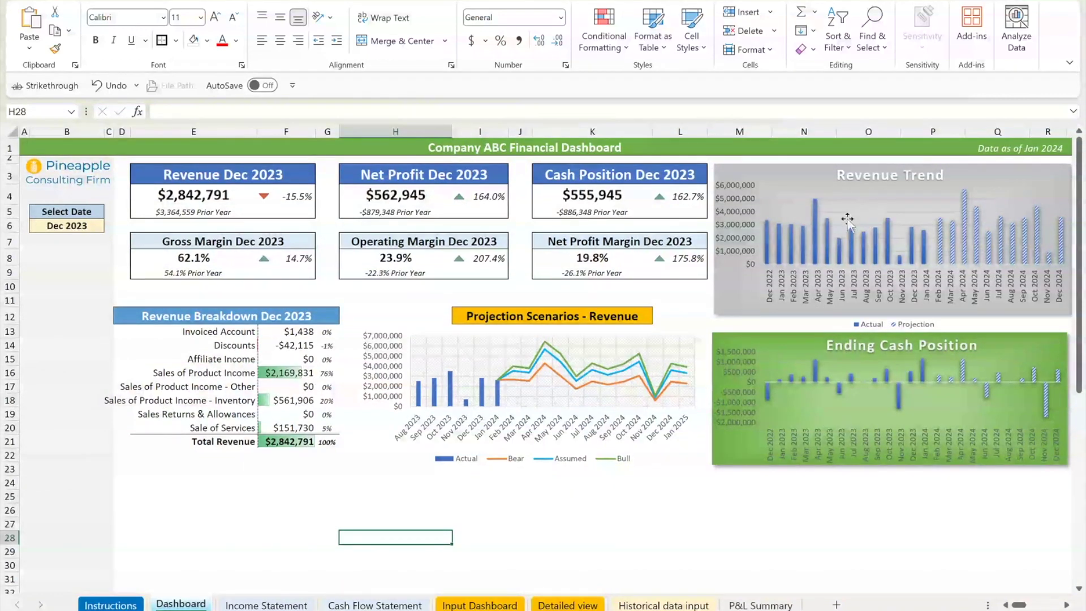
pyautogui.click(817, 221)
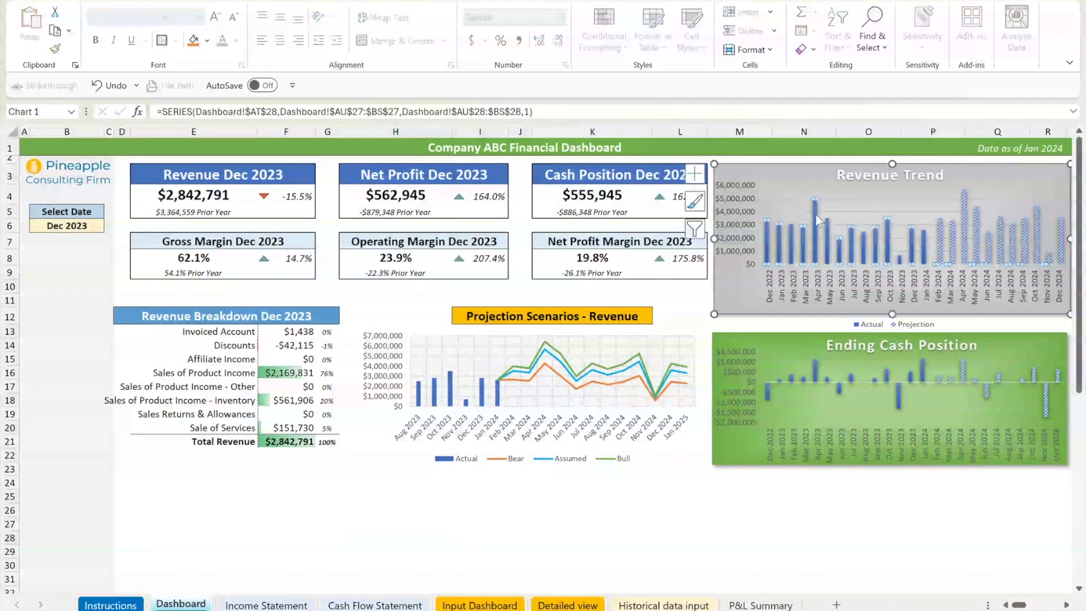
pyautogui.click(865, 220)
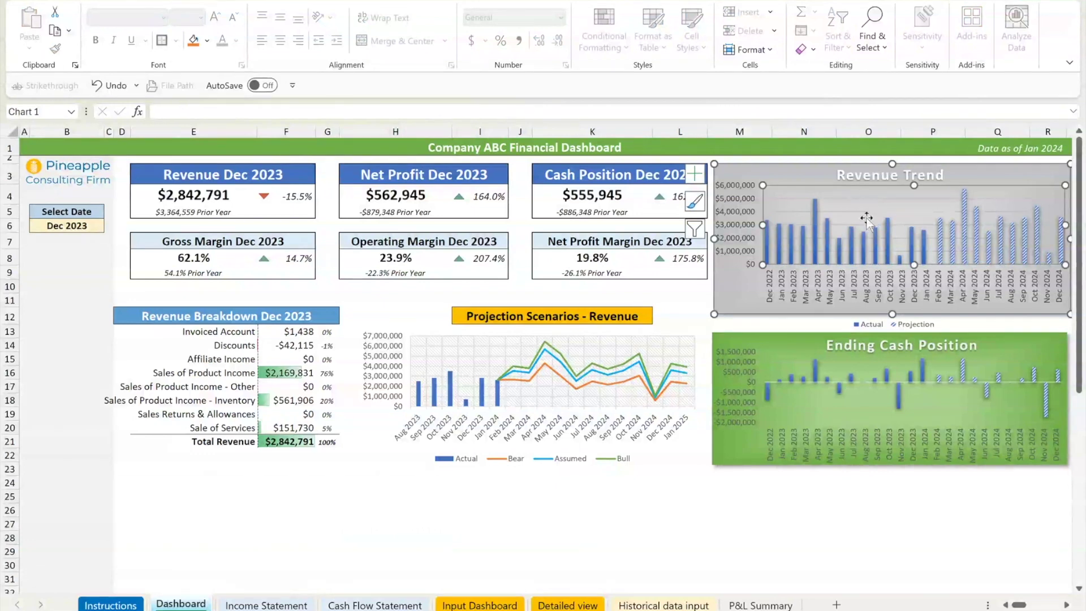
pyautogui.moveTo(853, 238)
pyautogui.click(700, 300)
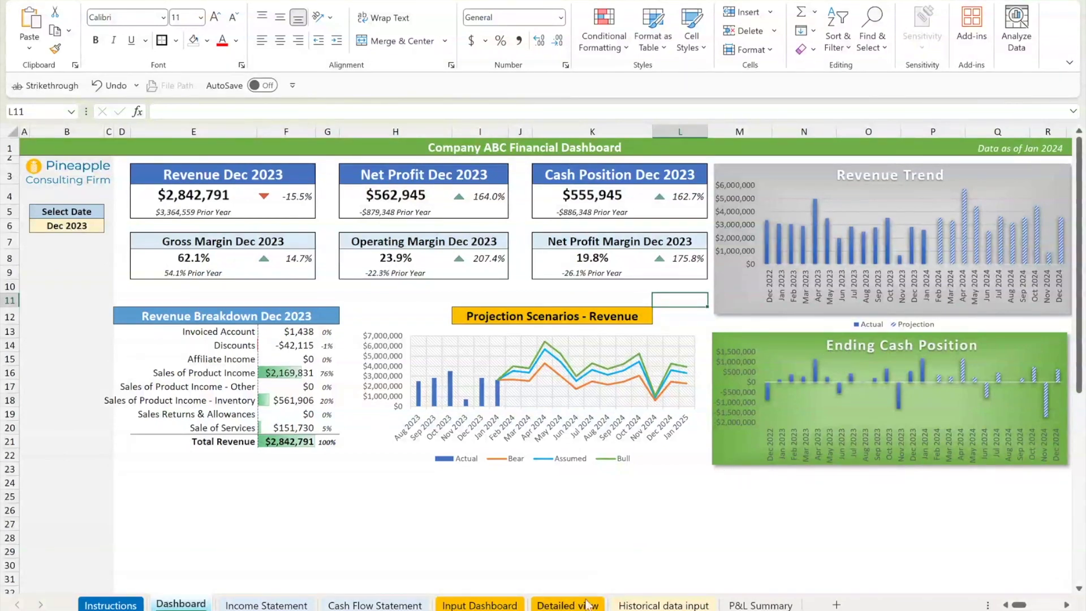
pyautogui.click(588, 604)
pyautogui.click(707, 177)
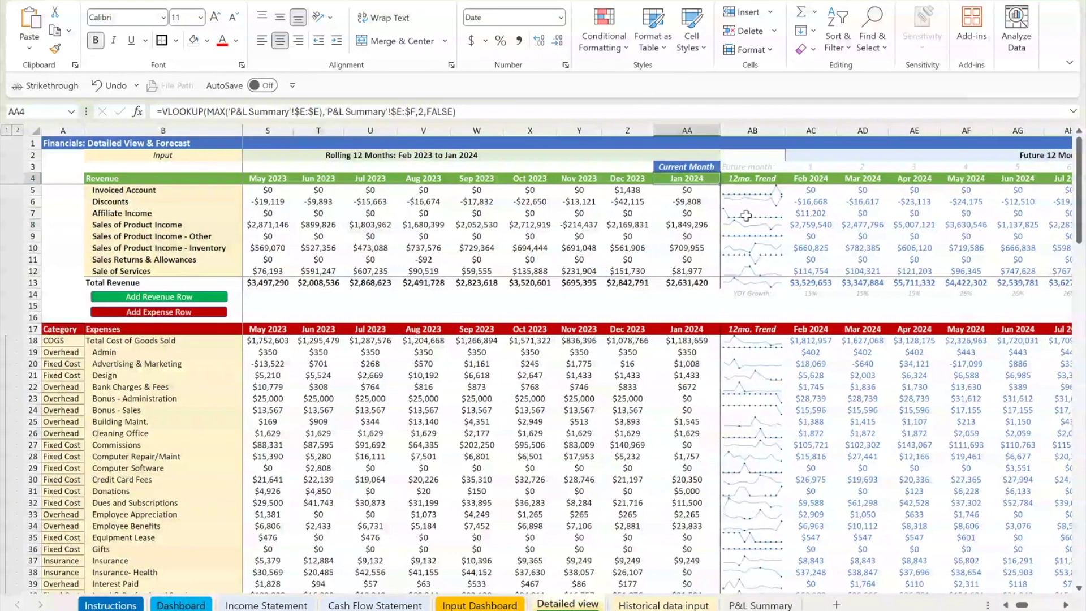
pyautogui.click(679, 226)
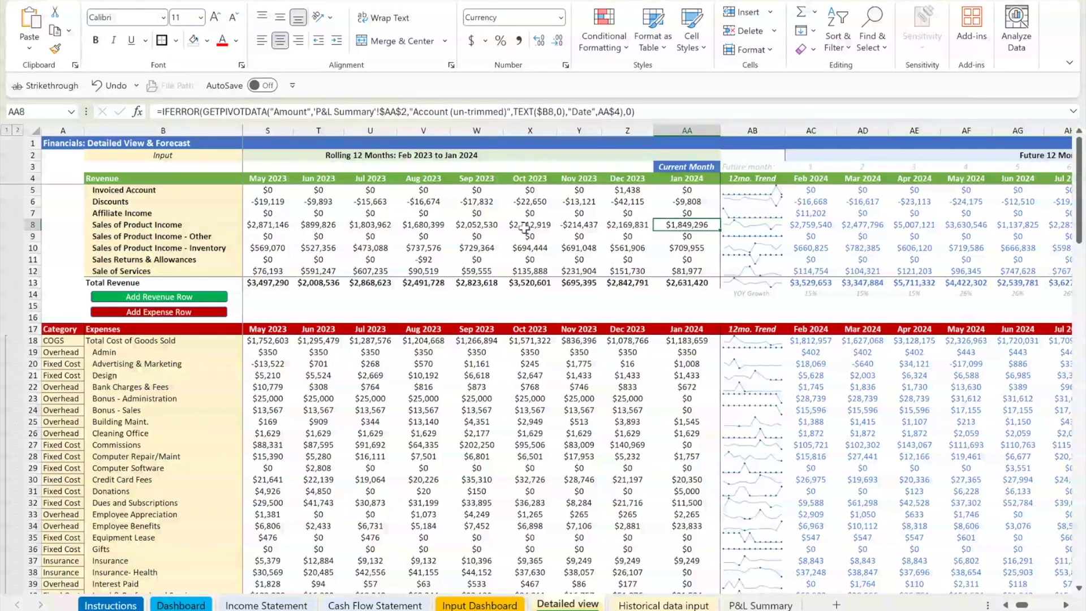
pyautogui.click(181, 605)
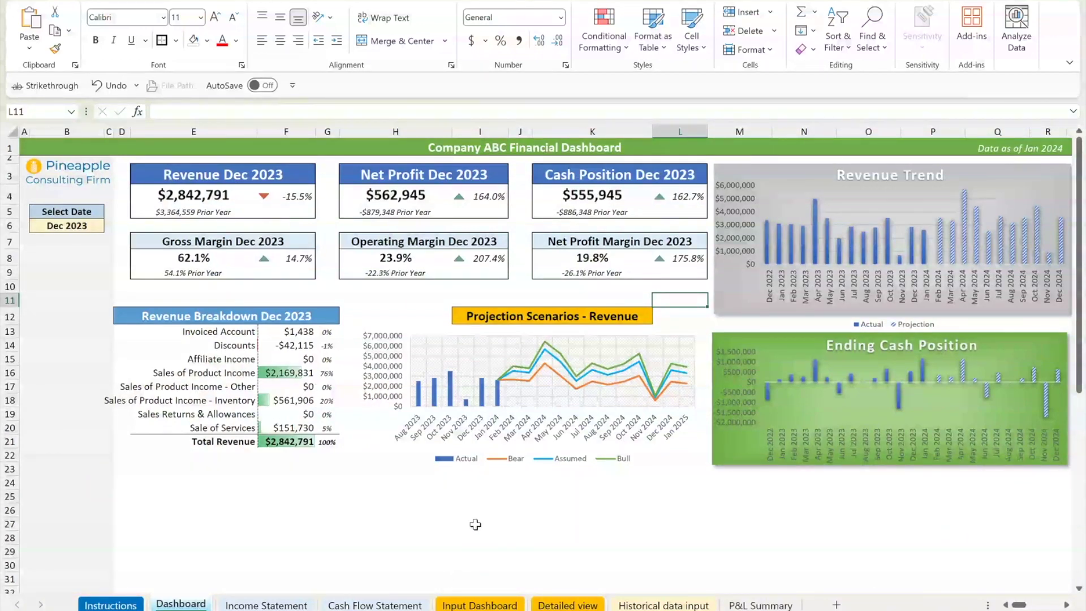
# - Show the Detailed view sheet with Jan 2024 as the current month
pyautogui.click(560, 605)
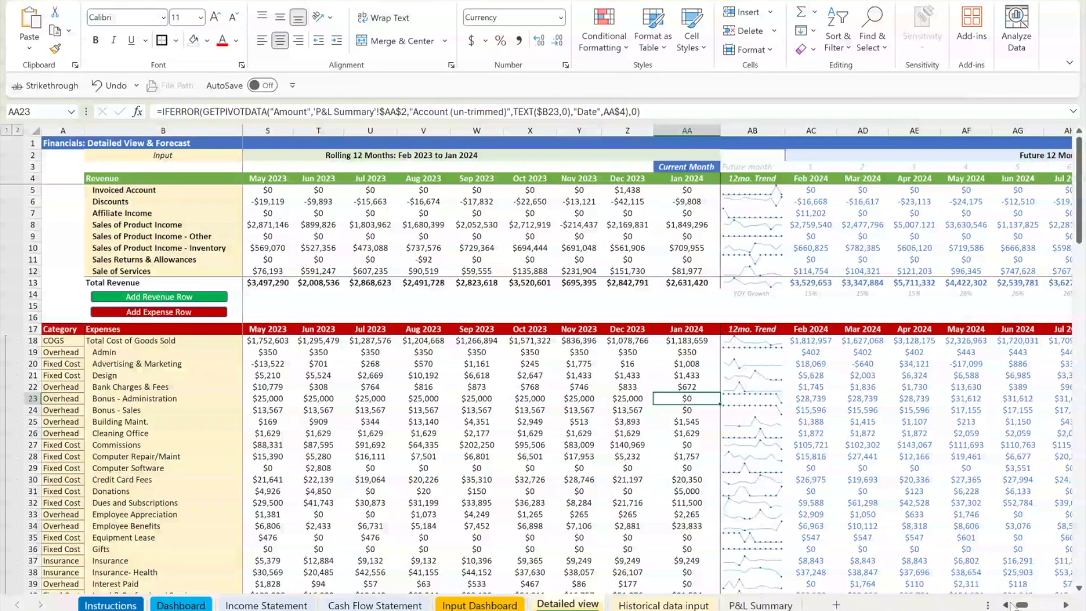
# - Bring the future 12 forecast months into view, then show the Input Dashboard scenario tables
pyautogui.click(1065, 604)
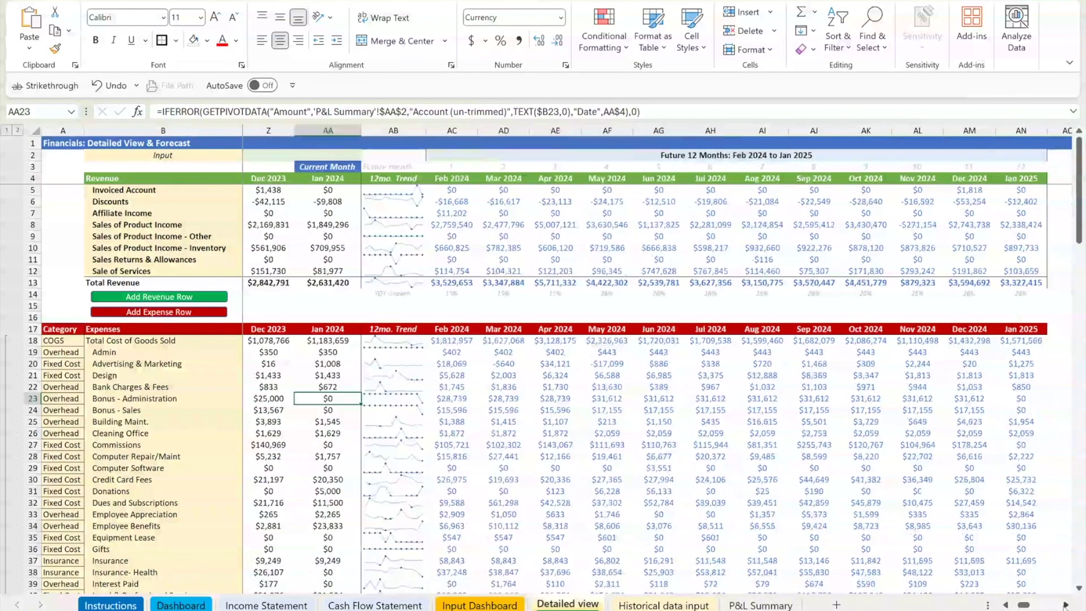
pyautogui.click(1066, 604)
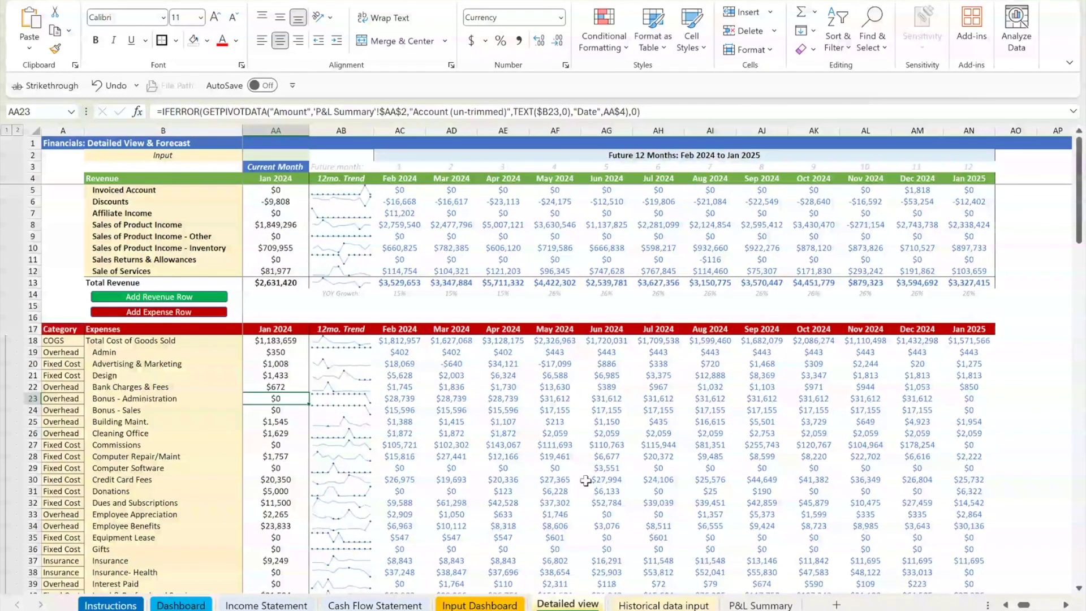
pyautogui.click(501, 605)
pyautogui.click(500, 486)
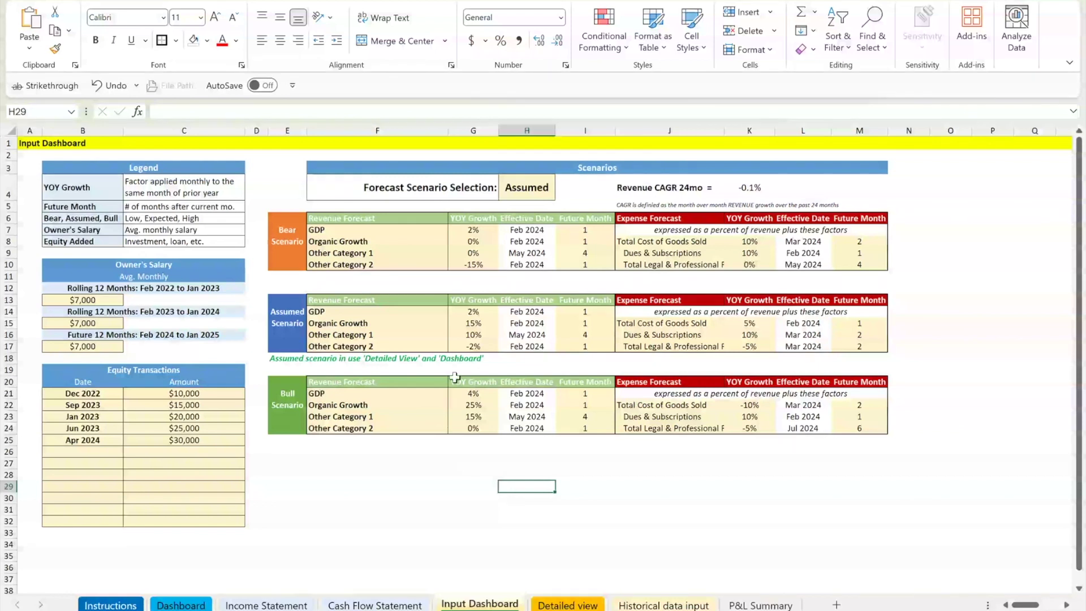
# - Raise the Assumed Organic Growth YOY rate from 15% to 20%
pyautogui.click(468, 325)
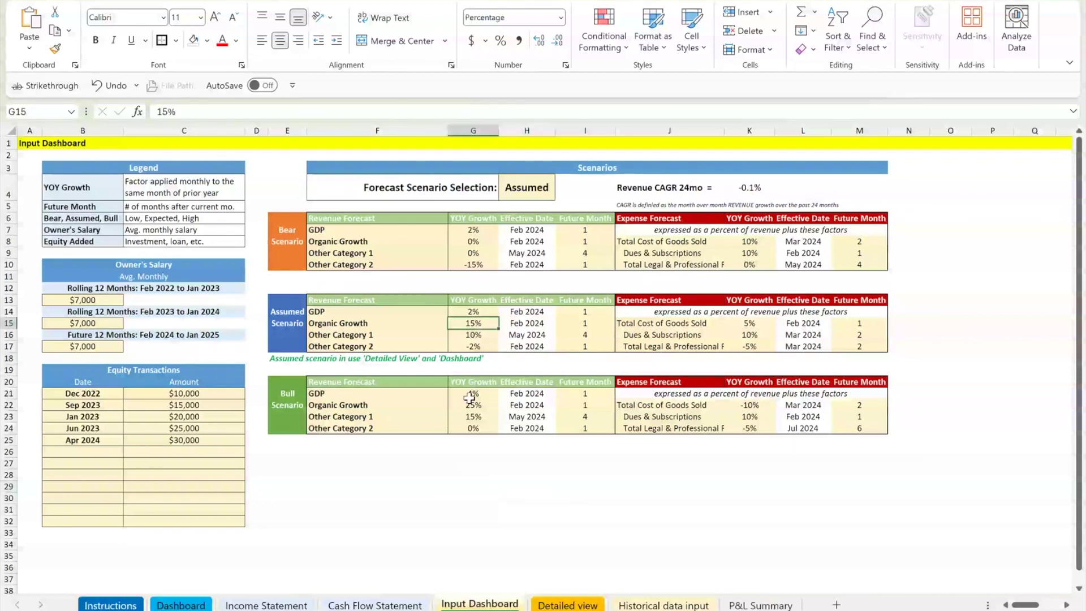
pyautogui.write('20')
pyautogui.press('Return')
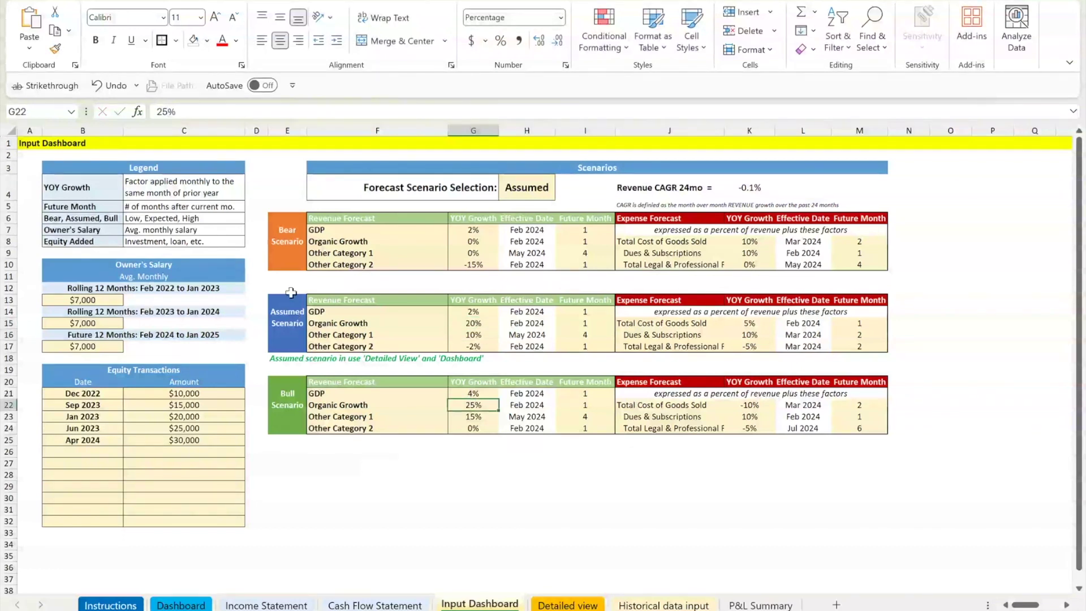
pyautogui.click(300, 237)
pyautogui.moveTo(300, 237); pyautogui.dragTo(374, 253)
pyautogui.moveTo(288, 323); pyautogui.dragTo(373, 335)
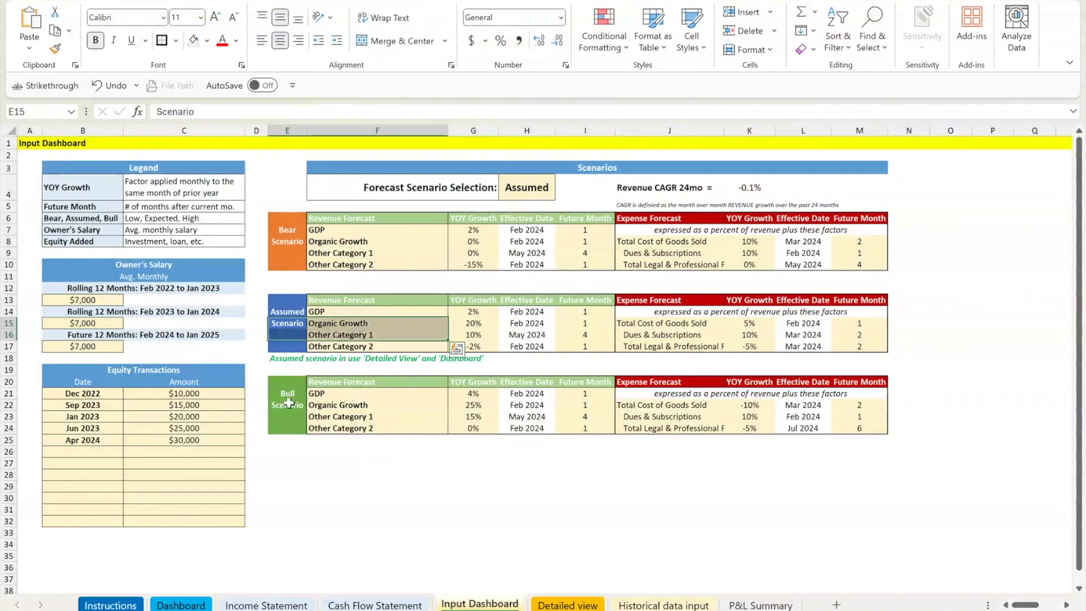
pyautogui.moveTo(288, 405); pyautogui.dragTo(373, 416)
pyautogui.click(288, 241)
pyautogui.click(287, 311)
pyautogui.click(288, 405)
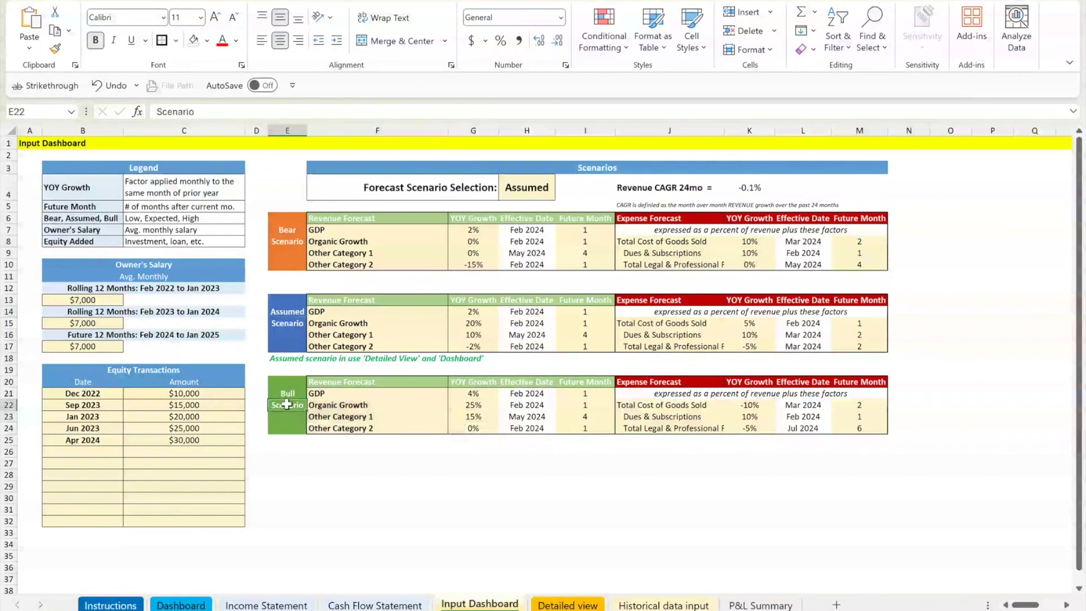
# - Raise the Bull Organic Growth YOY rate from 25% to 30%
pyautogui.click(479, 327)
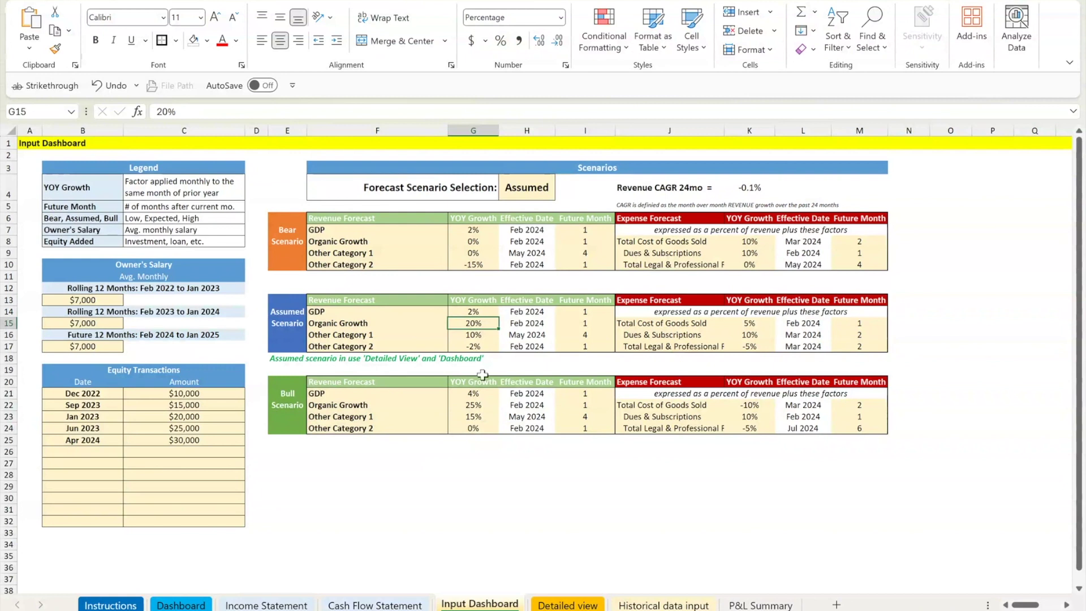
pyautogui.click(475, 404)
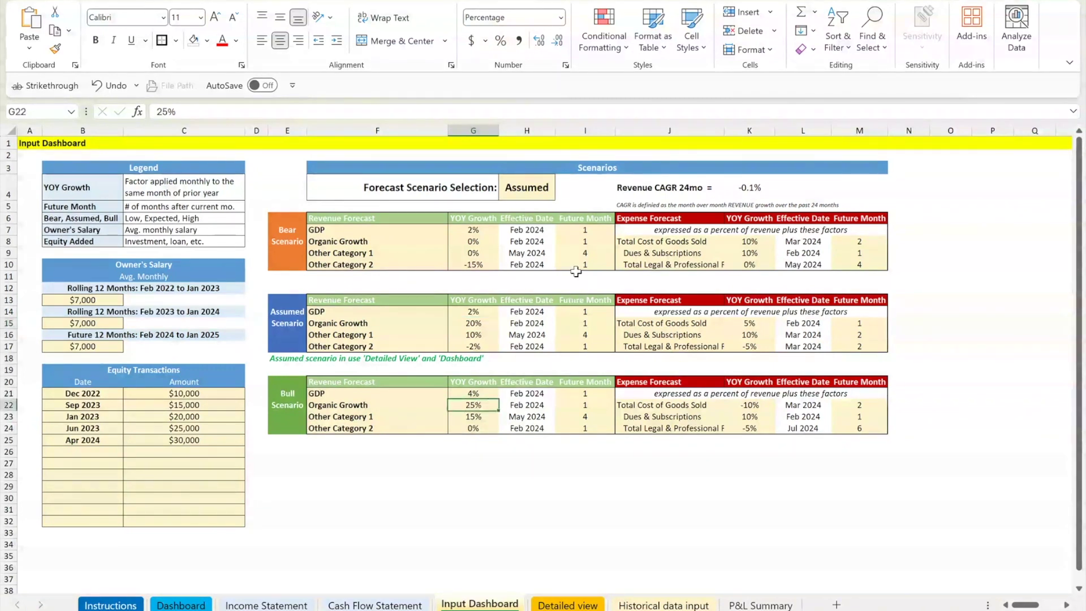
pyautogui.write('30')
pyautogui.press('Return')
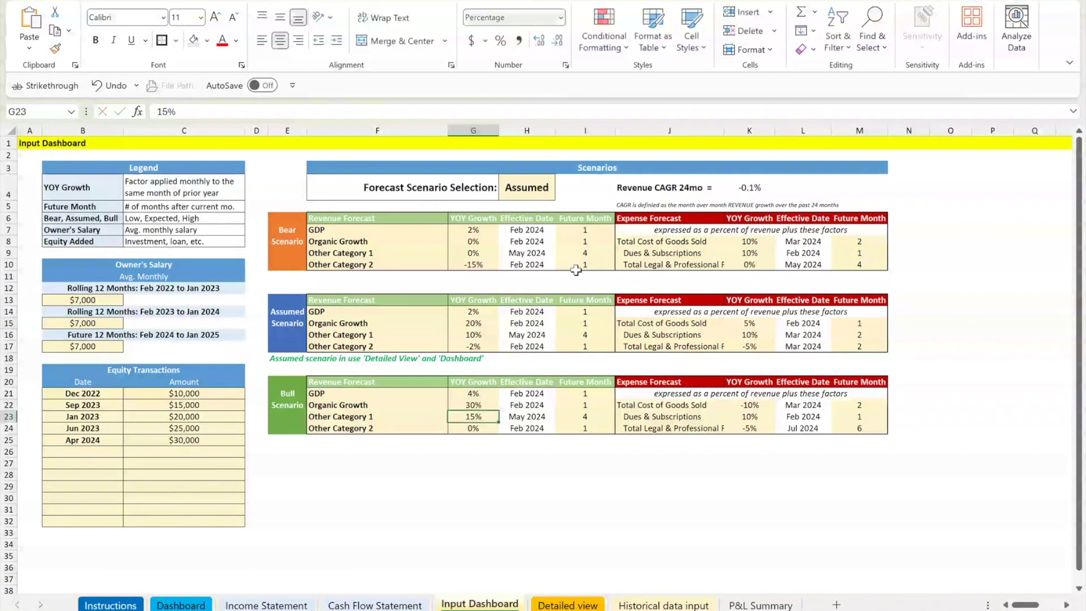
pyautogui.click(504, 485)
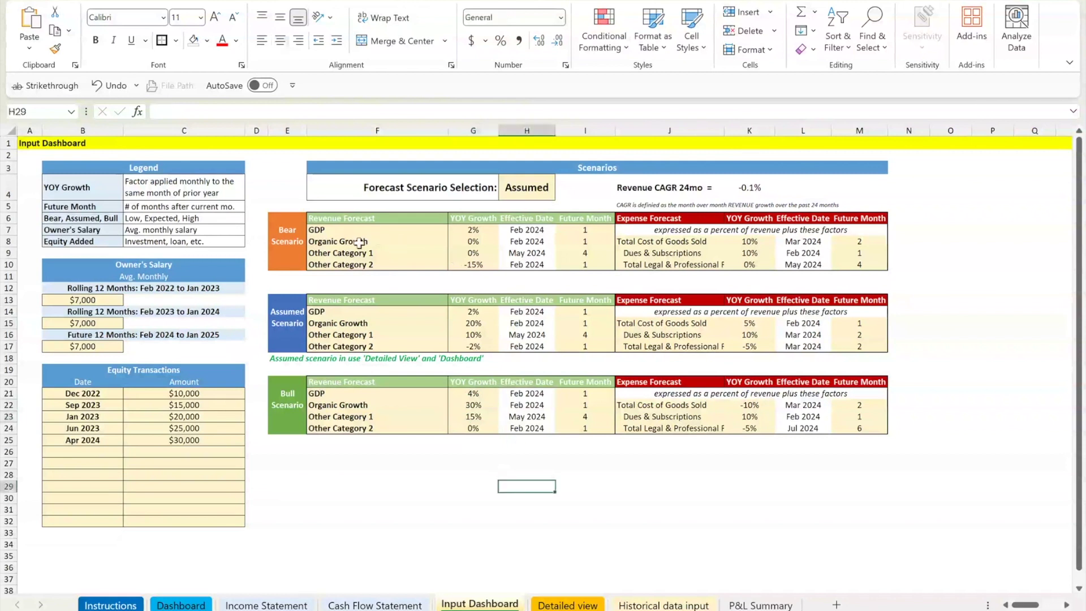
pyautogui.click(463, 232)
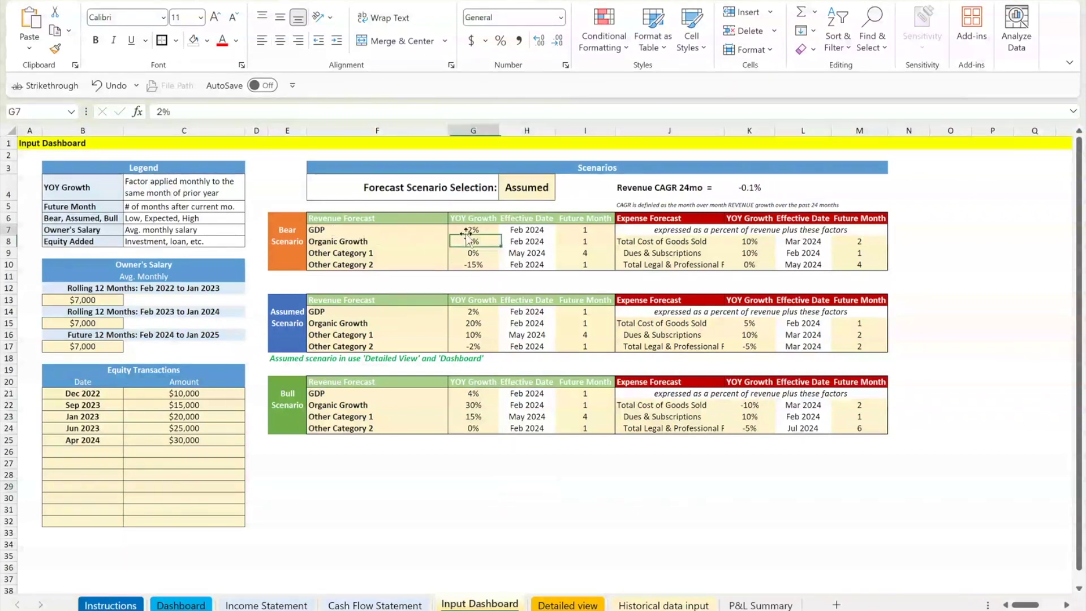
pyautogui.click(396, 231)
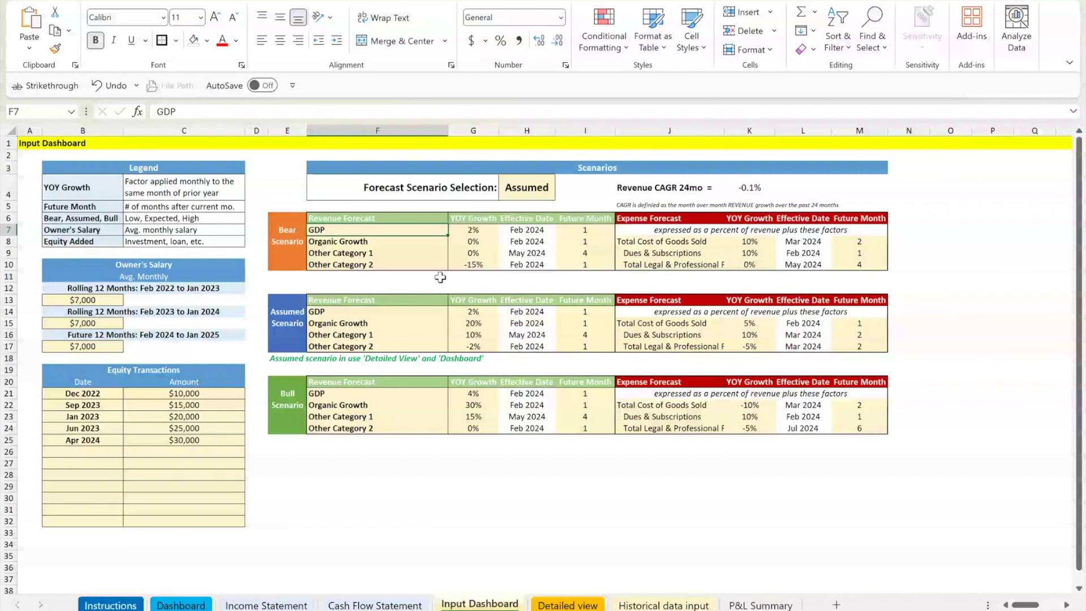
# - Paste into the Assumed scenario's revenue labels F14:F17 and YOY Growth values G14:G17
pyautogui.click(462, 323)
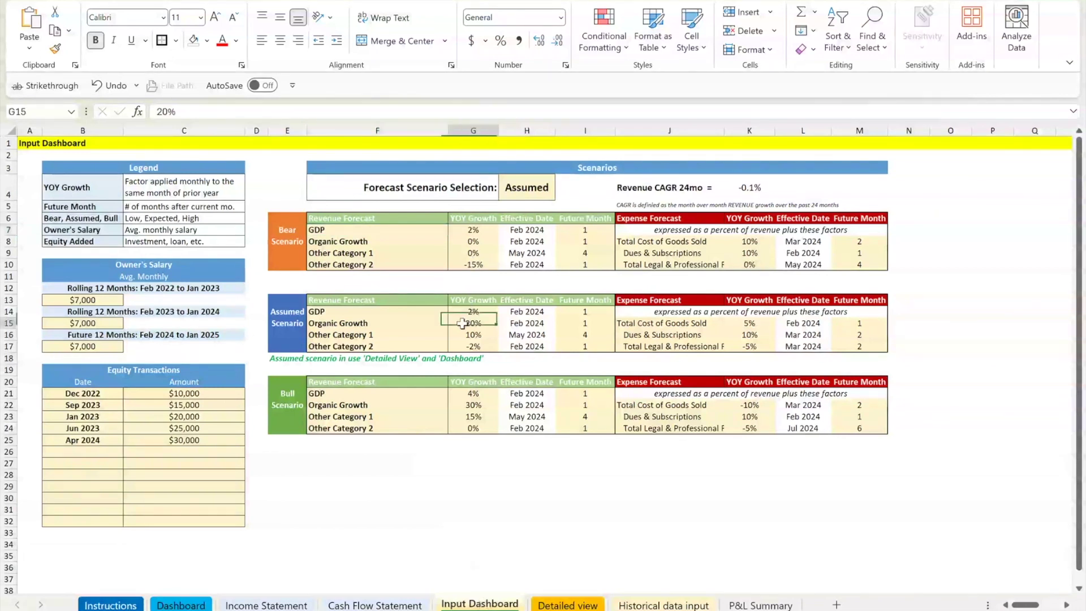
pyautogui.click(441, 254)
pyautogui.click(386, 311)
pyautogui.click(416, 392)
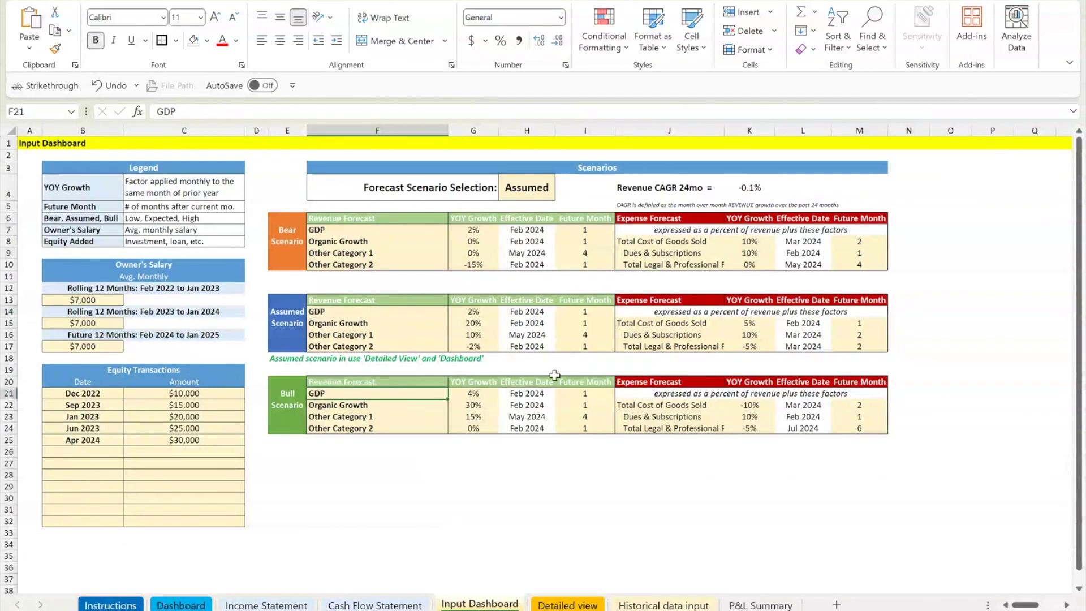
pyautogui.moveTo(407, 313); pyautogui.dragTo(401, 347)
pyautogui.write('GDP Organic Growth Other Category 1 Other Category 2')
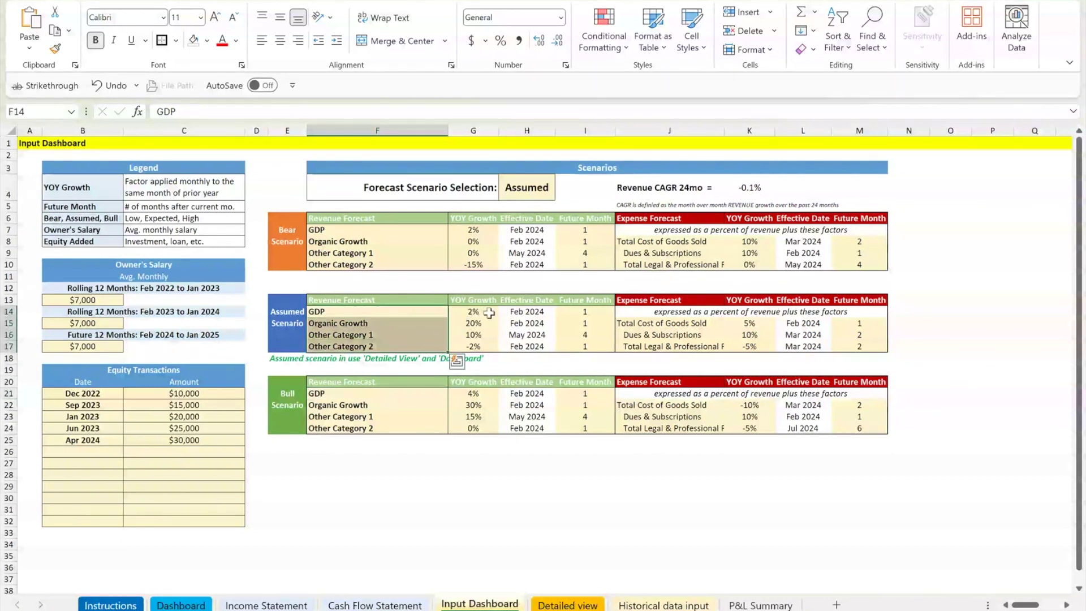
pyautogui.moveTo(489, 312); pyautogui.dragTo(486, 346)
pyautogui.hotkey('ctrl', 'v')
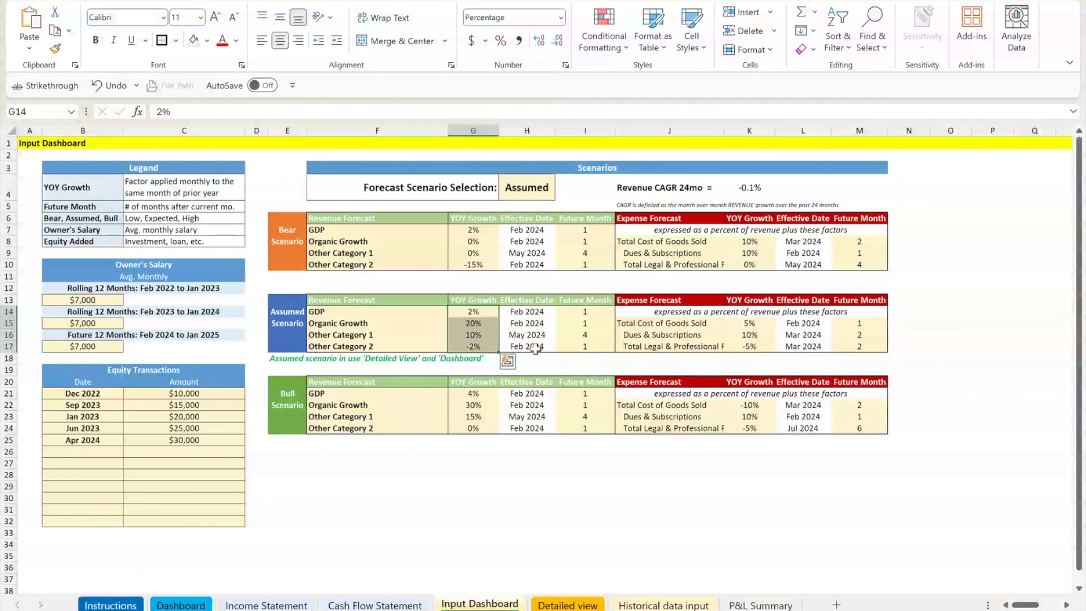
# - Check the Assumed future-month values I14:I17 and 10% Dues & Subscriptions growth, then open Detailed view
pyautogui.click(546, 311)
pyautogui.click(600, 312)
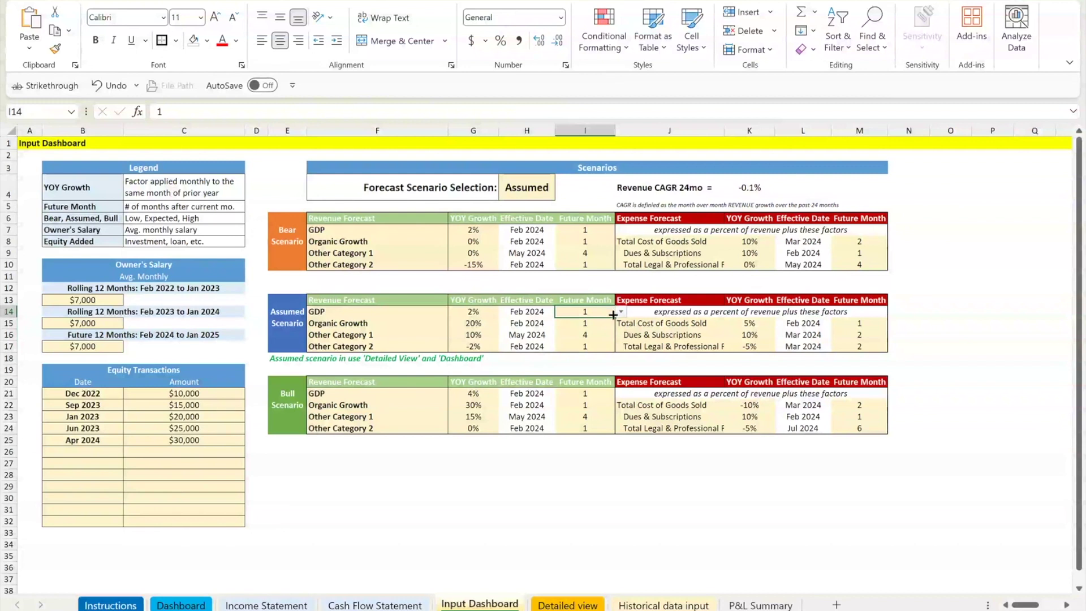
pyautogui.moveTo(586, 312); pyautogui.dragTo(586, 346)
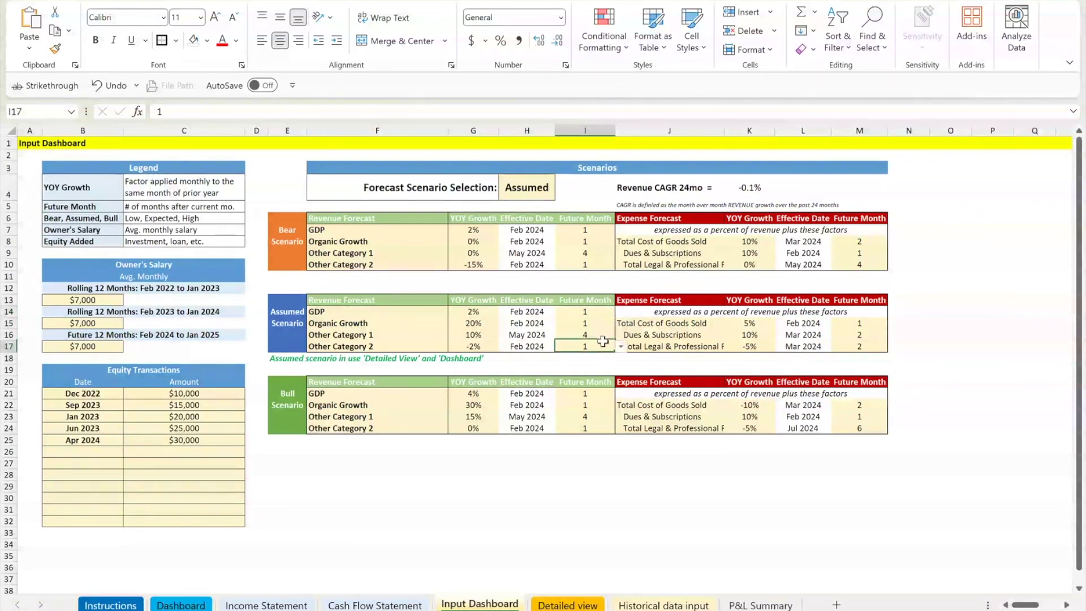
pyautogui.click(750, 334)
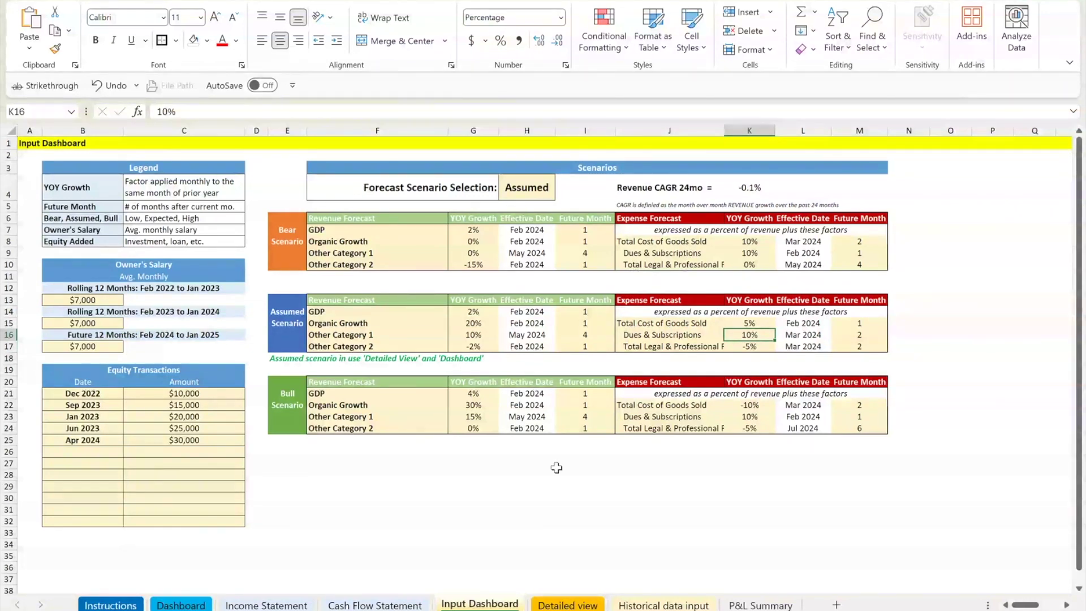
pyautogui.click(567, 605)
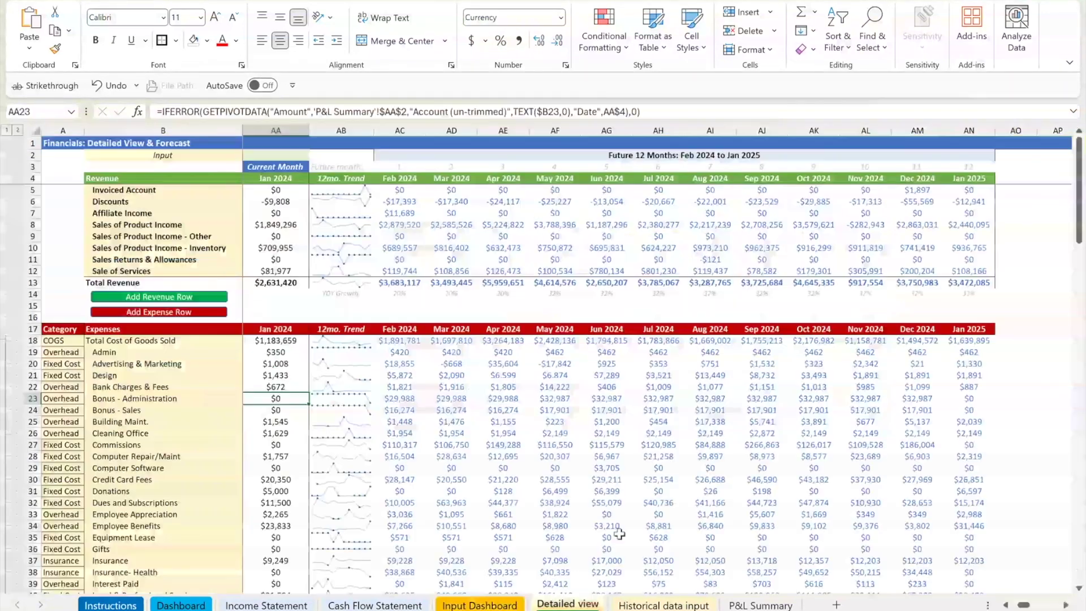
# - Review the Bear, Assumed and Bull forecast formulas on Detailed view, then return to Input Dashboard
pyautogui.click(563, 246)
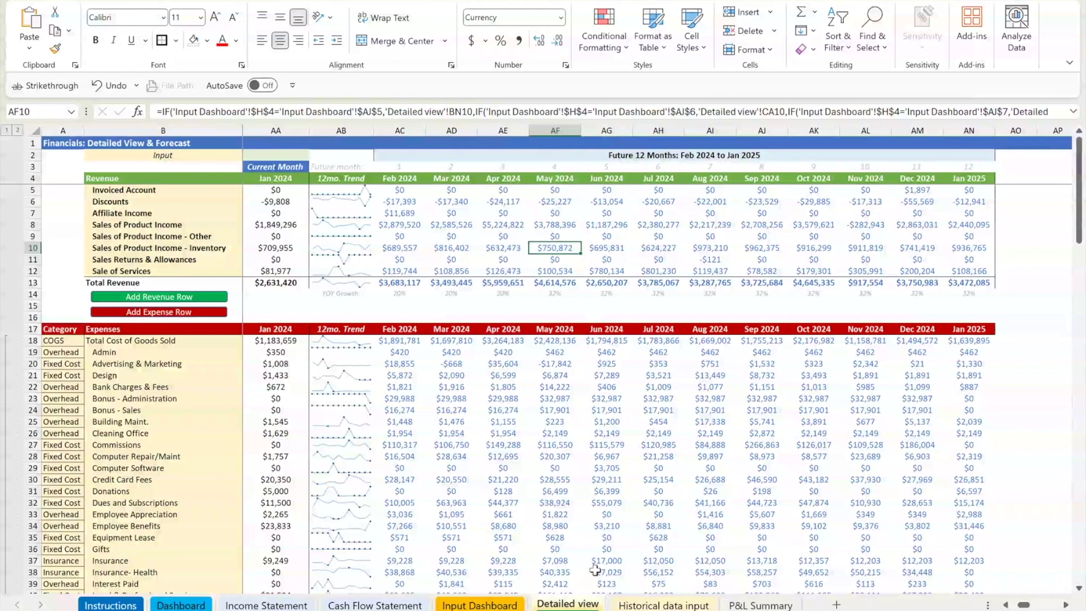
pyautogui.moveTo(1029, 608); pyautogui.dragTo(1031, 608)
pyautogui.click(810, 421)
pyautogui.click(1066, 605)
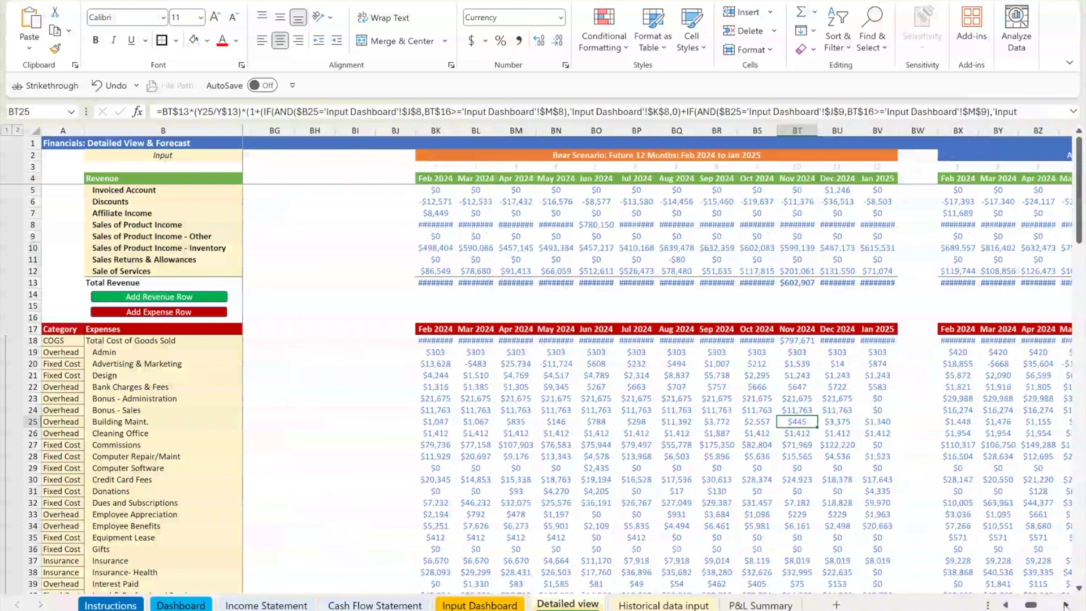
pyautogui.click(1066, 606)
pyautogui.click(1066, 605)
pyautogui.click(1066, 605)
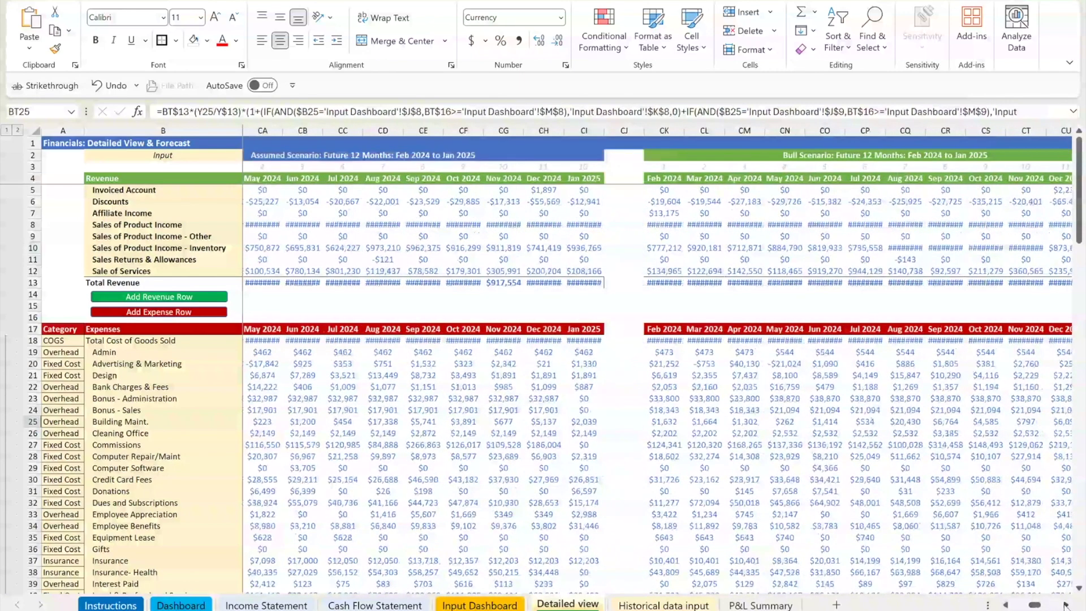
pyautogui.click(1066, 605)
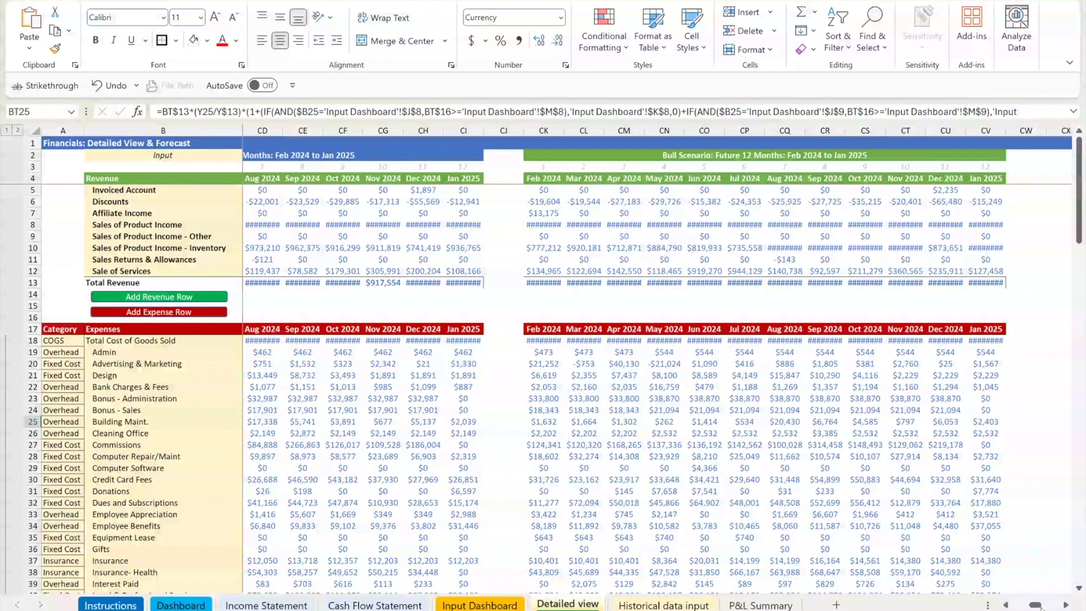
pyautogui.moveTo(1041, 609); pyautogui.dragTo(1025, 608)
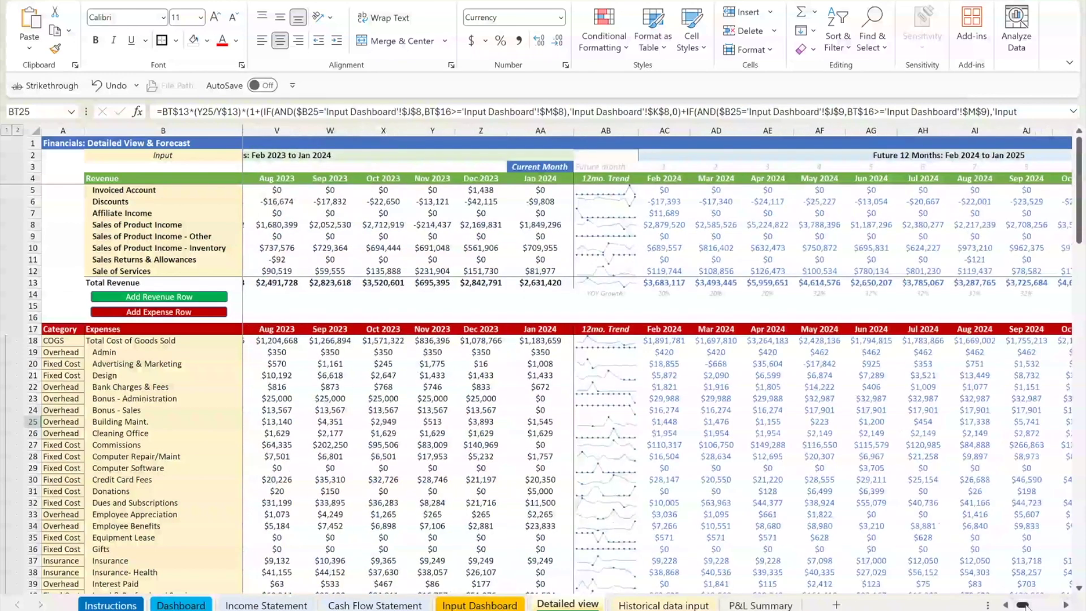
pyautogui.click(512, 603)
pyautogui.click(527, 191)
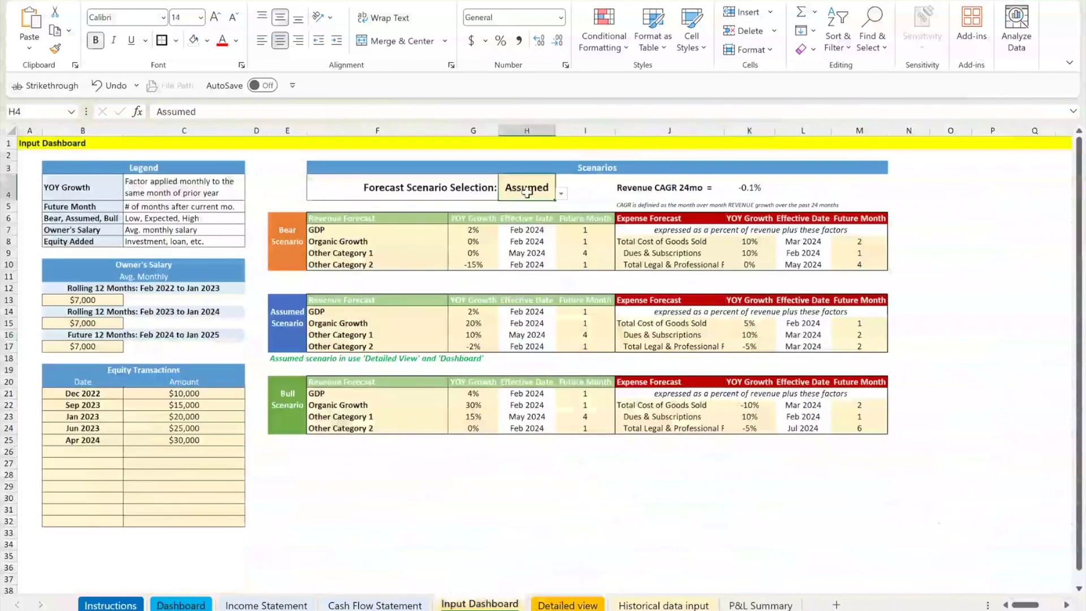
pyautogui.click(560, 194)
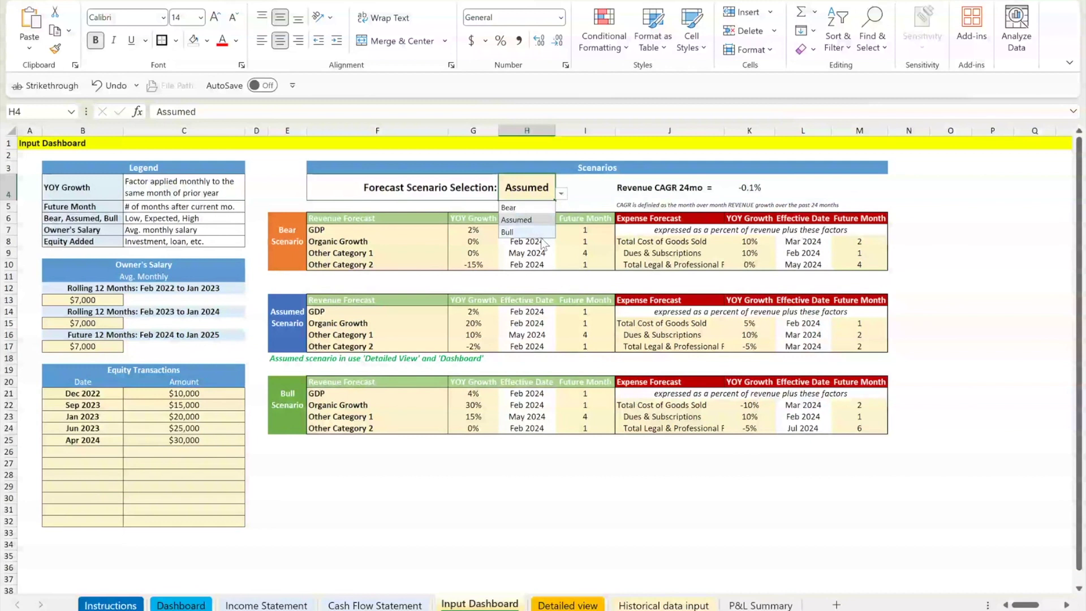
pyautogui.click(523, 232)
pyautogui.click(300, 441)
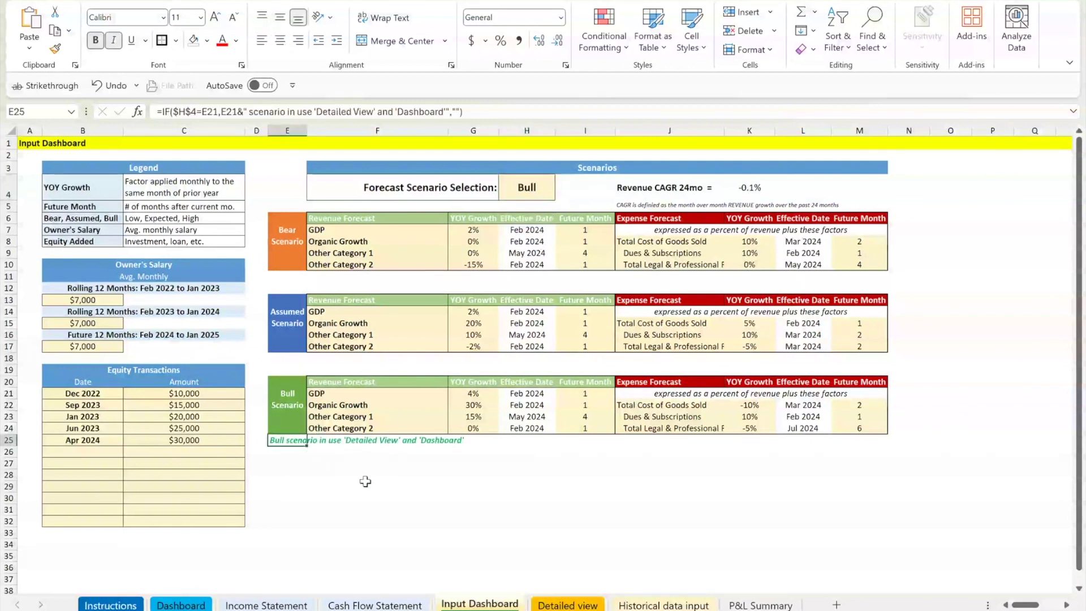
pyautogui.click(525, 187)
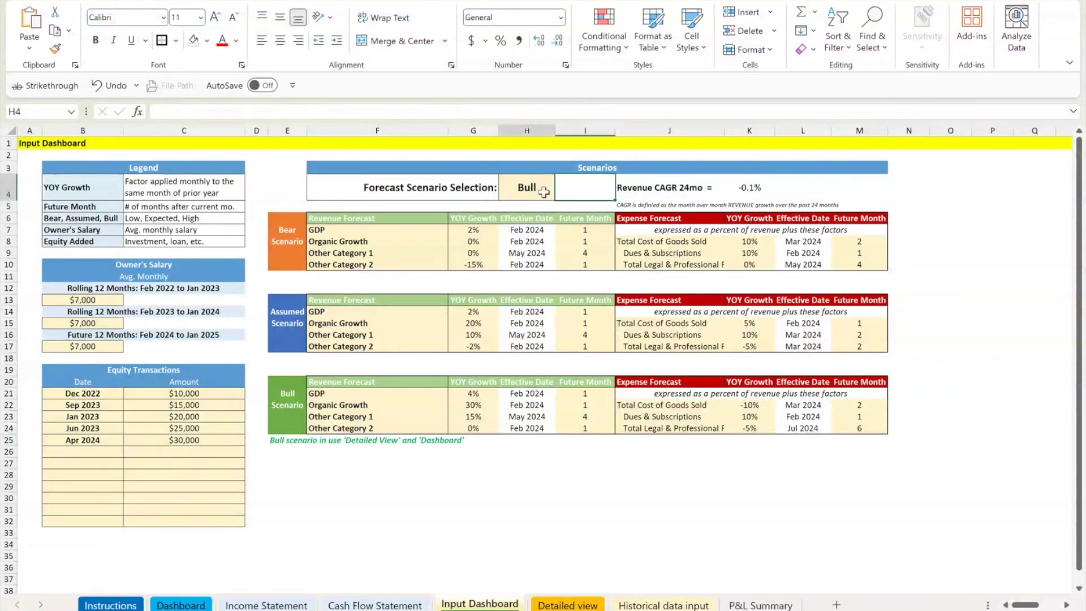
pyautogui.click(561, 193)
pyautogui.click(516, 220)
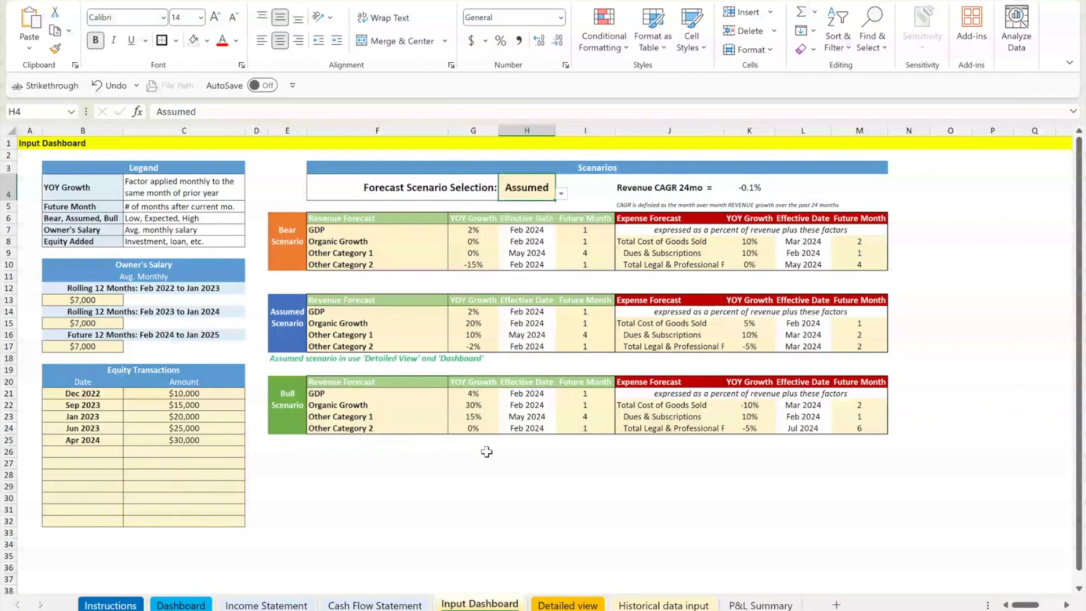
pyautogui.click(500, 478)
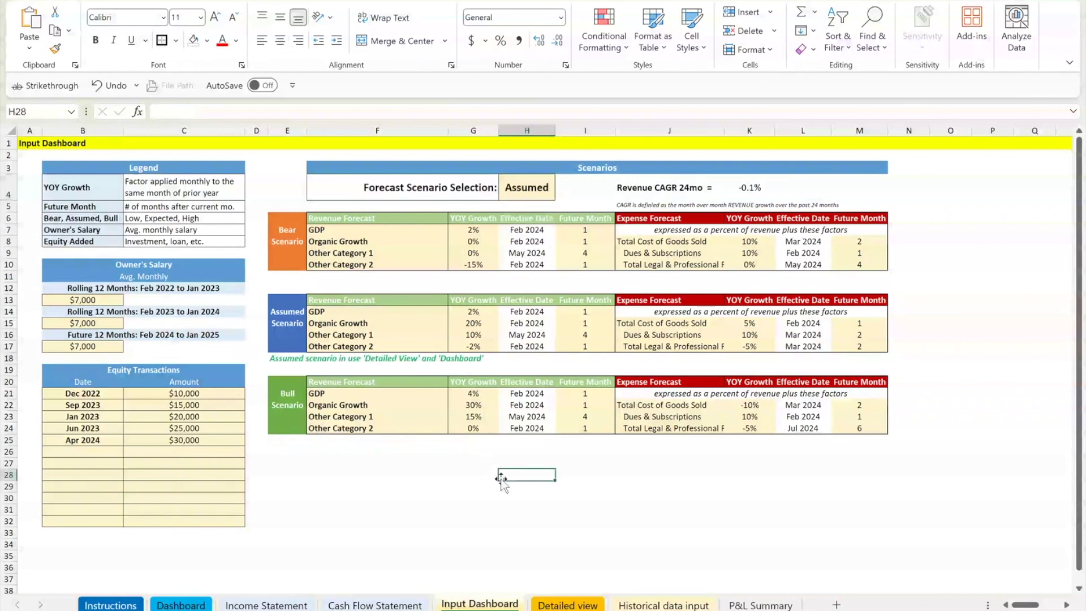
pyautogui.click(583, 606)
pyautogui.moveTo(664, 237); pyautogui.dragTo(874, 237)
pyautogui.click(204, 606)
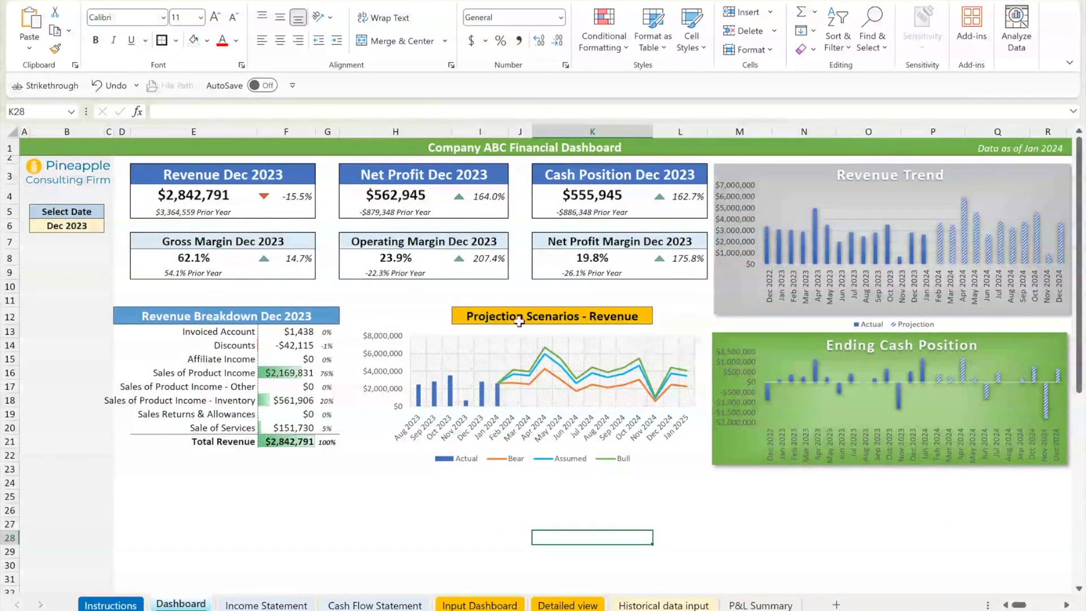
pyautogui.press('Up')
pyautogui.press('Up')
pyautogui.press('Up')
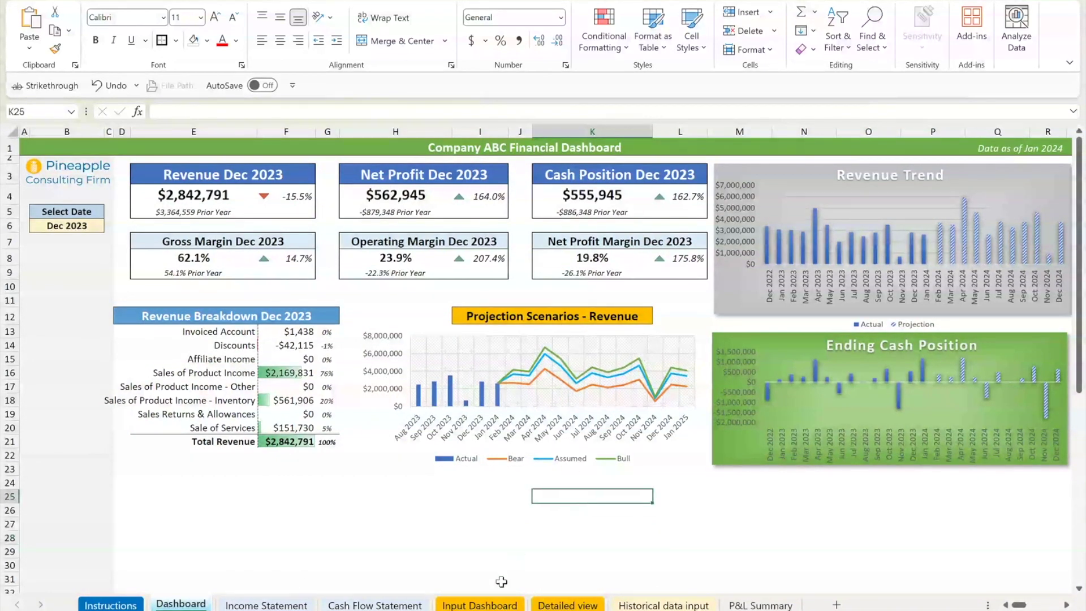
pyautogui.click(501, 604)
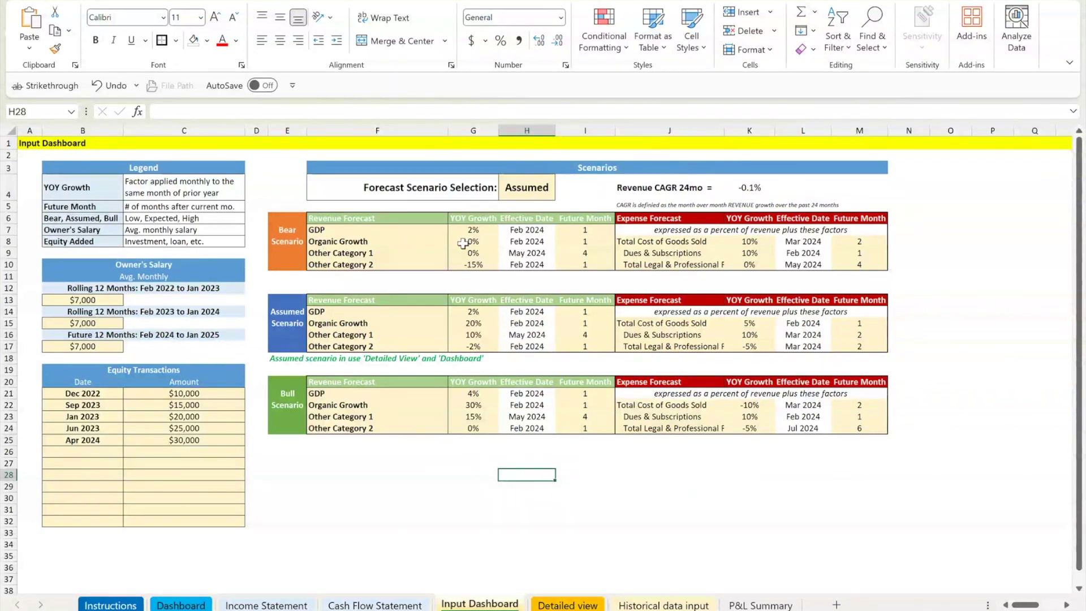
pyautogui.click(612, 462)
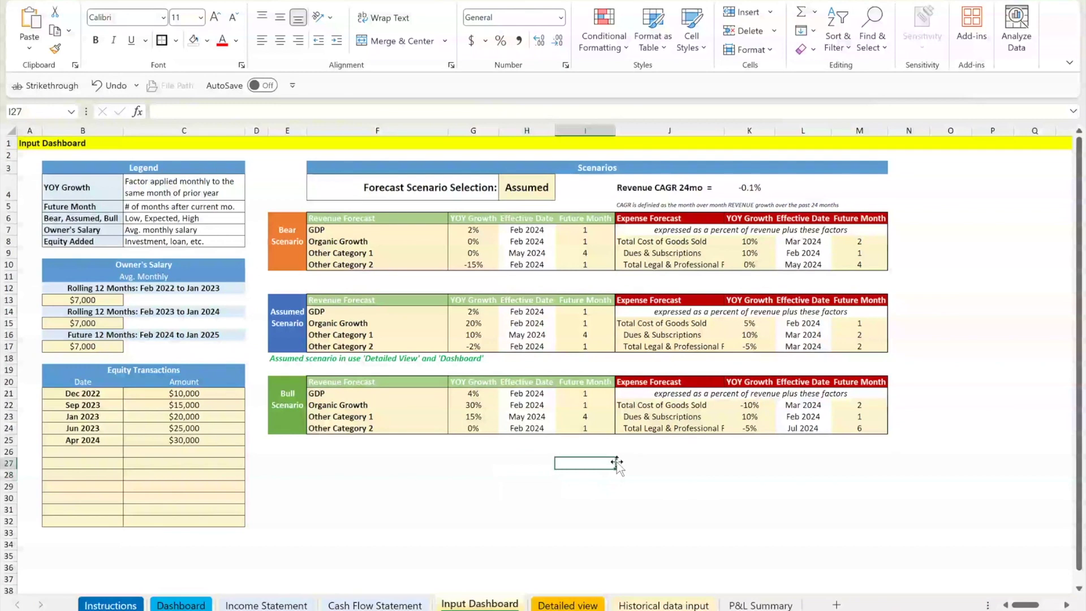
pyautogui.hotkey('ctrl', 'pageup')
pyautogui.hotkey('ctrl', 'pageup')
pyautogui.hotkey('ctrl', 'pageup')
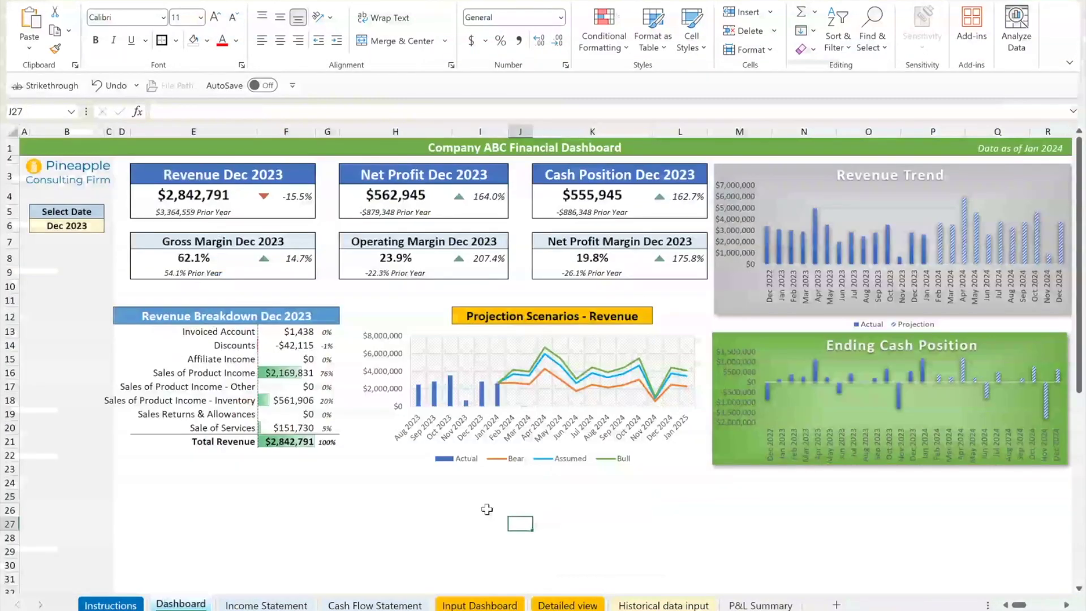
# - Switch the dashboard's Select Date cell B6 to Jan 2024 using its dropdown list
pyautogui.click(487, 509)
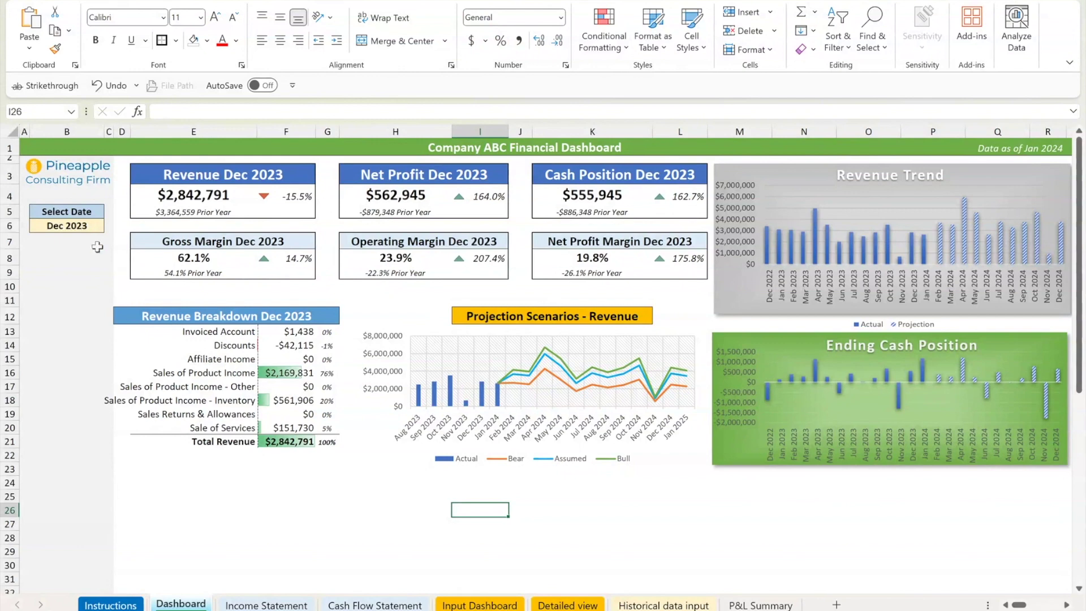
pyautogui.click(75, 226)
pyautogui.click(111, 226)
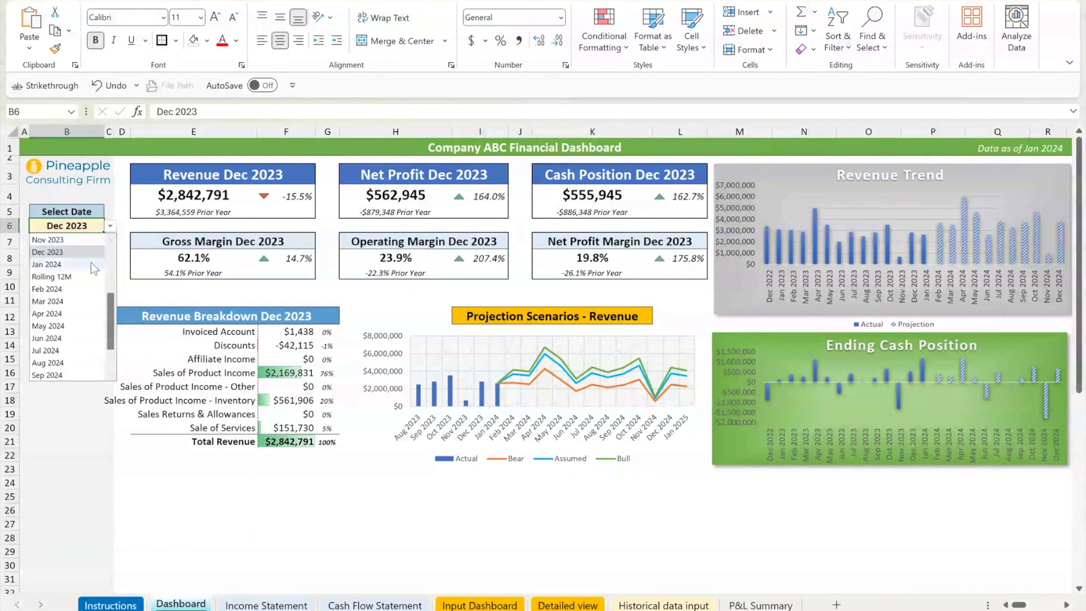
pyautogui.click(61, 252)
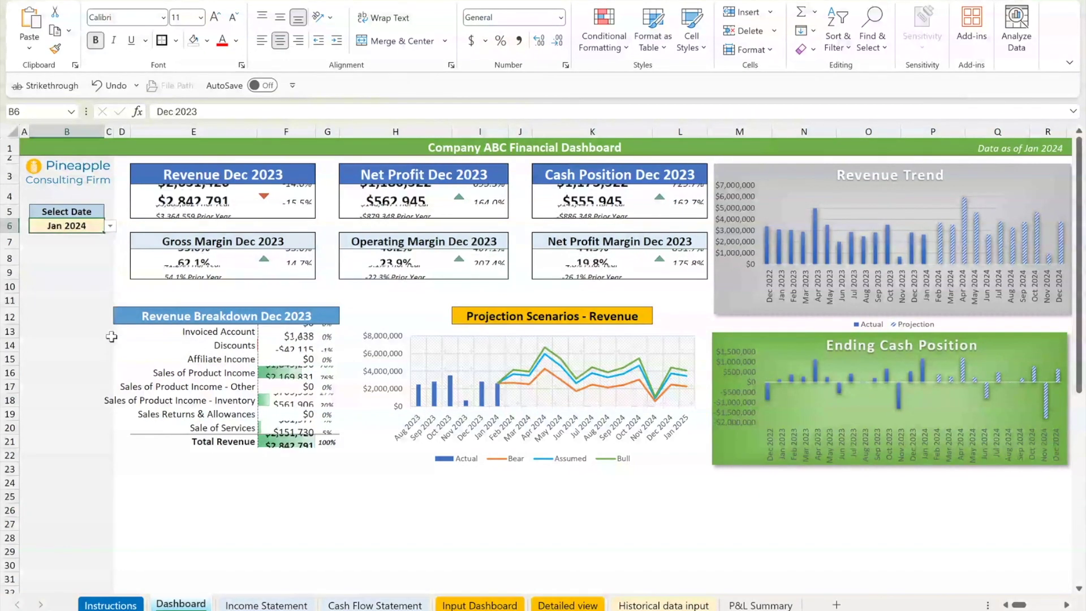
pyautogui.click(321, 533)
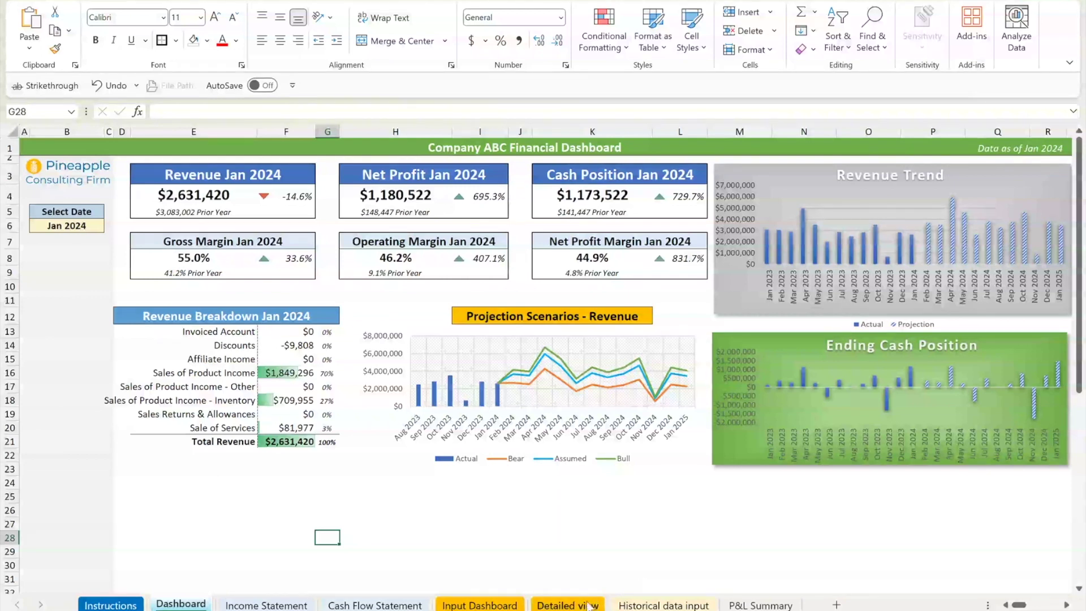
pyautogui.click(567, 604)
# - On the Detailed view sheet, collapse the individual expense rows 18–63 to category totals
pyautogui.click(376, 247)
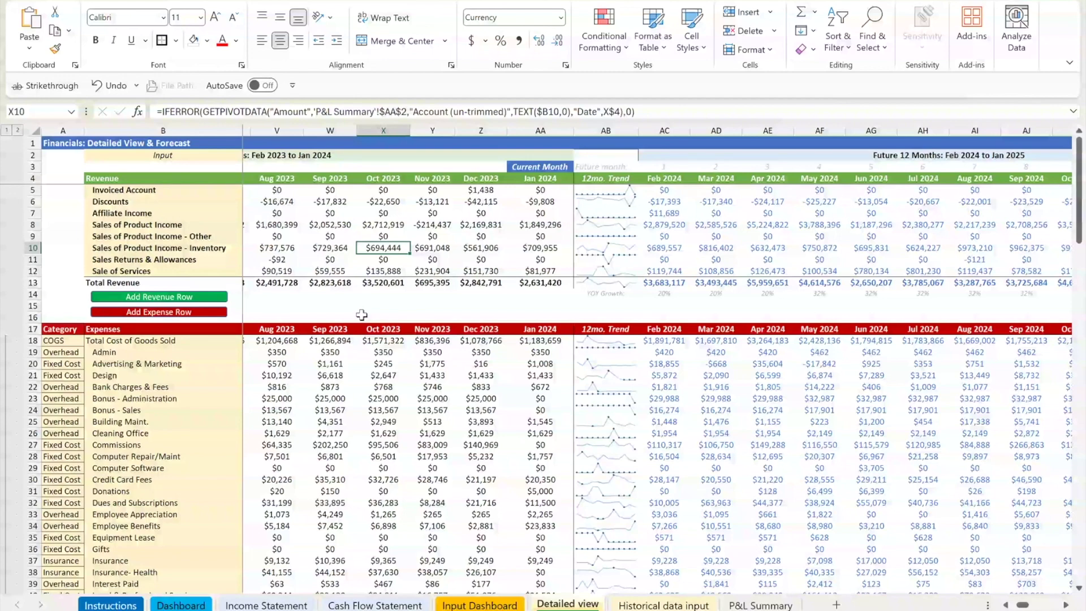
pyautogui.scroll(-5, 311, 343)
pyautogui.scroll(-6, 311, 343)
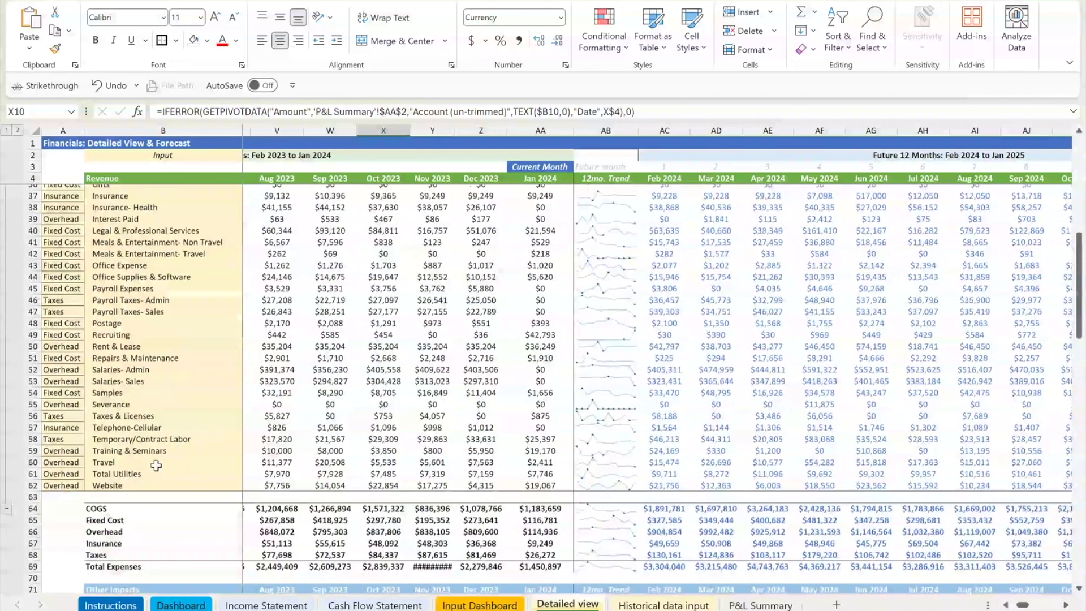
pyautogui.scroll(-4, 156, 465)
pyautogui.click(7, 353)
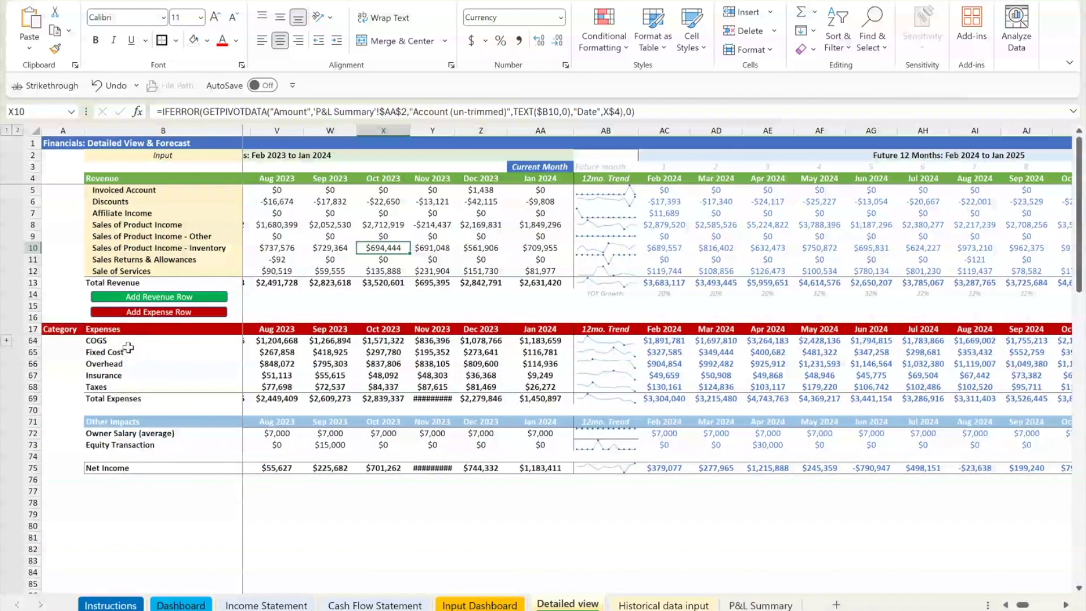
# - Autofit column Y so its hidden expense values display
pyautogui.moveTo(147, 342); pyautogui.dragTo(160, 385)
pyautogui.click(317, 378)
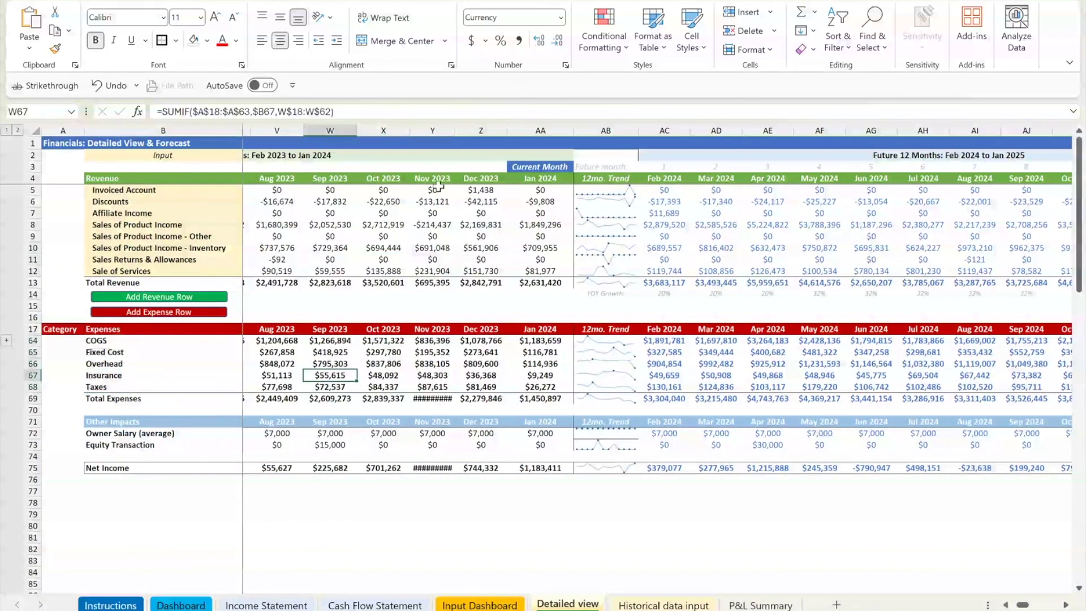
pyautogui.doubleClick(457, 130)
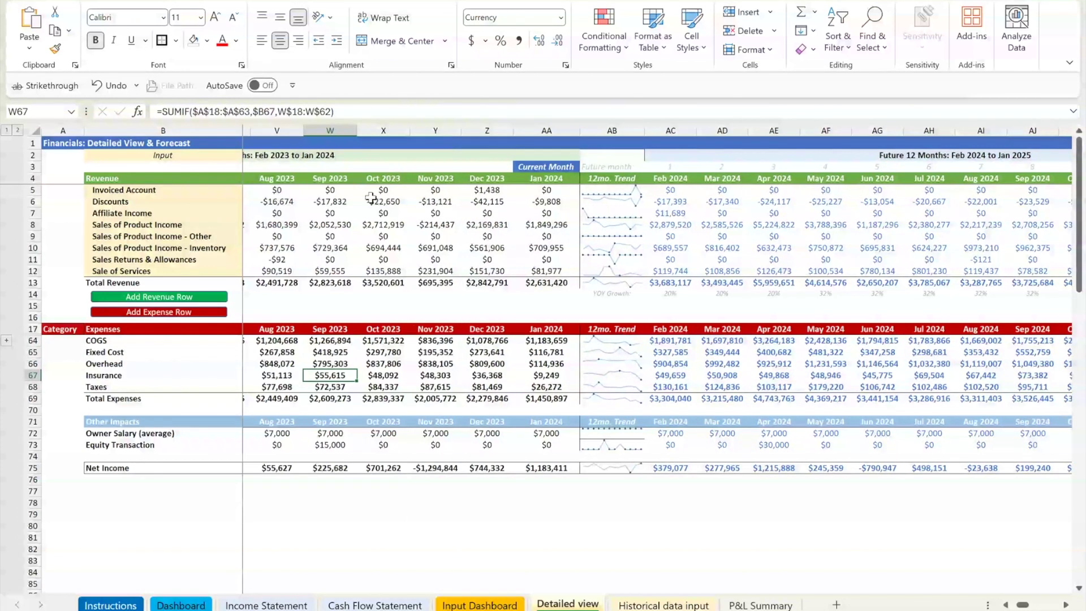
# - Review Dec 2023 revenue and expense totals, owner salary formulas, and Mar–Jun 2024 projected expenses
pyautogui.moveTo(486, 190); pyautogui.dragTo(485, 271)
pyautogui.moveTo(487, 352); pyautogui.dragTo(485, 367)
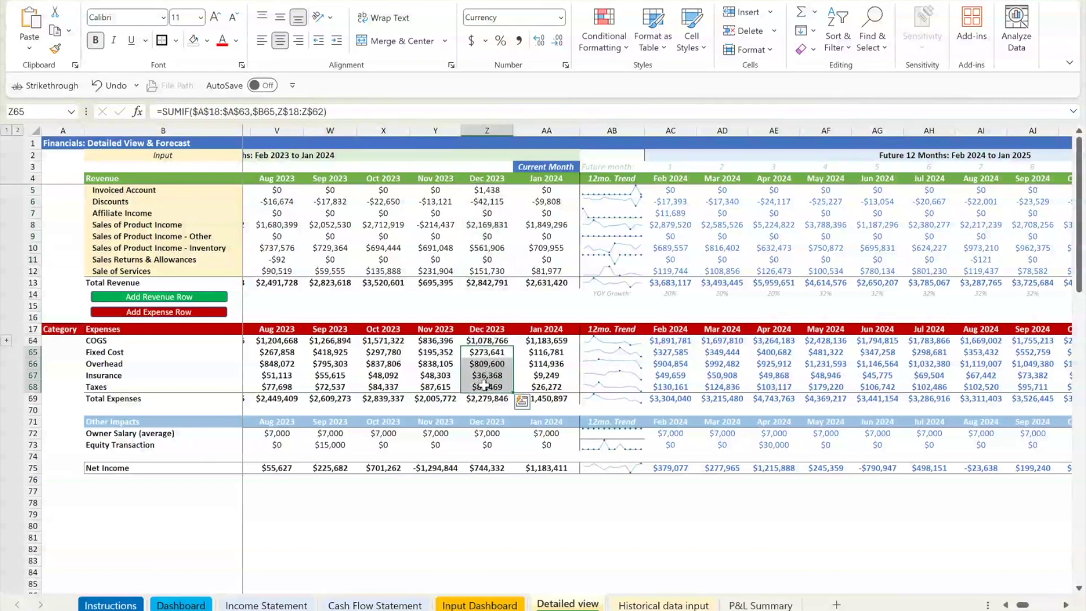
pyautogui.click(425, 433)
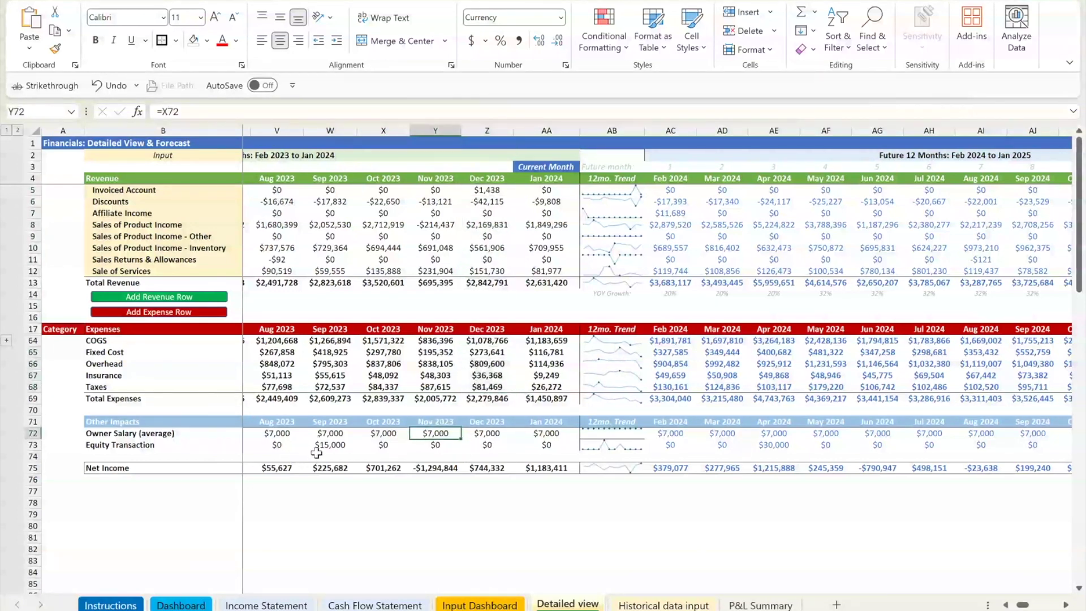
pyautogui.click(327, 436)
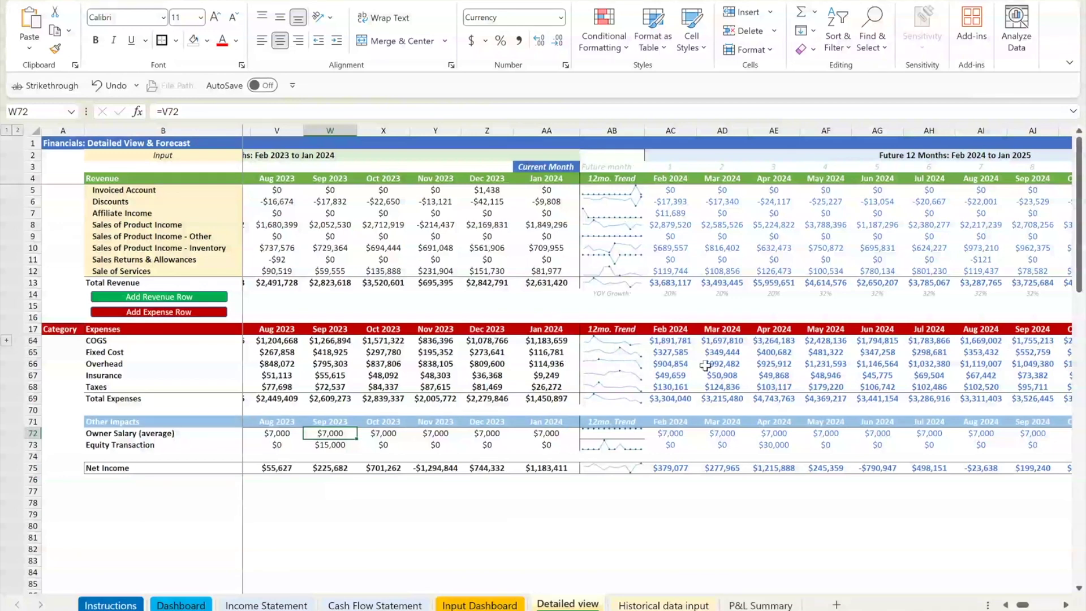
pyautogui.moveTo(706, 365); pyautogui.dragTo(877, 345)
pyautogui.click(598, 503)
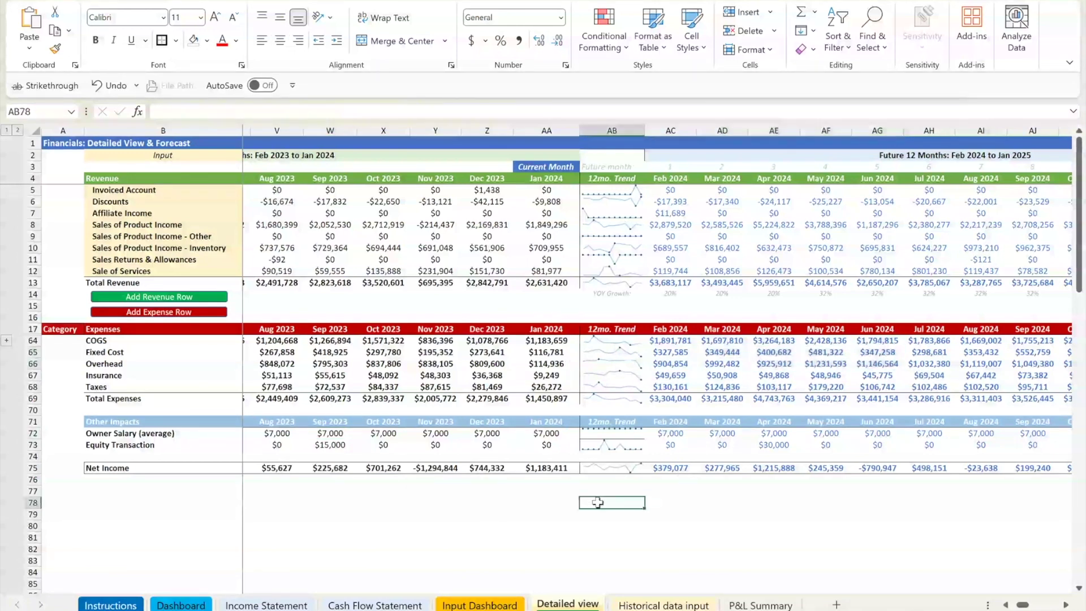
pyautogui.click(192, 605)
# - Scroll right to the Dashboard's helper area and review the month lookup tables and current-year formula in BA3
pyautogui.click(756, 524)
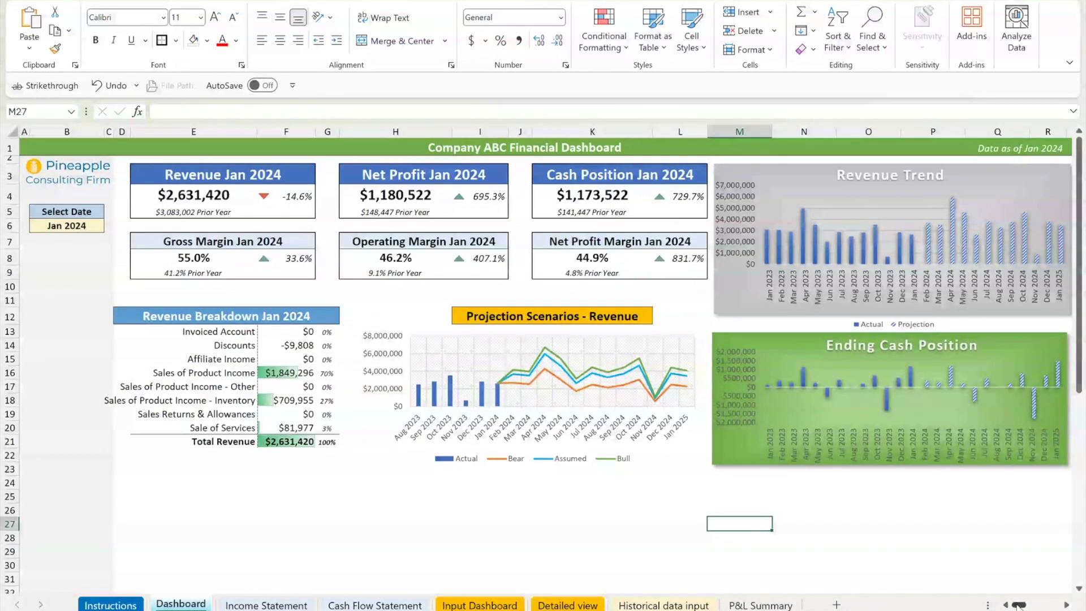
pyautogui.moveTo(1018, 604); pyautogui.dragTo(1048, 604)
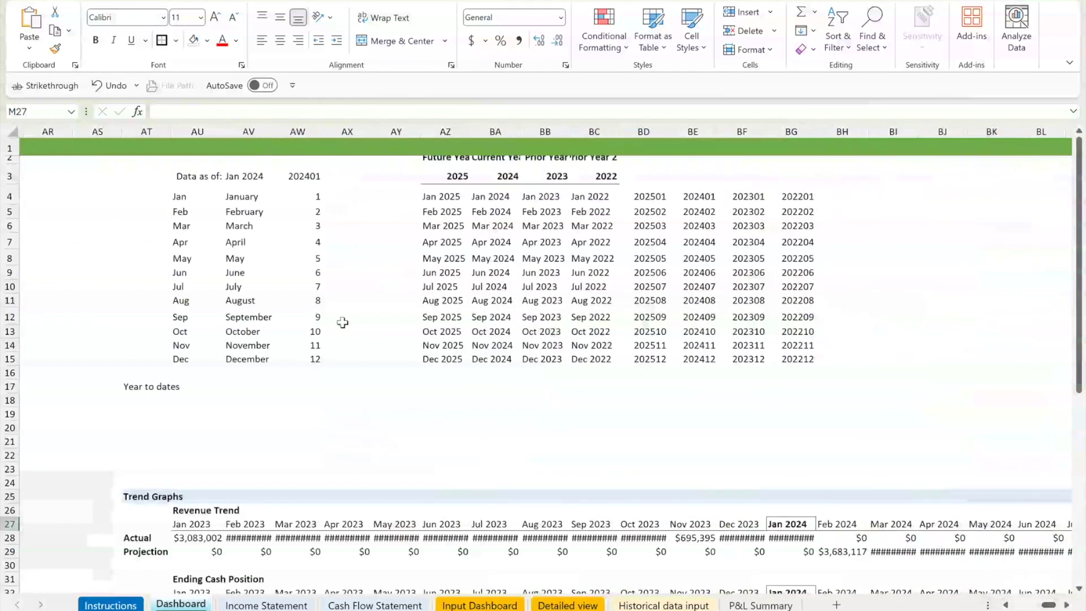
pyautogui.moveTo(179, 196); pyautogui.dragTo(311, 356)
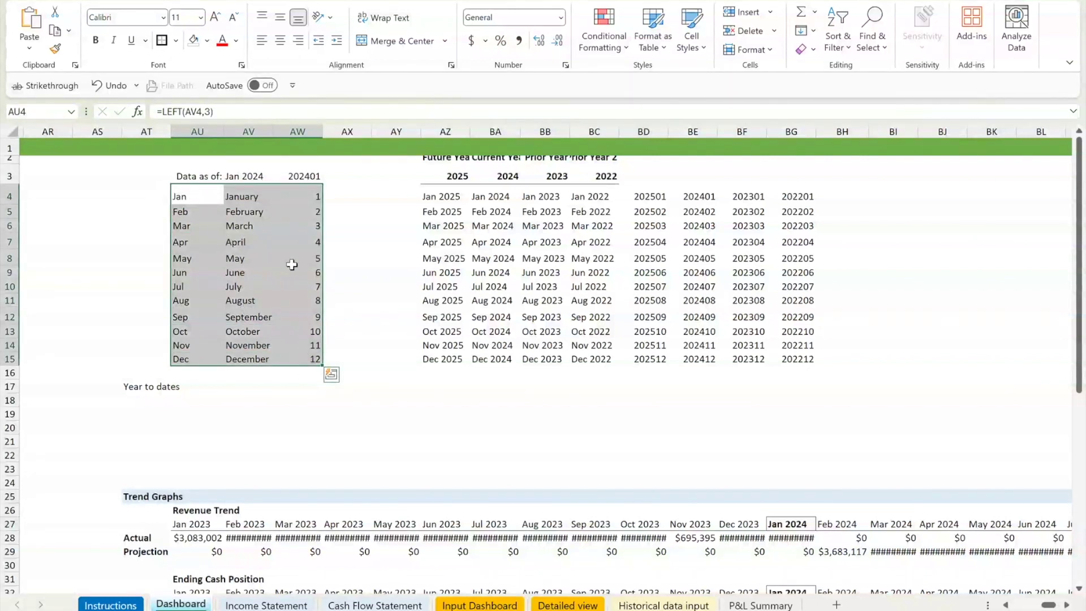
pyautogui.click(482, 157)
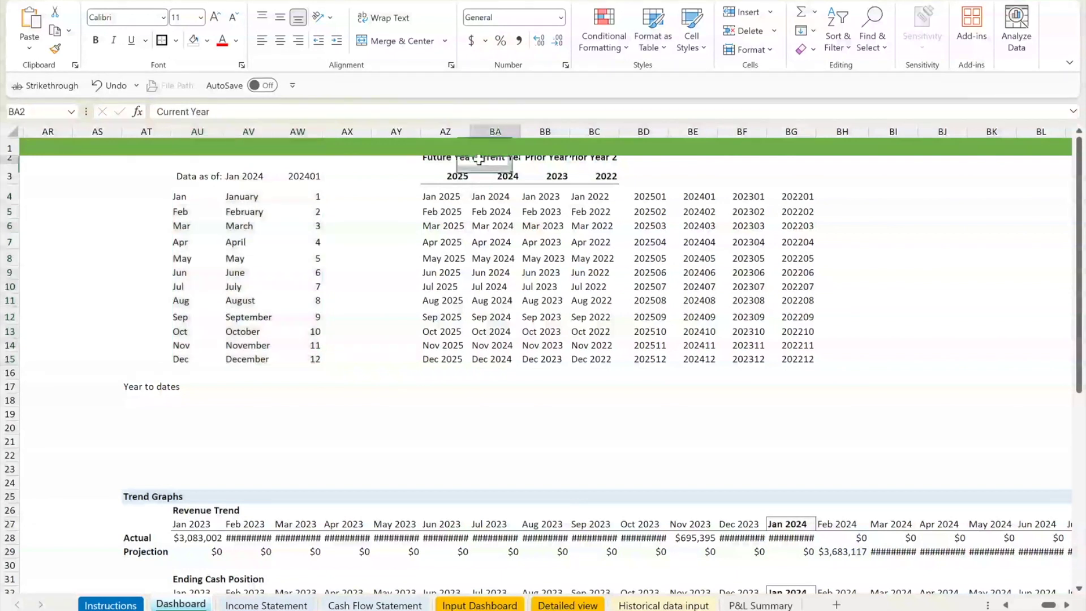
pyautogui.click(505, 177)
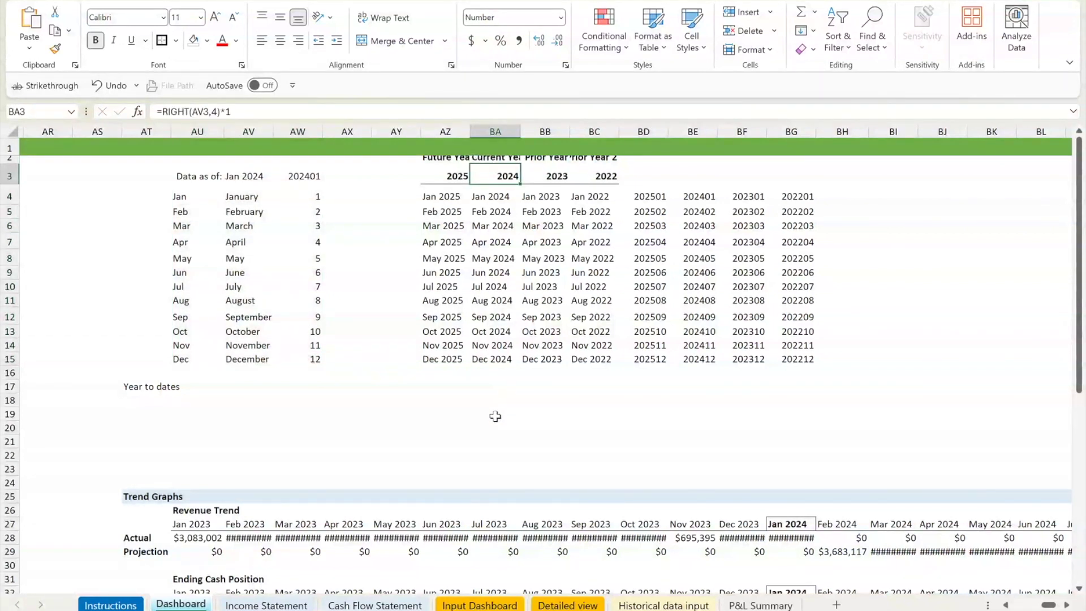
pyautogui.moveTo(441, 198); pyautogui.dragTo(597, 357)
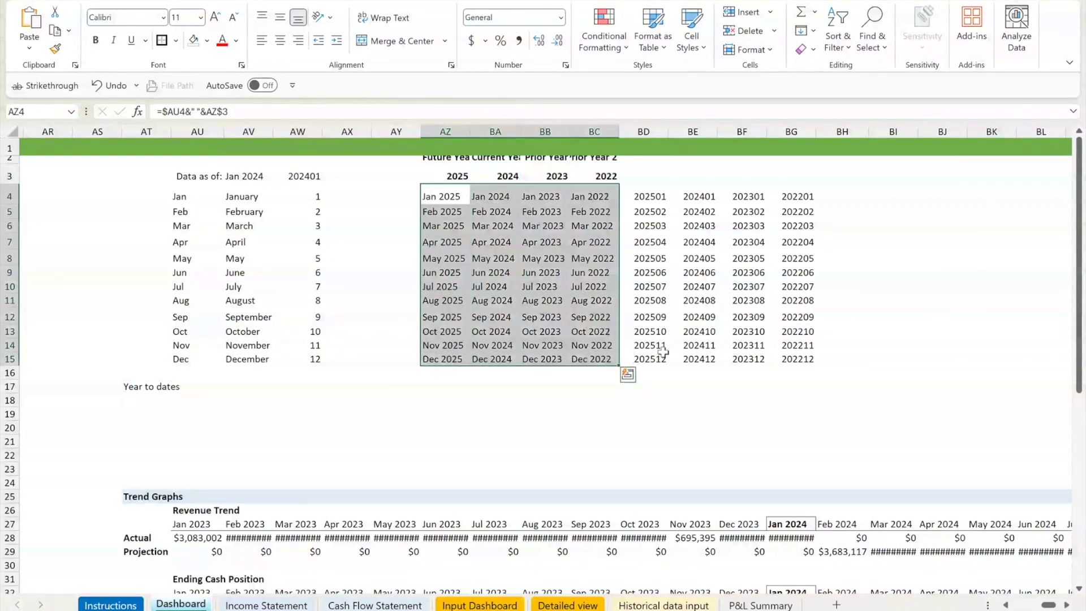
# - Scroll down to the Trend Graphs data rows and select their heading
pyautogui.moveTo(790, 338); pyautogui.dragTo(795, 359)
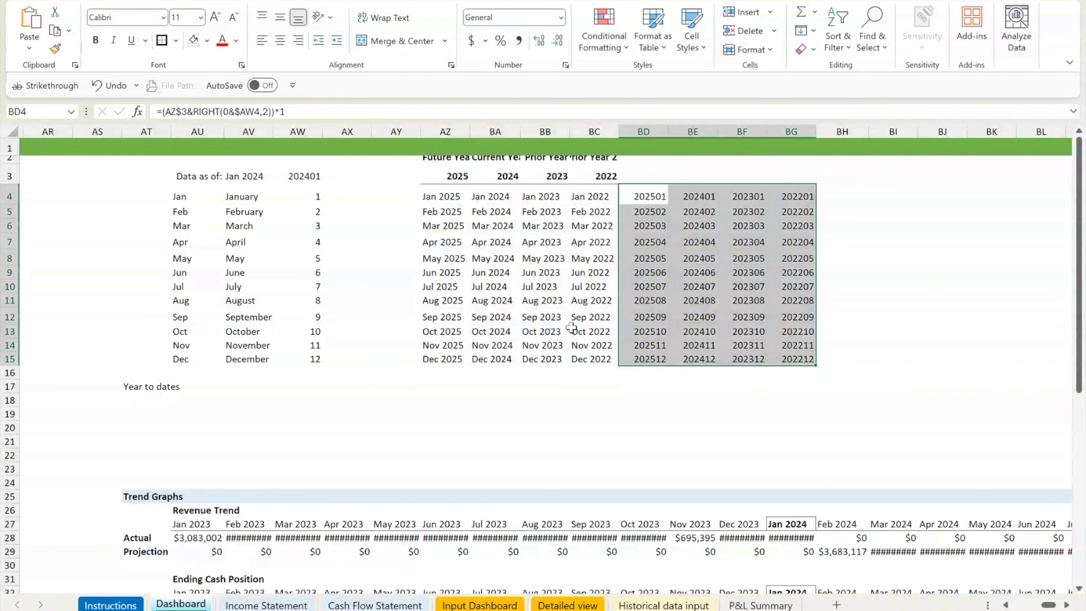
pyautogui.scroll(-2, 562, 338)
pyautogui.scroll(-4, 562, 338)
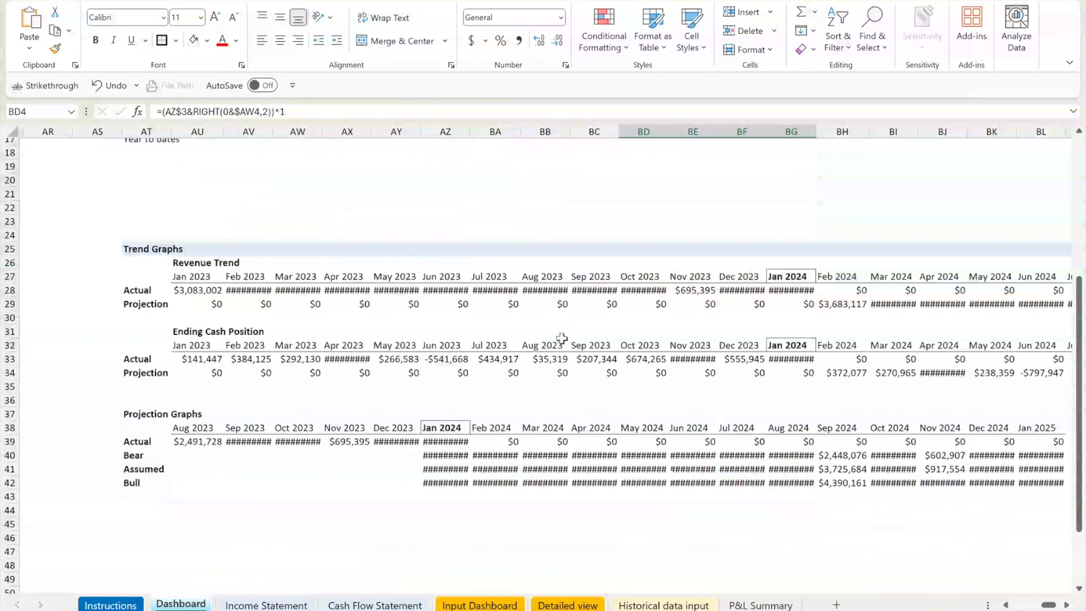
pyautogui.click(148, 249)
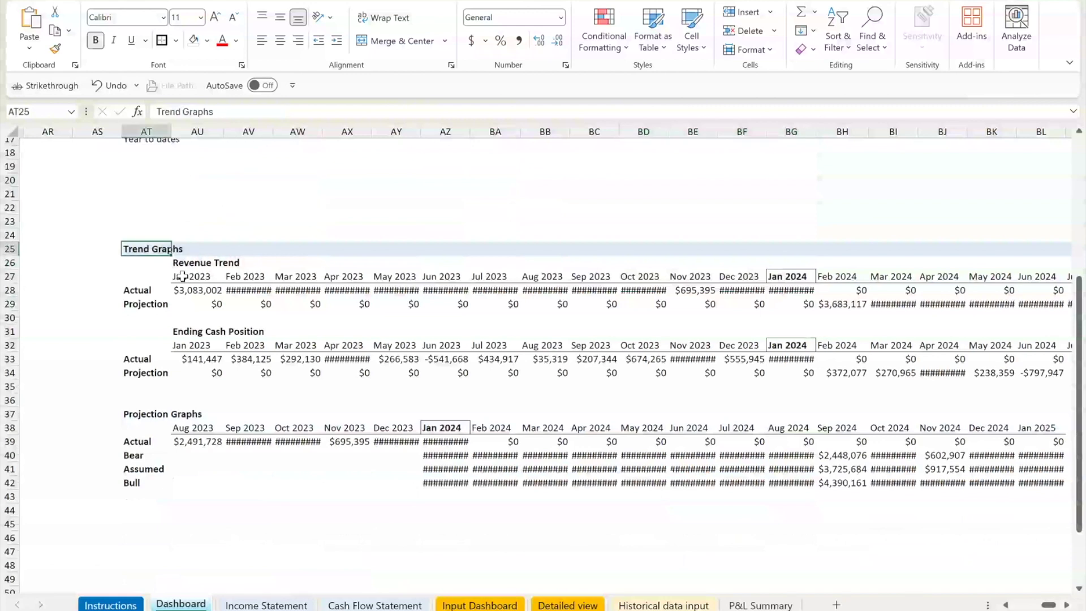
# - Review the Revenue Trend block's month lookup formula and its Actual and Projection revenue rows
pyautogui.moveTo(184, 276); pyautogui.dragTo(774, 305)
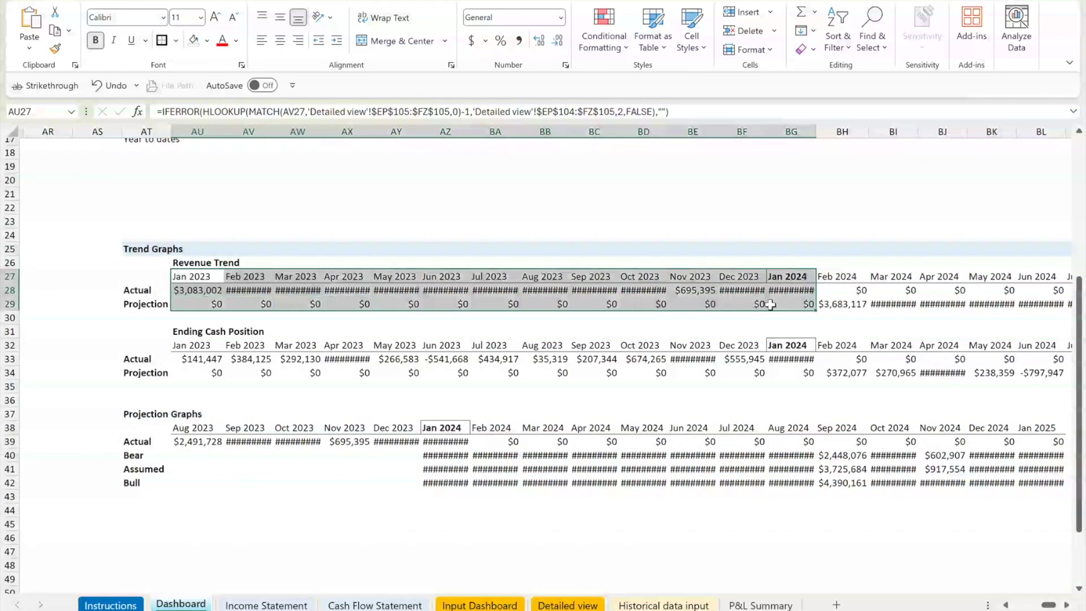
pyautogui.click(329, 110)
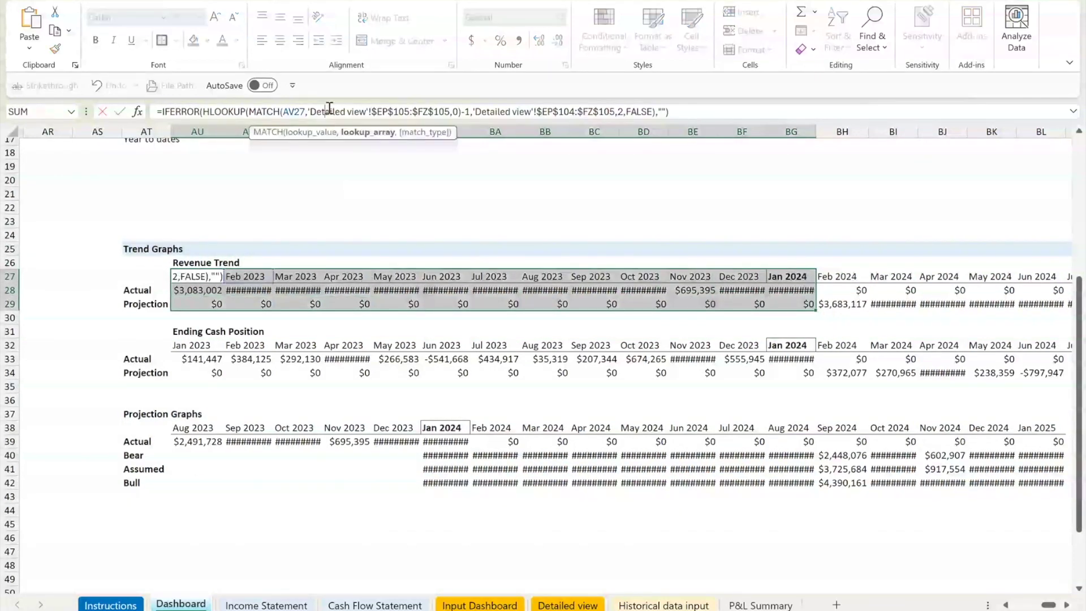
pyautogui.click(359, 208)
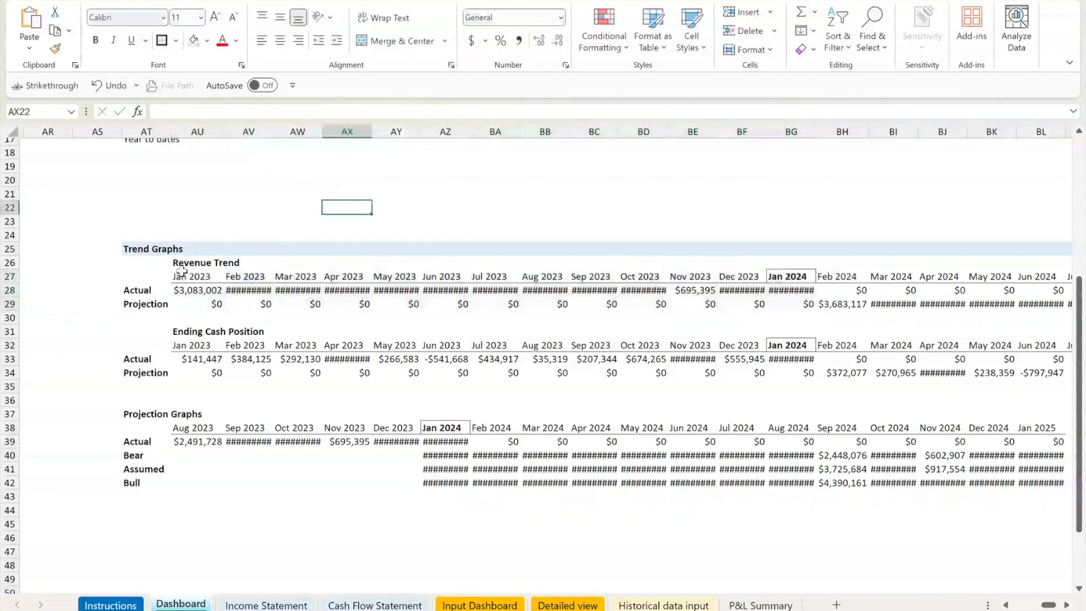
pyautogui.moveTo(149, 290); pyautogui.dragTo(475, 298)
pyautogui.click(475, 298)
pyautogui.moveTo(148, 306); pyautogui.dragTo(649, 316)
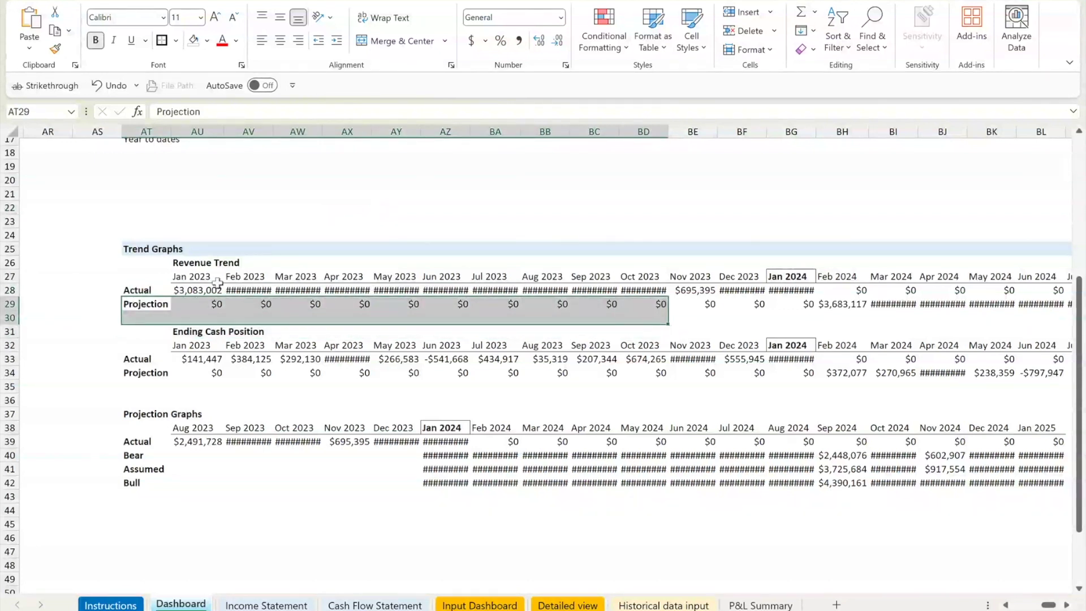
# - Check the Jan 2024 actual and Feb 2024 projected revenue formulas, then scroll back to the dashboard
pyautogui.moveTo(206, 276); pyautogui.dragTo(1013, 274)
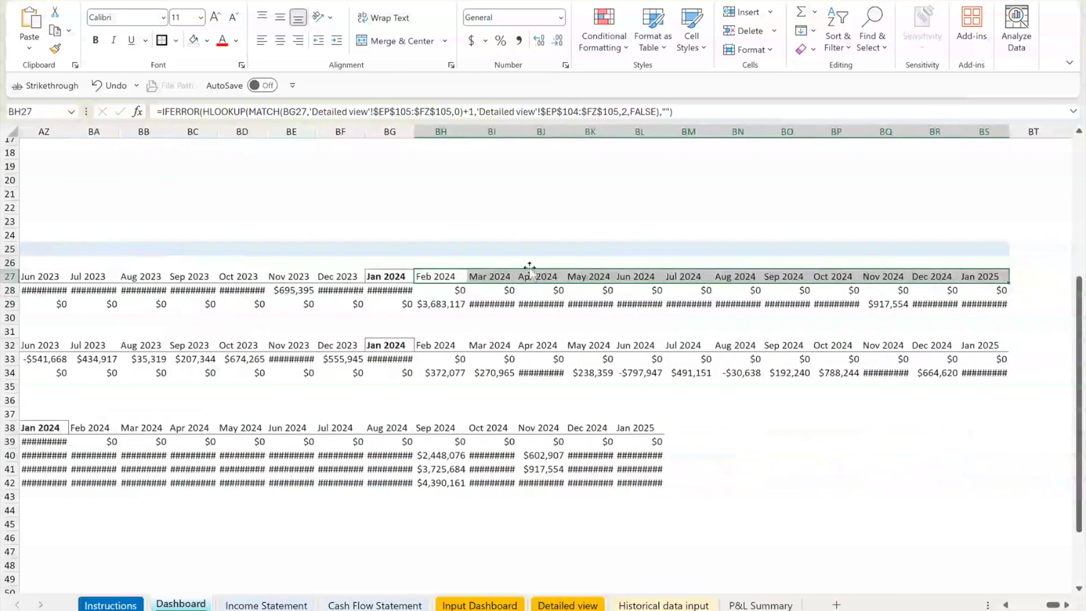
pyautogui.click(407, 289)
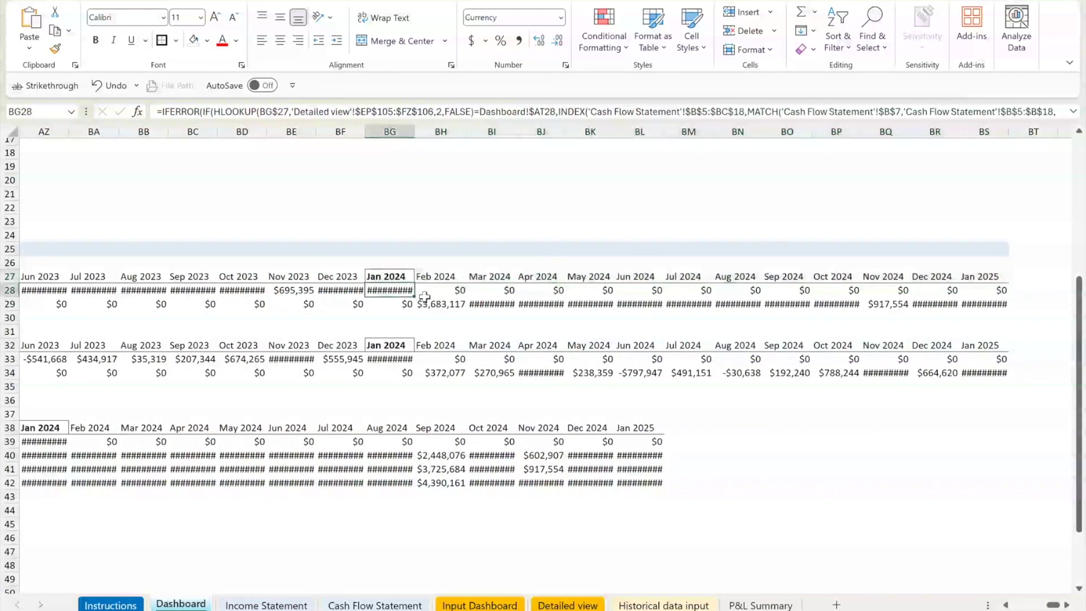
pyautogui.click(435, 304)
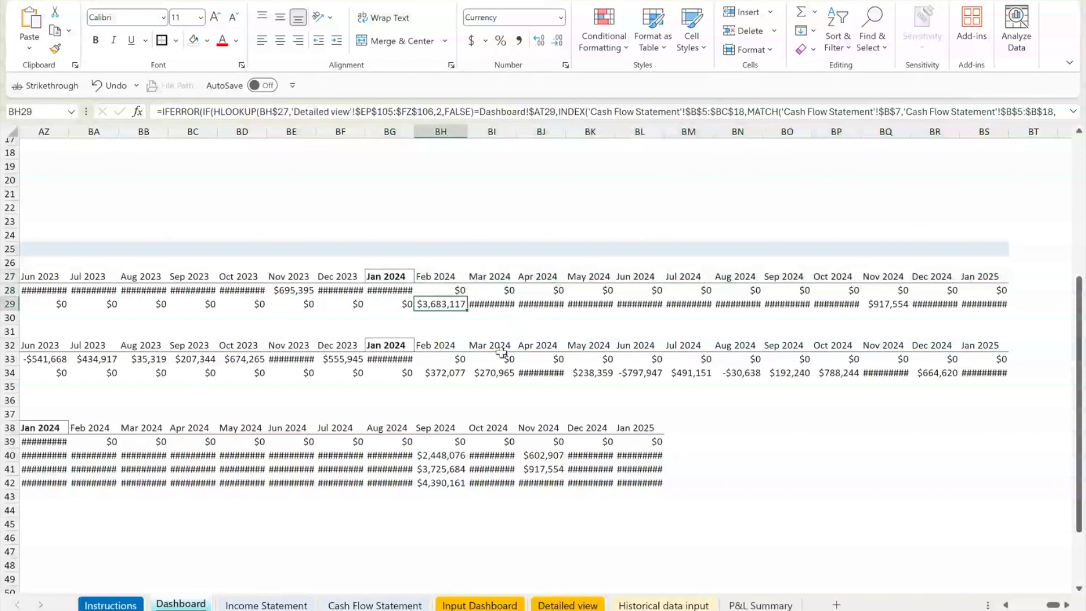
pyautogui.moveTo(1052, 605); pyautogui.dragTo(1018, 605)
pyautogui.scroll(5, 971, 503)
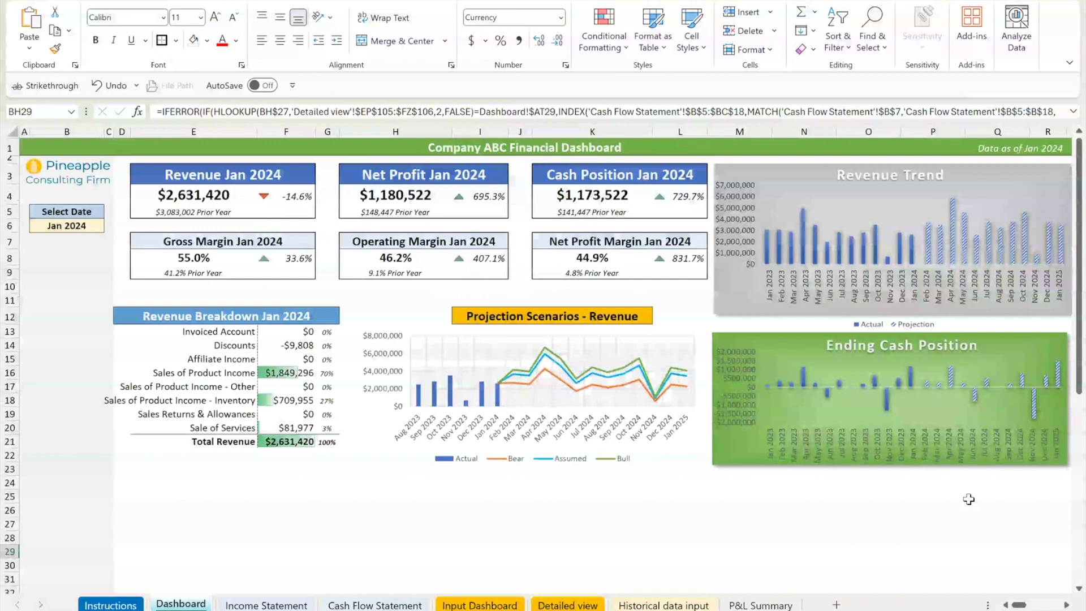
pyautogui.click(725, 286)
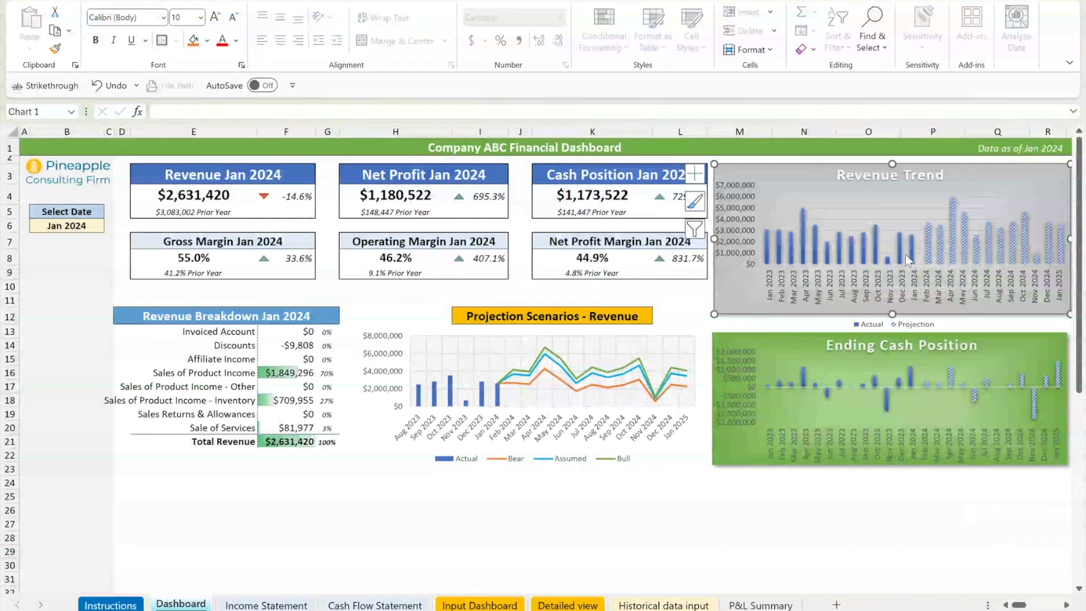
pyautogui.moveTo(913, 258)
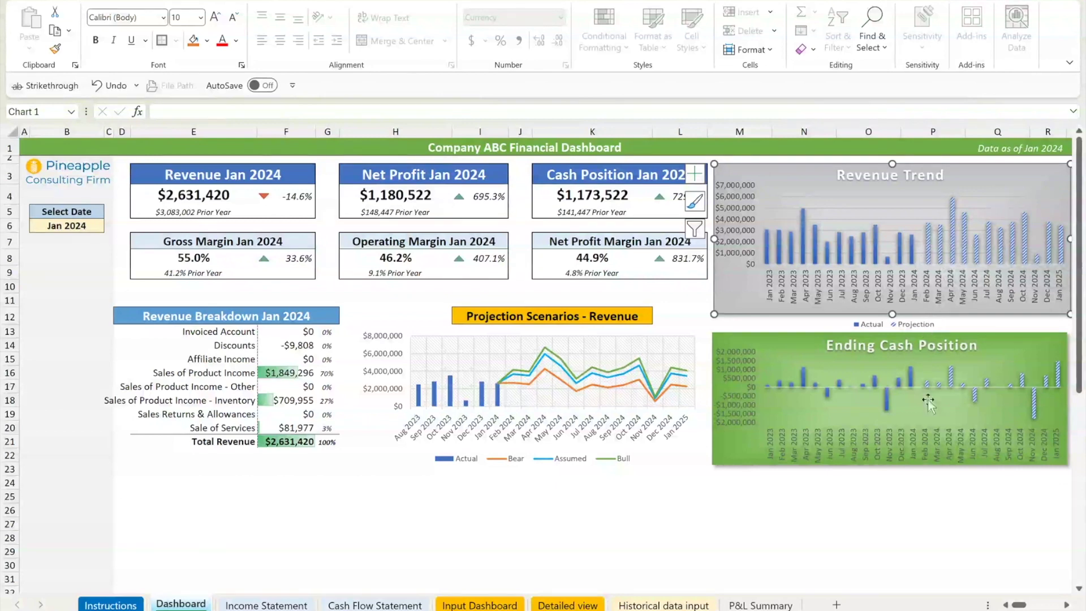
pyautogui.click(813, 523)
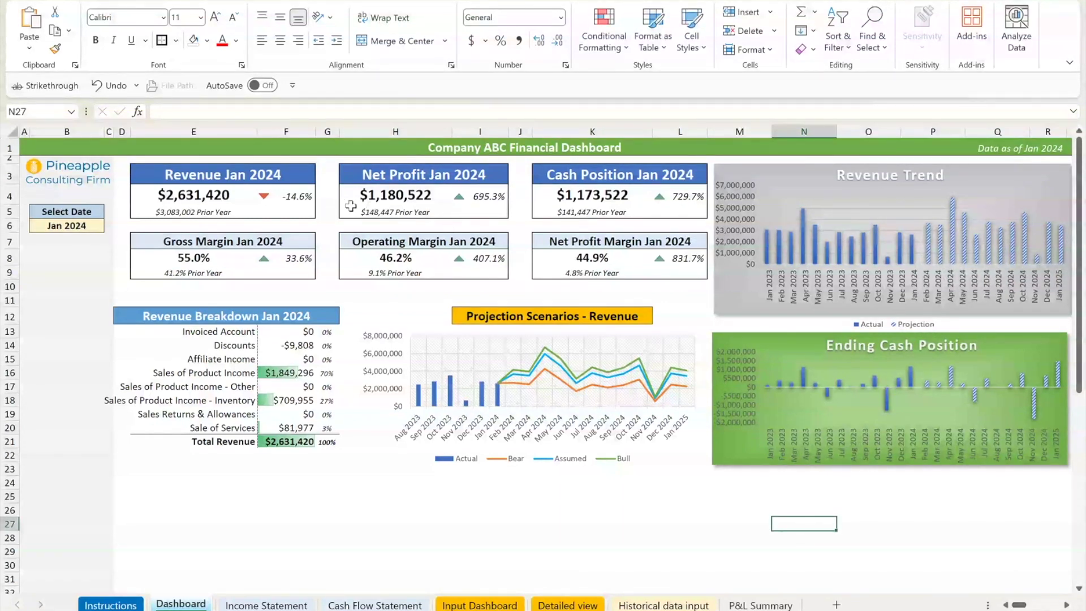
pyautogui.click(549, 604)
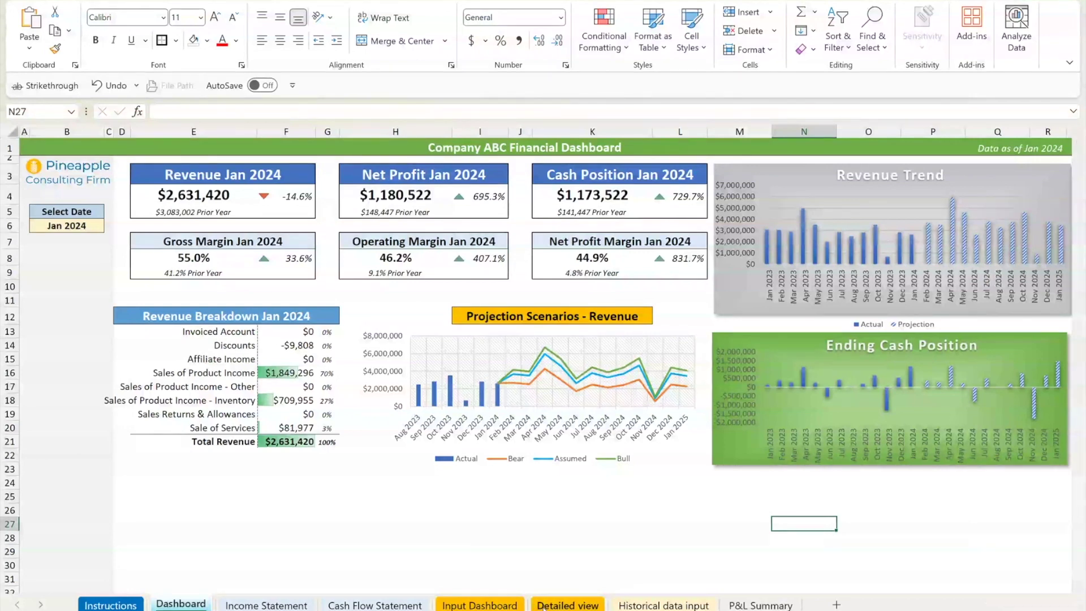
pyautogui.moveTo(348, 190); pyautogui.dragTo(452, 283)
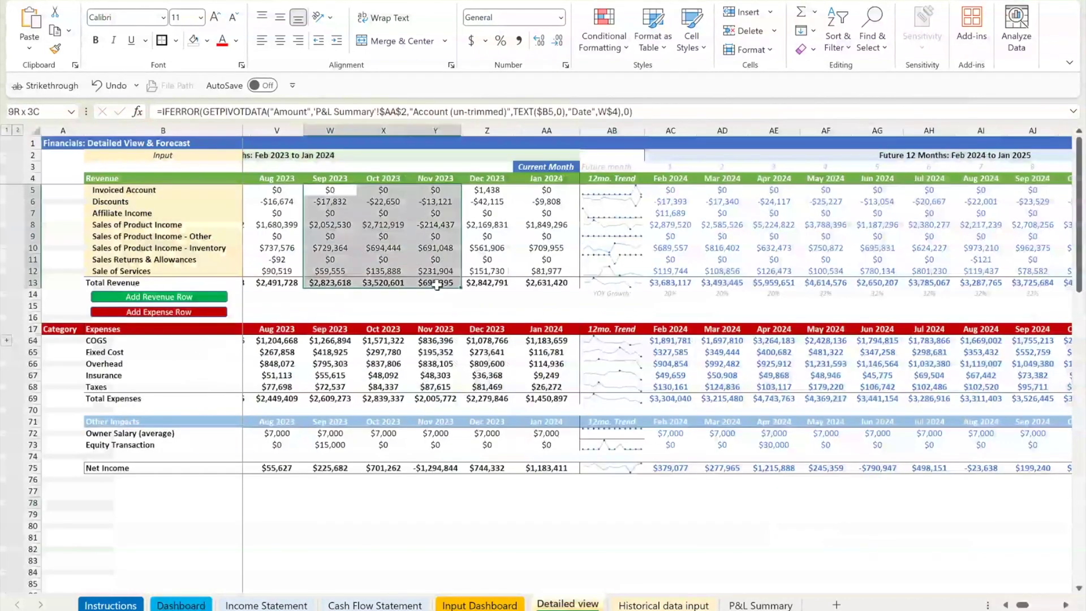
pyautogui.click(193, 604)
pyautogui.click(621, 509)
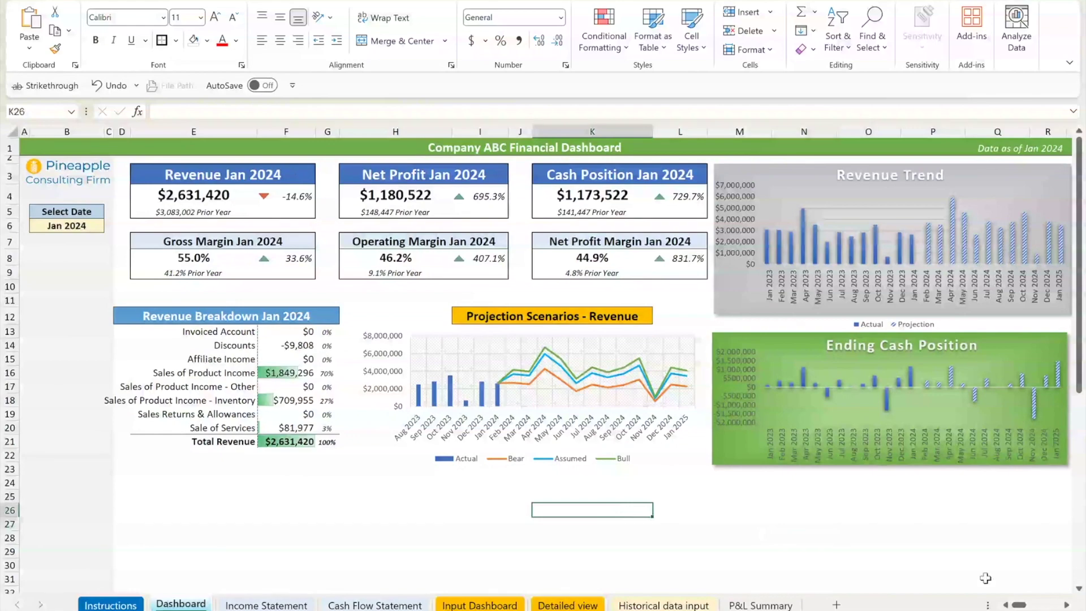
pyautogui.moveTo(1023, 607); pyautogui.dragTo(1053, 606)
pyautogui.scroll(-6, 583, 446)
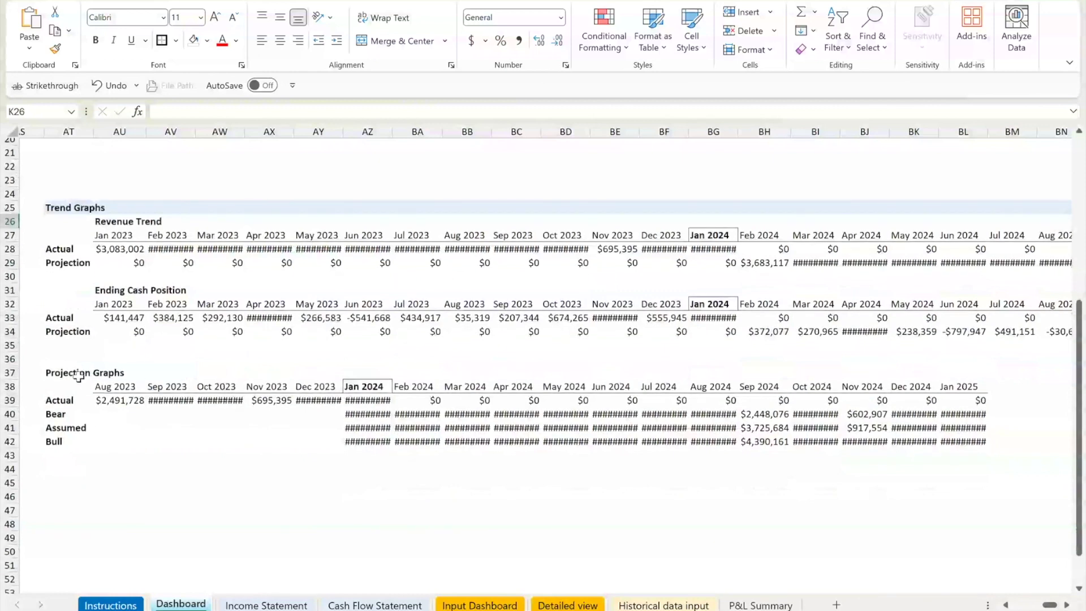
pyautogui.click(75, 372)
pyautogui.click(71, 400)
pyautogui.click(68, 427)
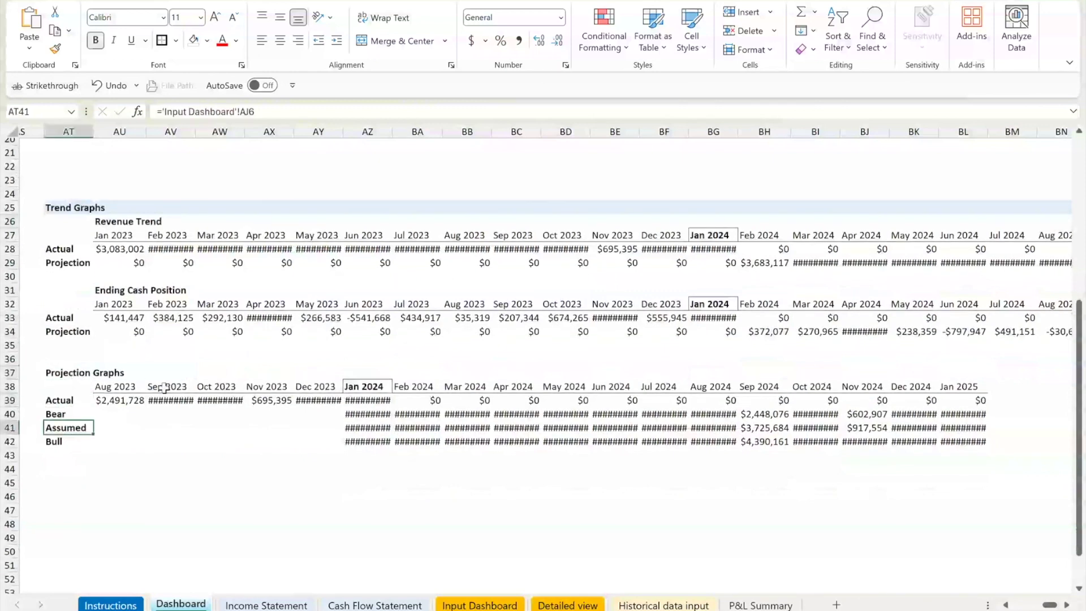
pyautogui.scroll(6, 446, 411)
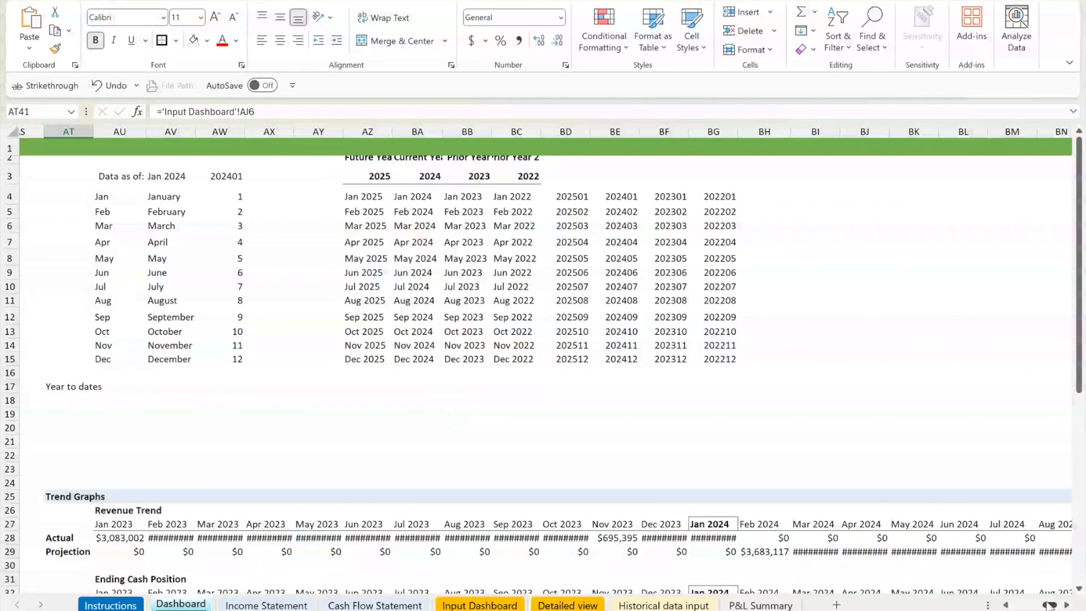
pyautogui.moveTo(1050, 605); pyautogui.dragTo(1019, 605)
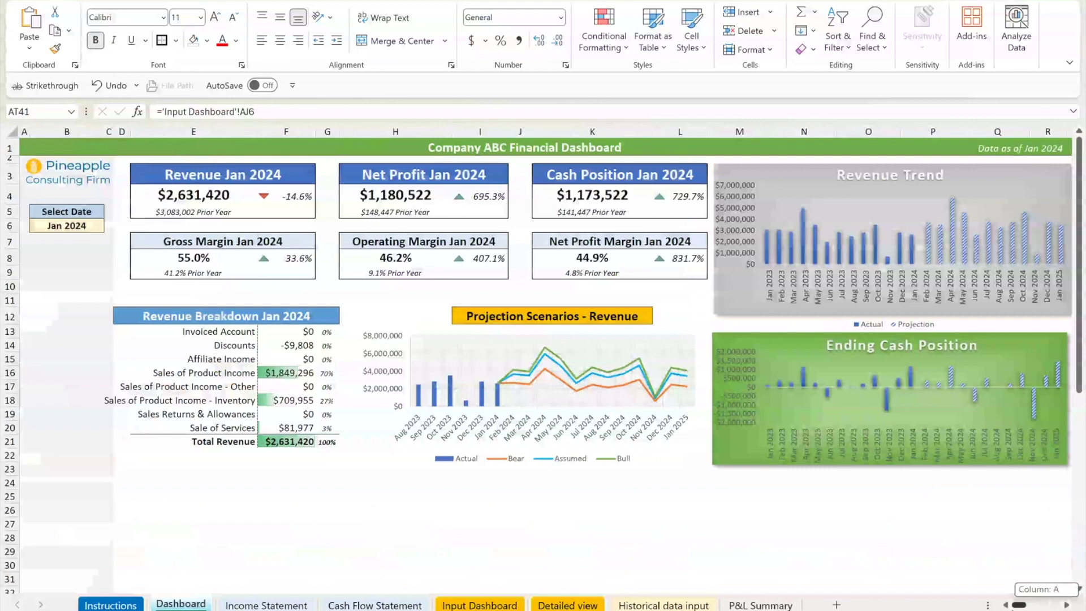
pyautogui.click(194, 194)
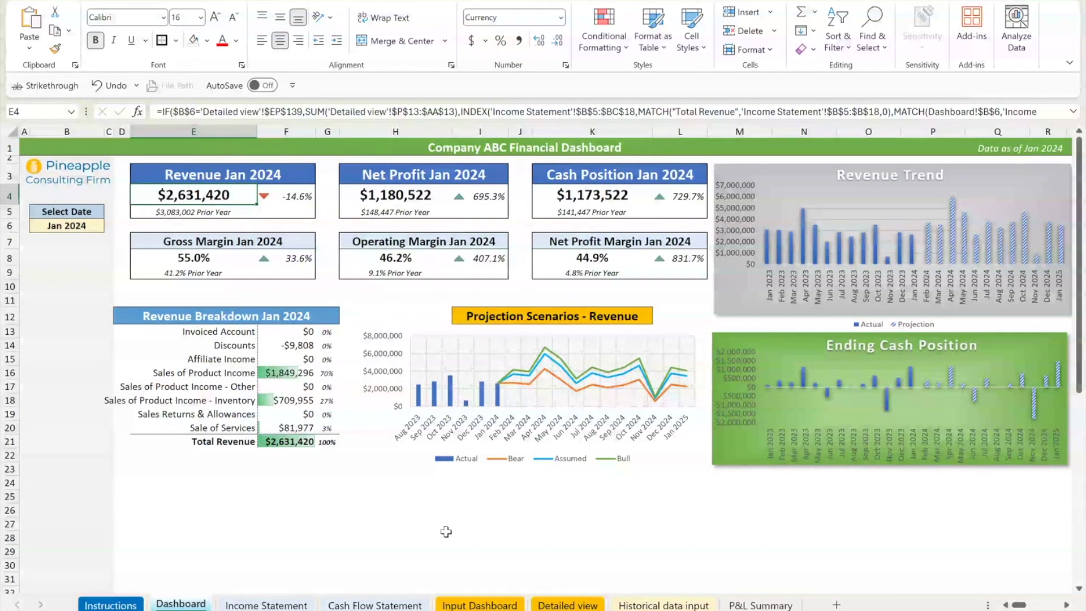
pyautogui.click(92, 224)
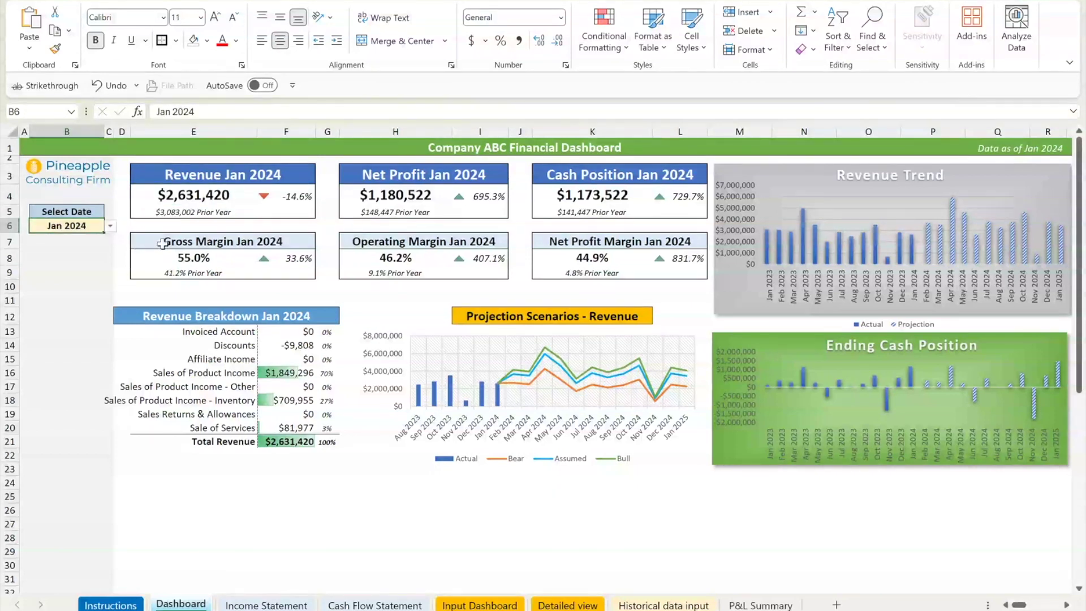
pyautogui.click(228, 214)
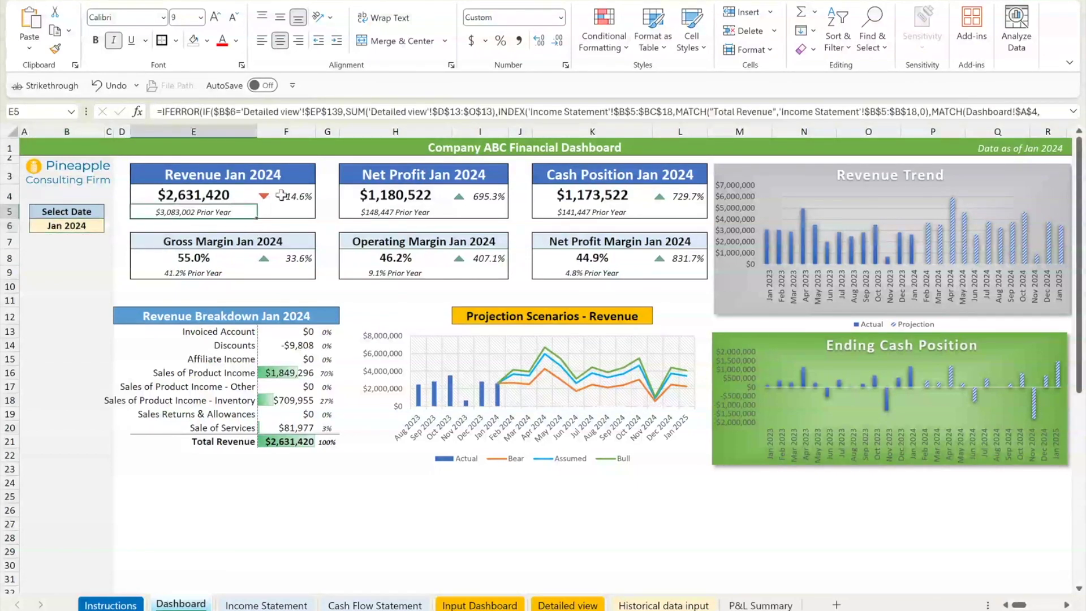
pyautogui.click(282, 195)
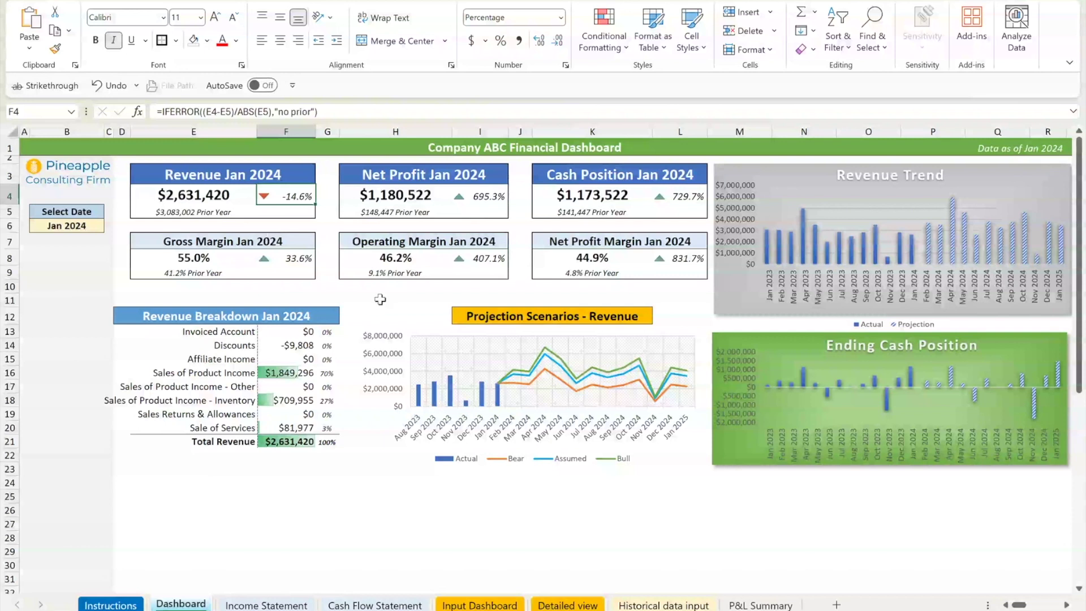
pyautogui.click(253, 331)
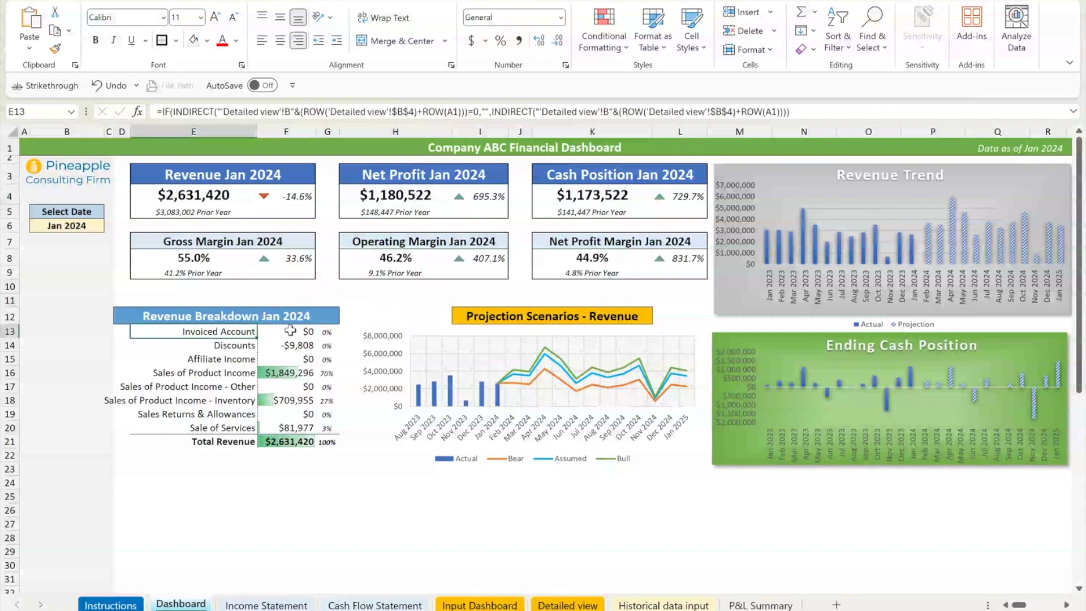
pyautogui.click(290, 331)
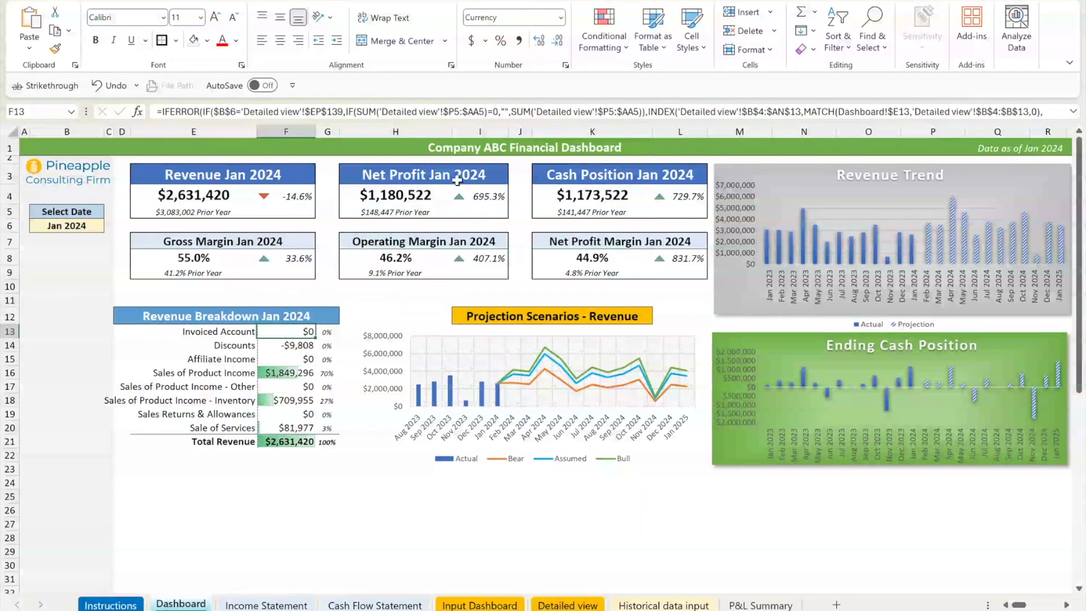
pyautogui.click(639, 521)
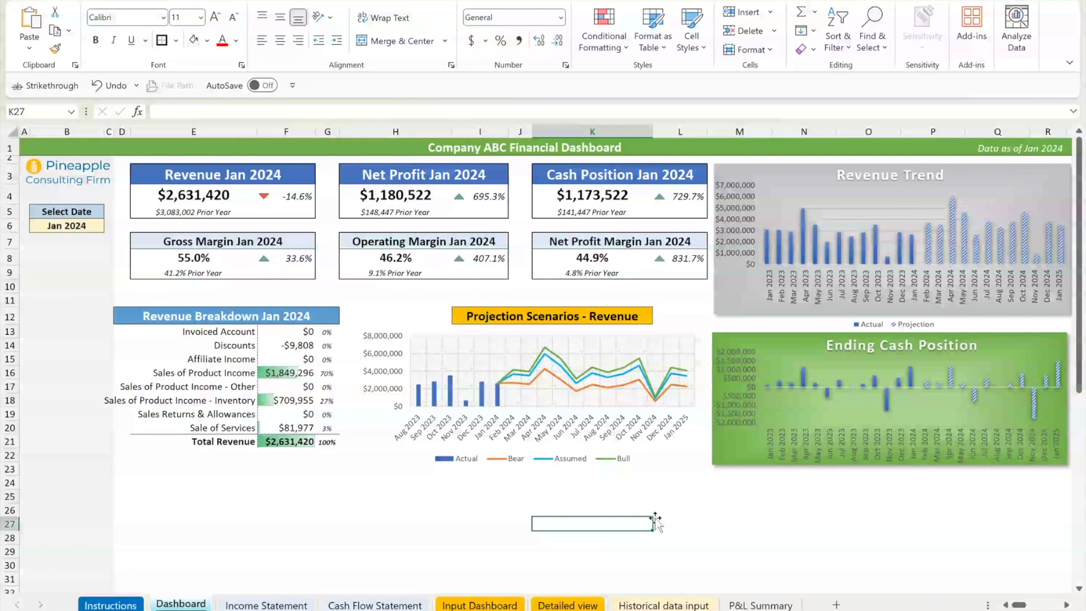
pyautogui.moveTo(181, 195); pyautogui.dragTo(394, 202)
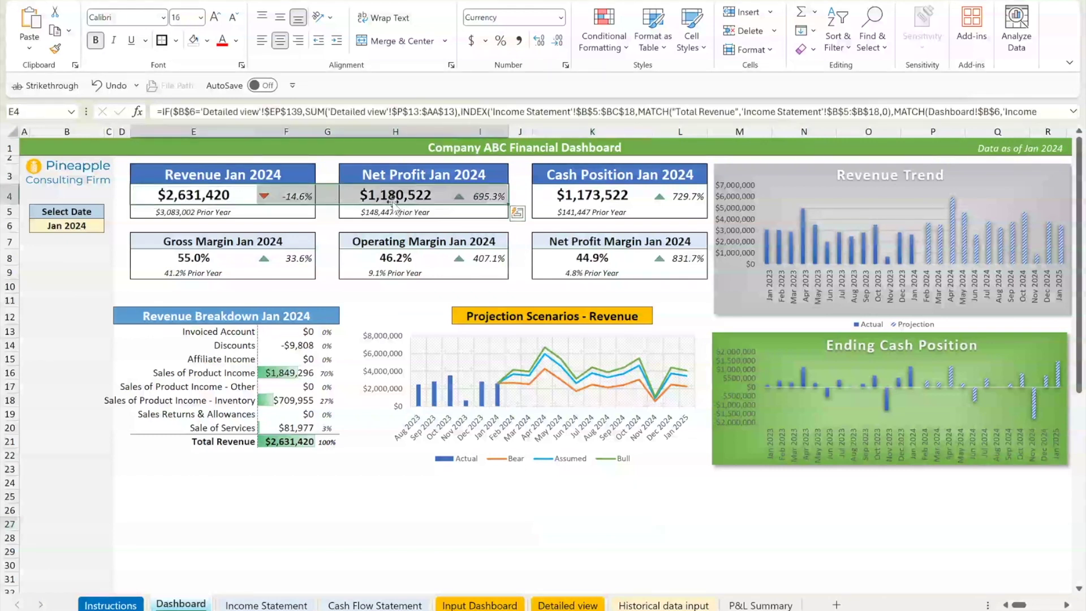
pyautogui.click(294, 195)
pyautogui.click(289, 258)
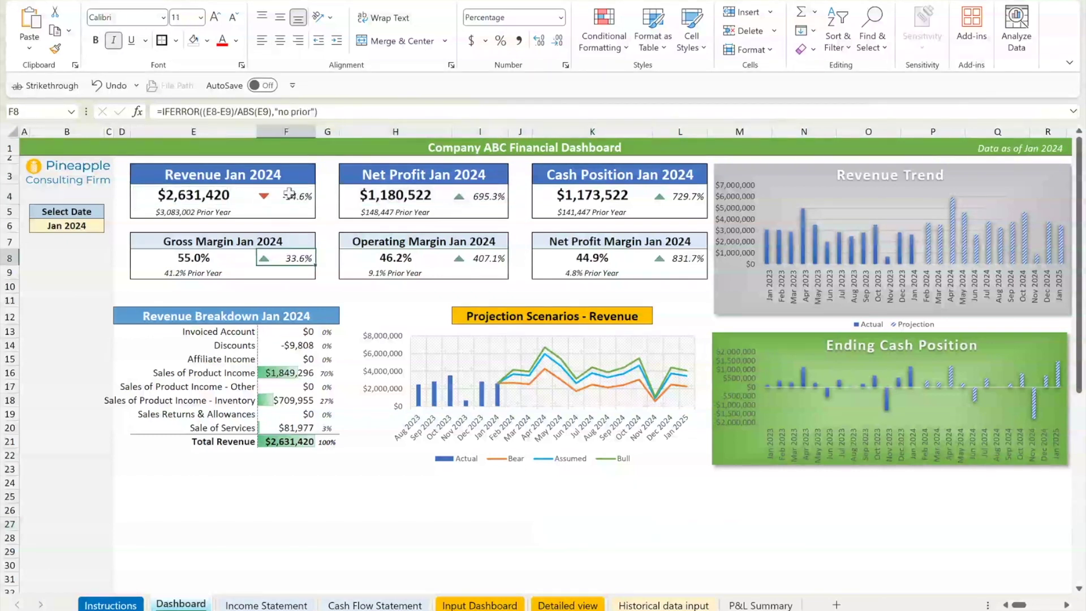
pyautogui.click(289, 195)
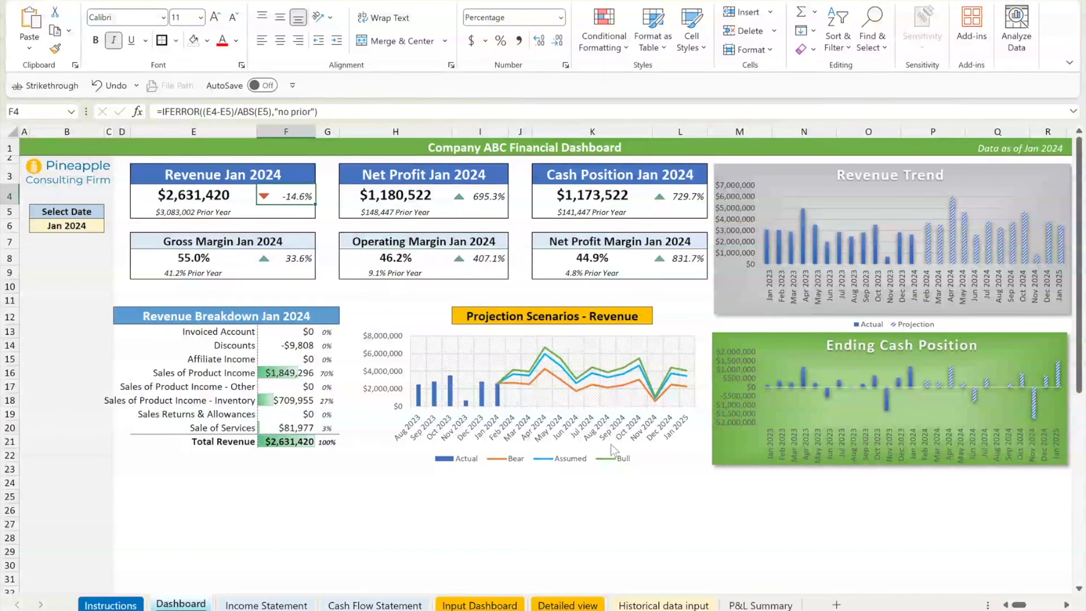
pyautogui.click(390, 496)
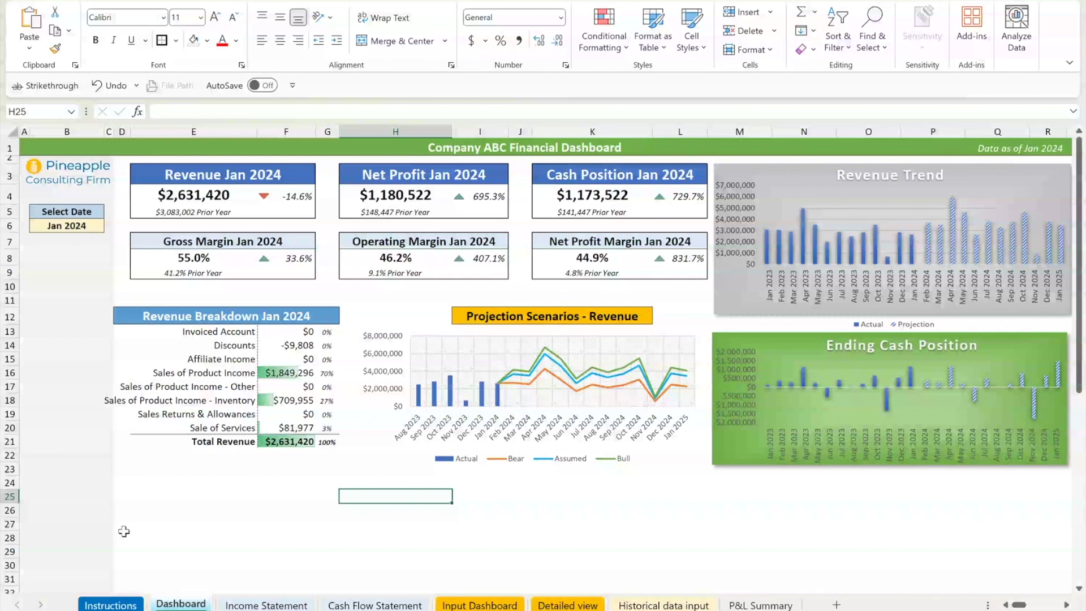
pyautogui.click(284, 199)
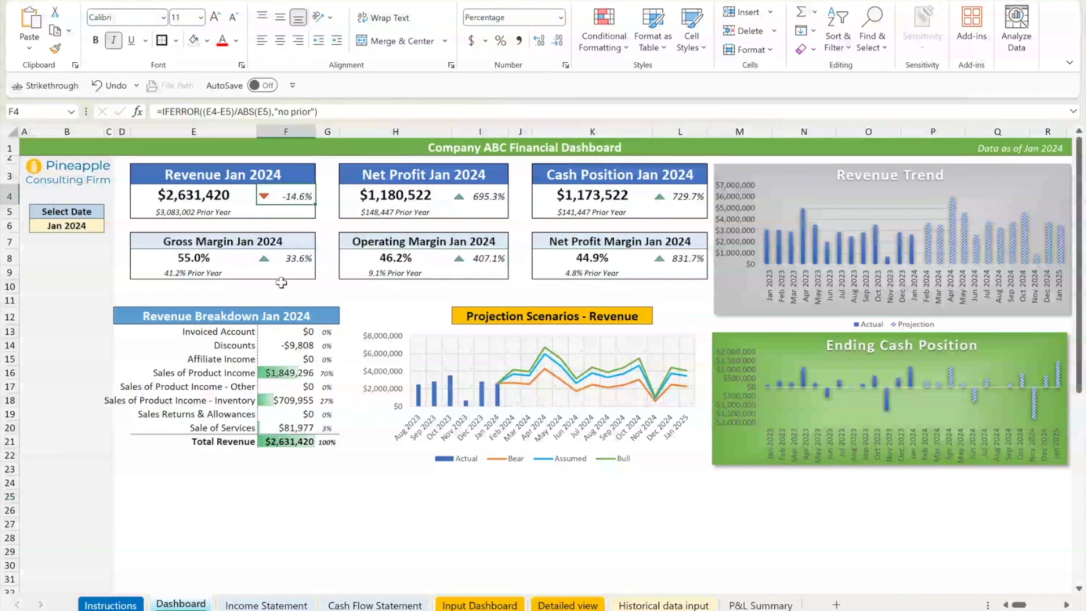
pyautogui.click(300, 371)
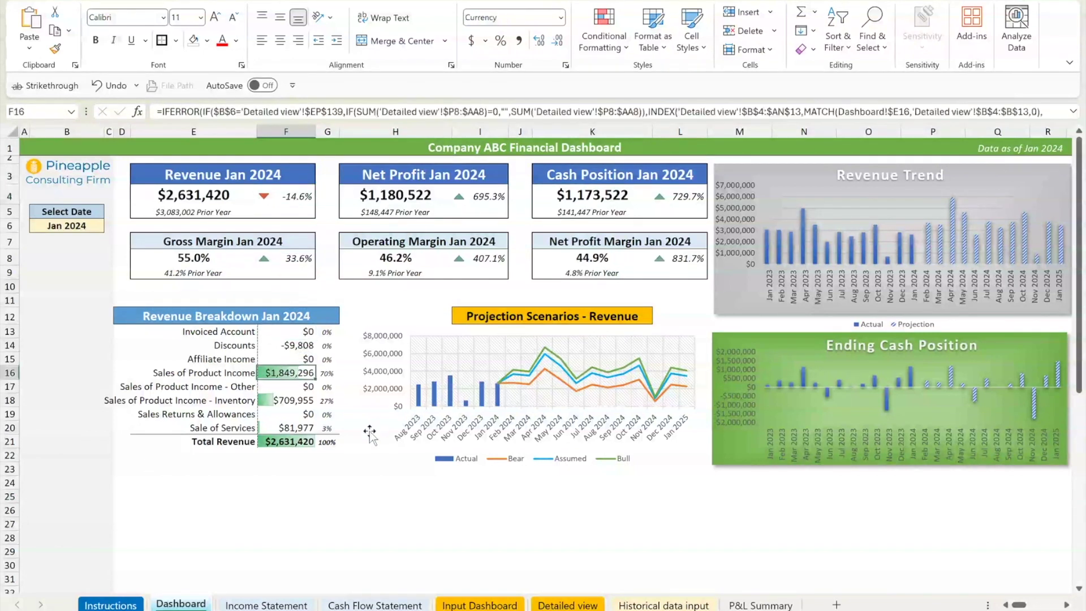
pyautogui.click(351, 481)
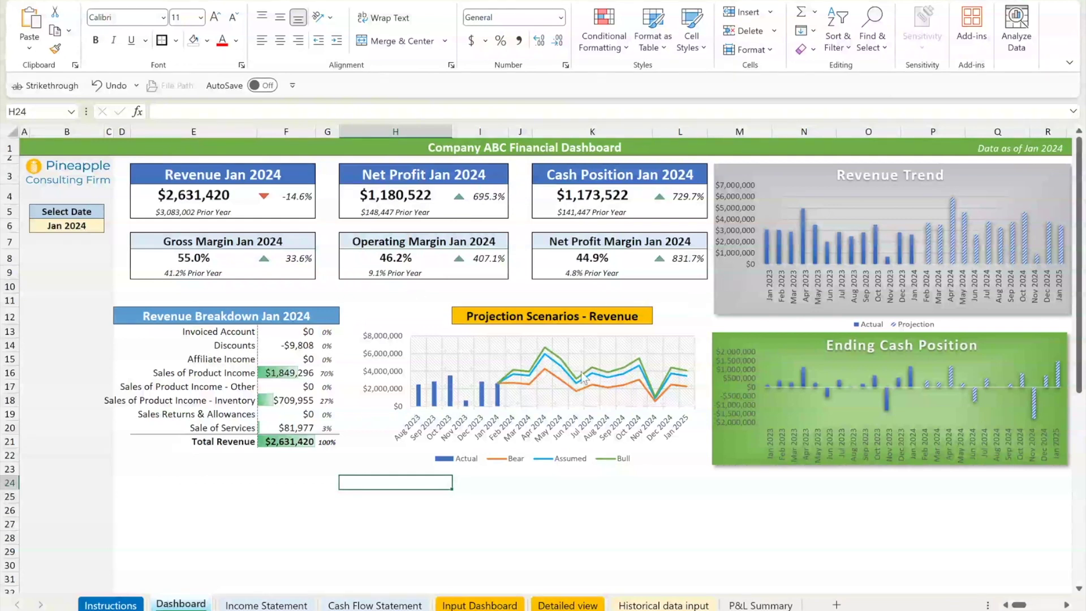
pyautogui.click(611, 510)
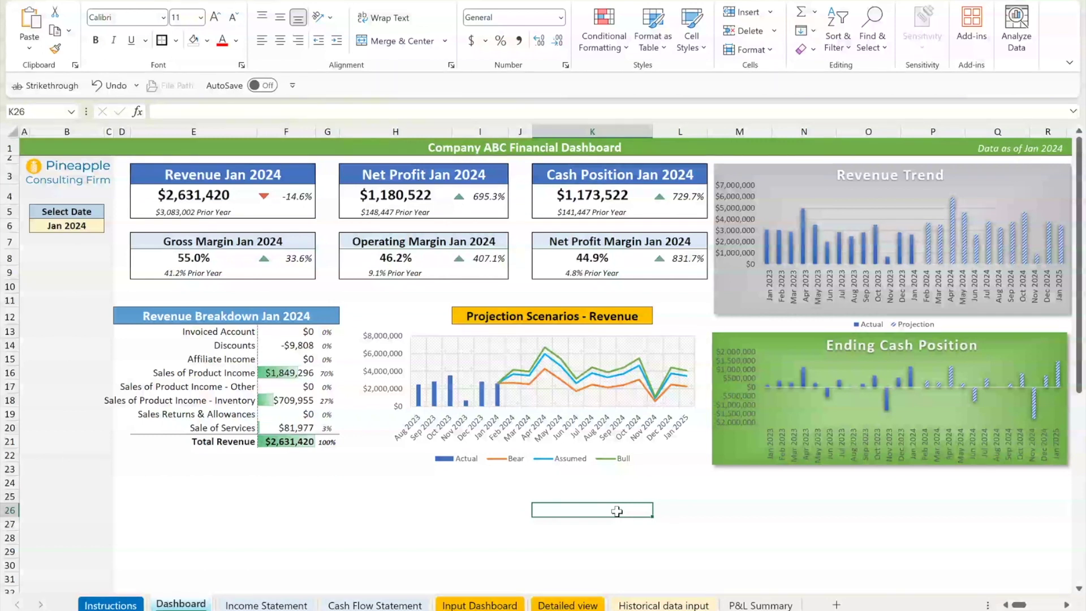
pyautogui.click(498, 501)
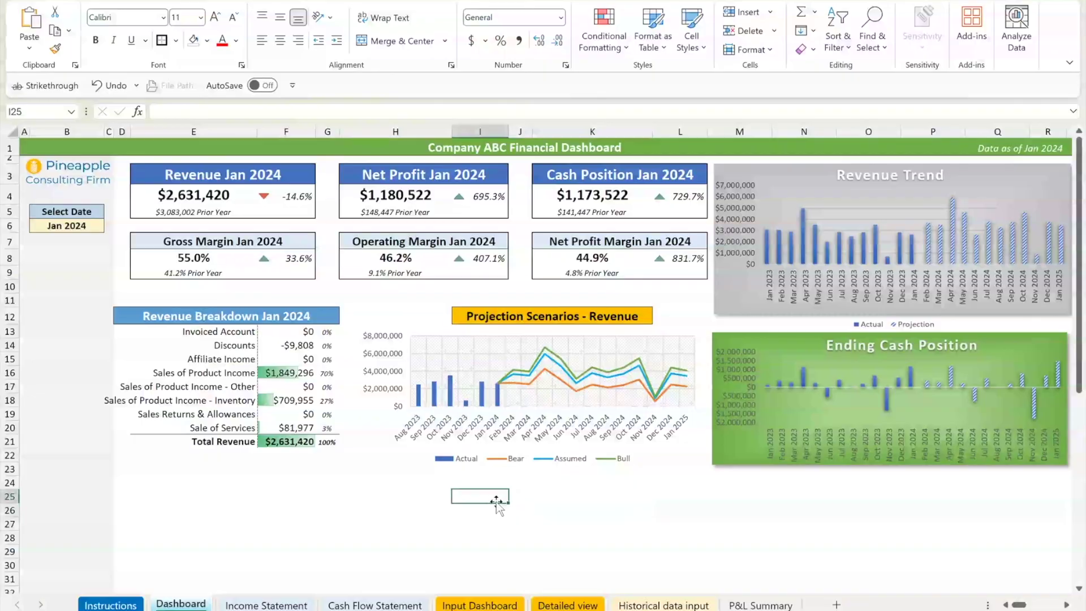